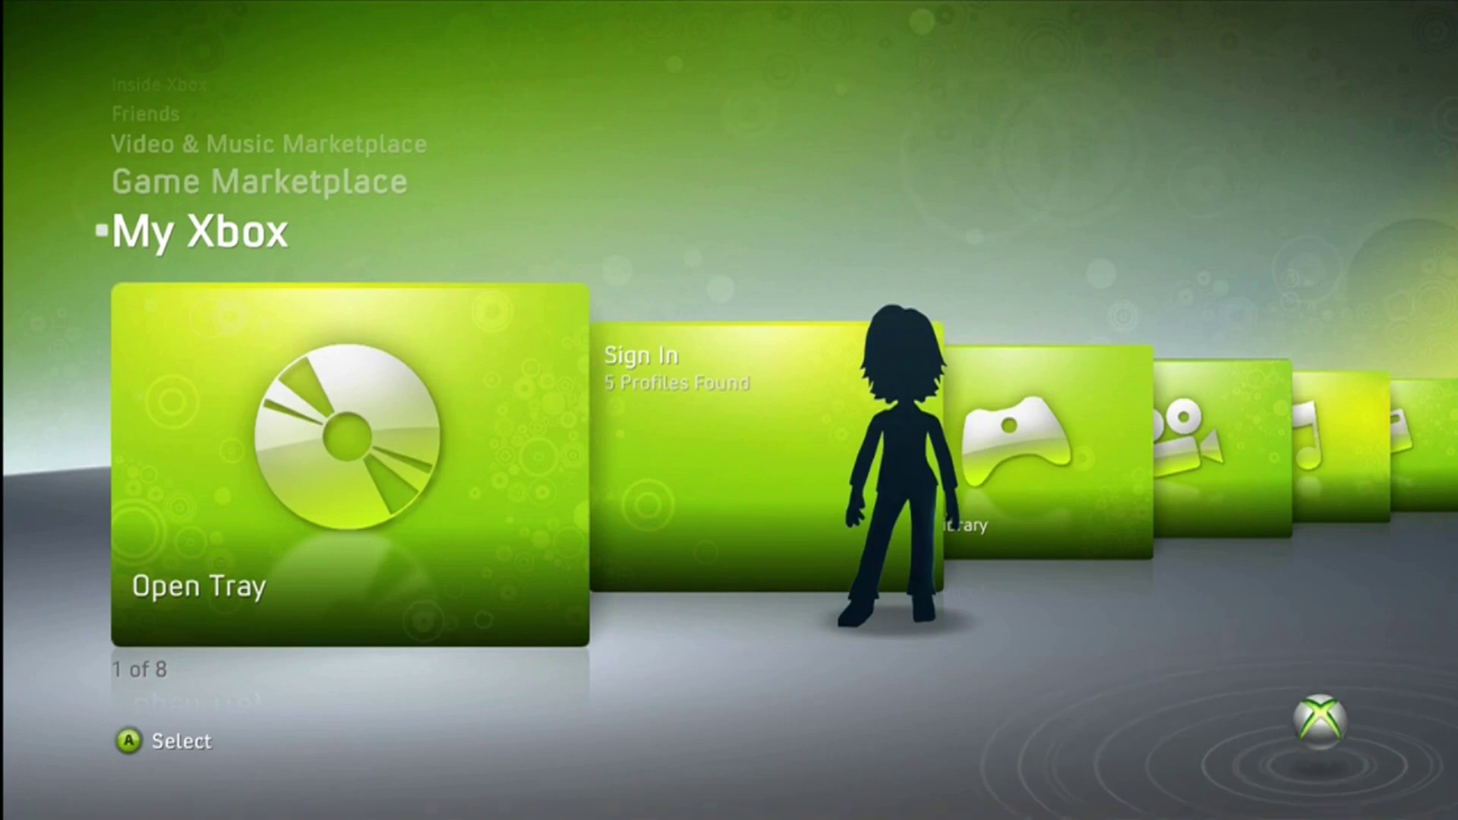
# Scroll along My Xbox to System Settings, which shows 11.5 GB free
pyautogui.press('Right')
pyautogui.press('Right')
pyautogui.press('Right')
pyautogui.press('Right')
pyautogui.press('Right')
pyautogui.press('Right')
pyautogui.press('Right')
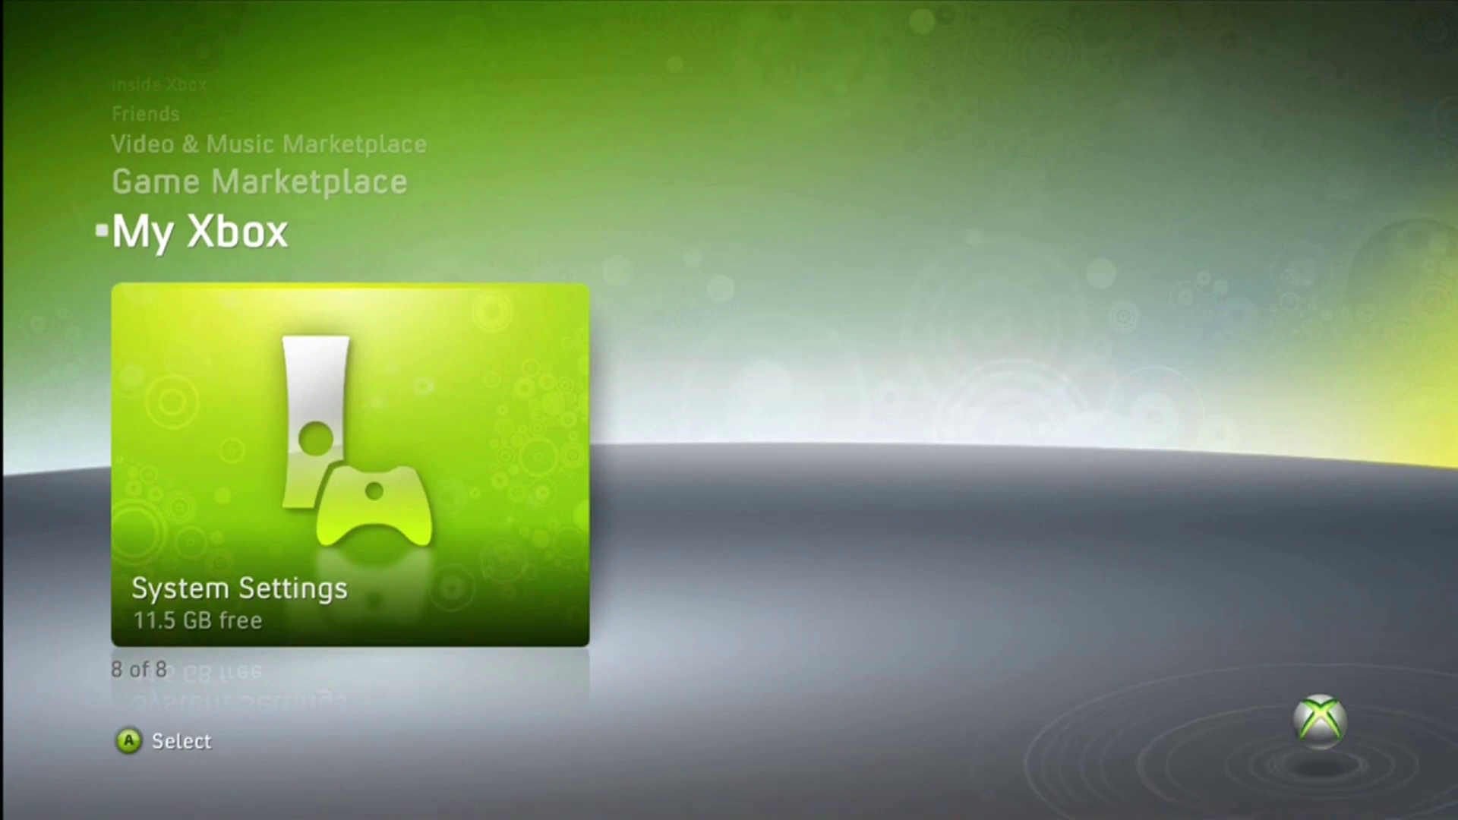
# Go through System Settings > Memory into the 11.5 GB USB Memory Unit's contents
pyautogui.press('Return')
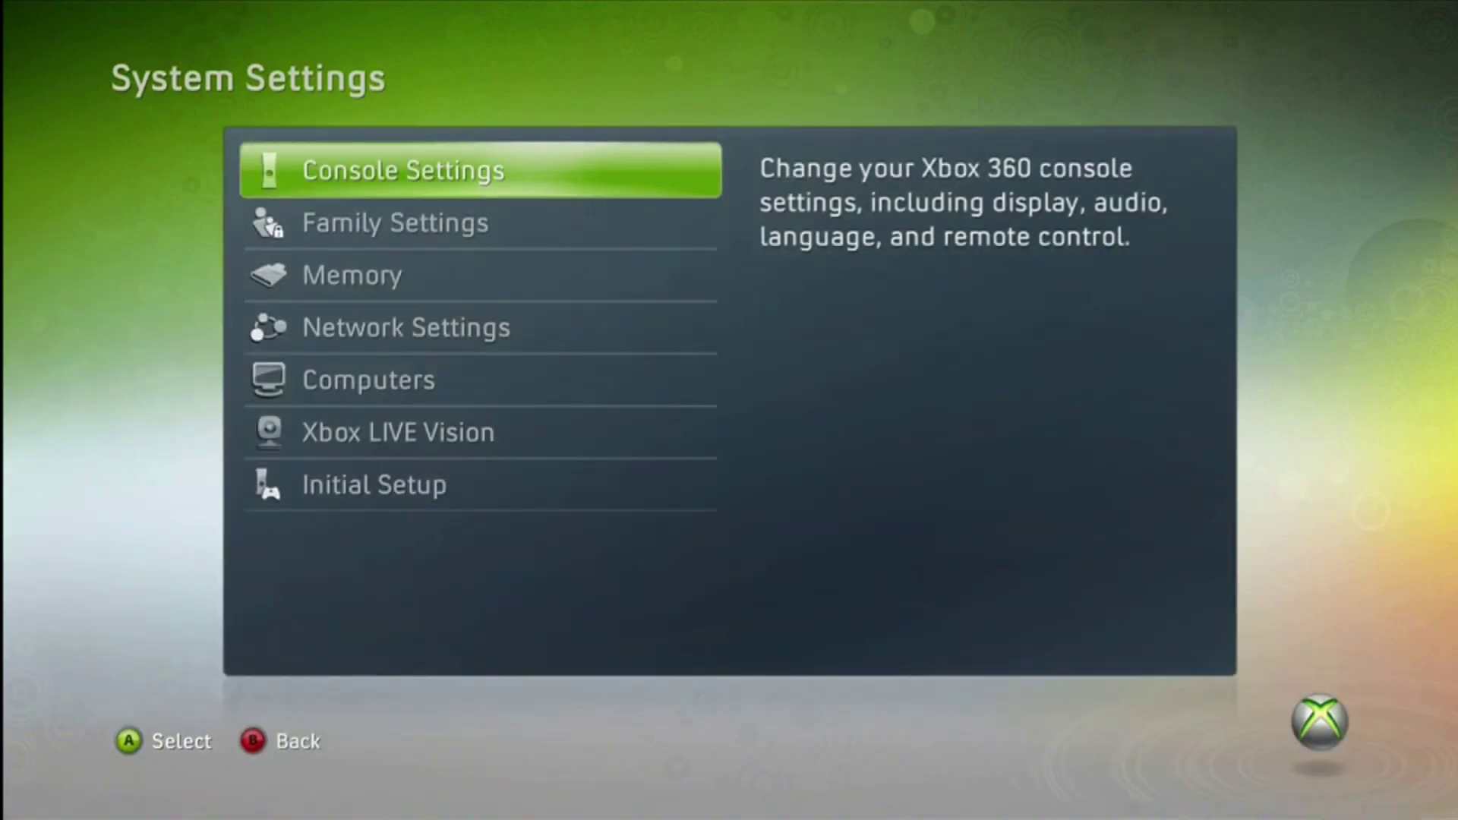
pyautogui.press('Down')
pyautogui.press('Down')
pyautogui.press('Return')
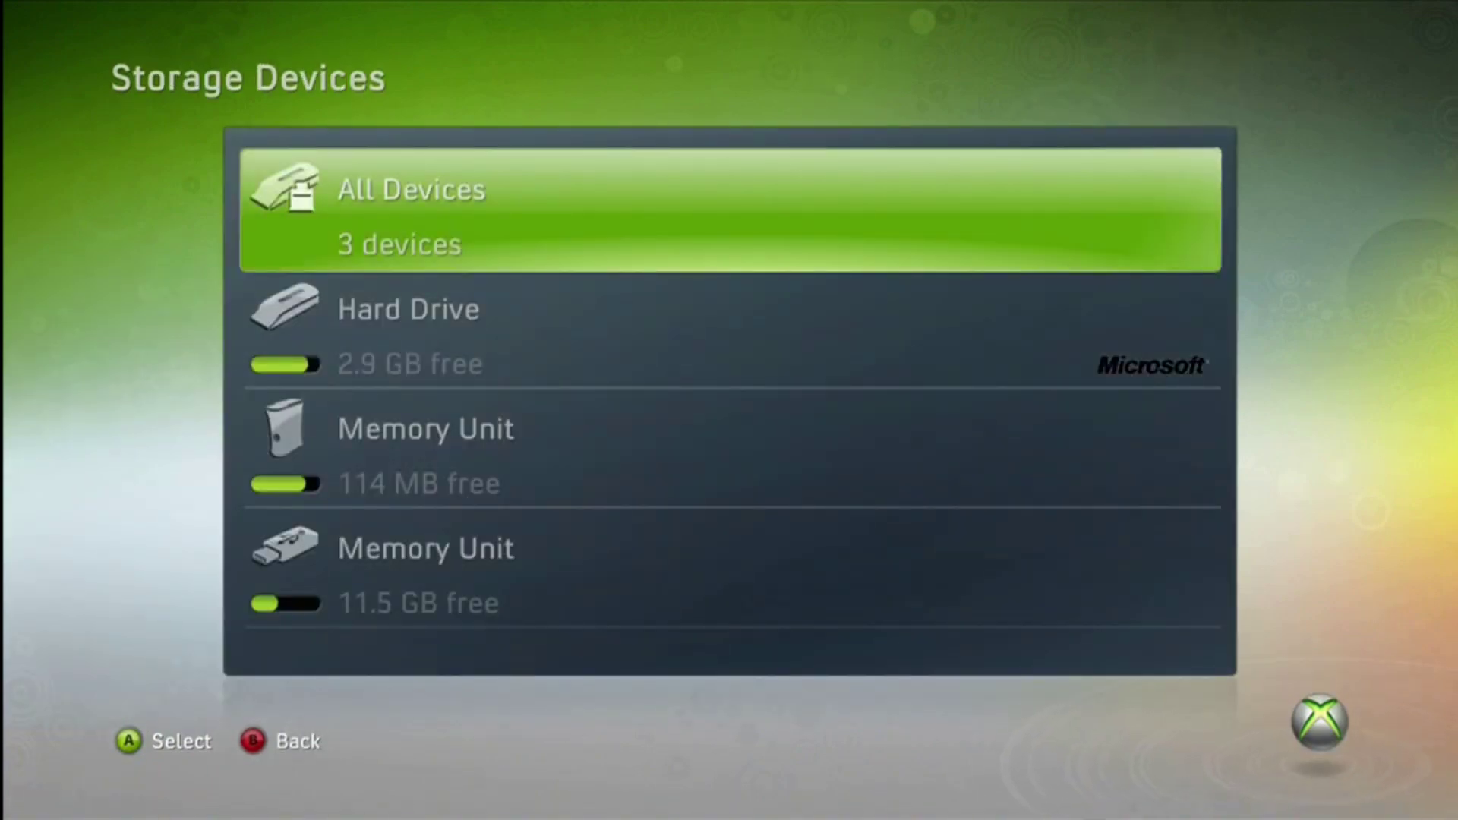
pyautogui.press('Down')
pyautogui.press('Down')
pyautogui.press('Down')
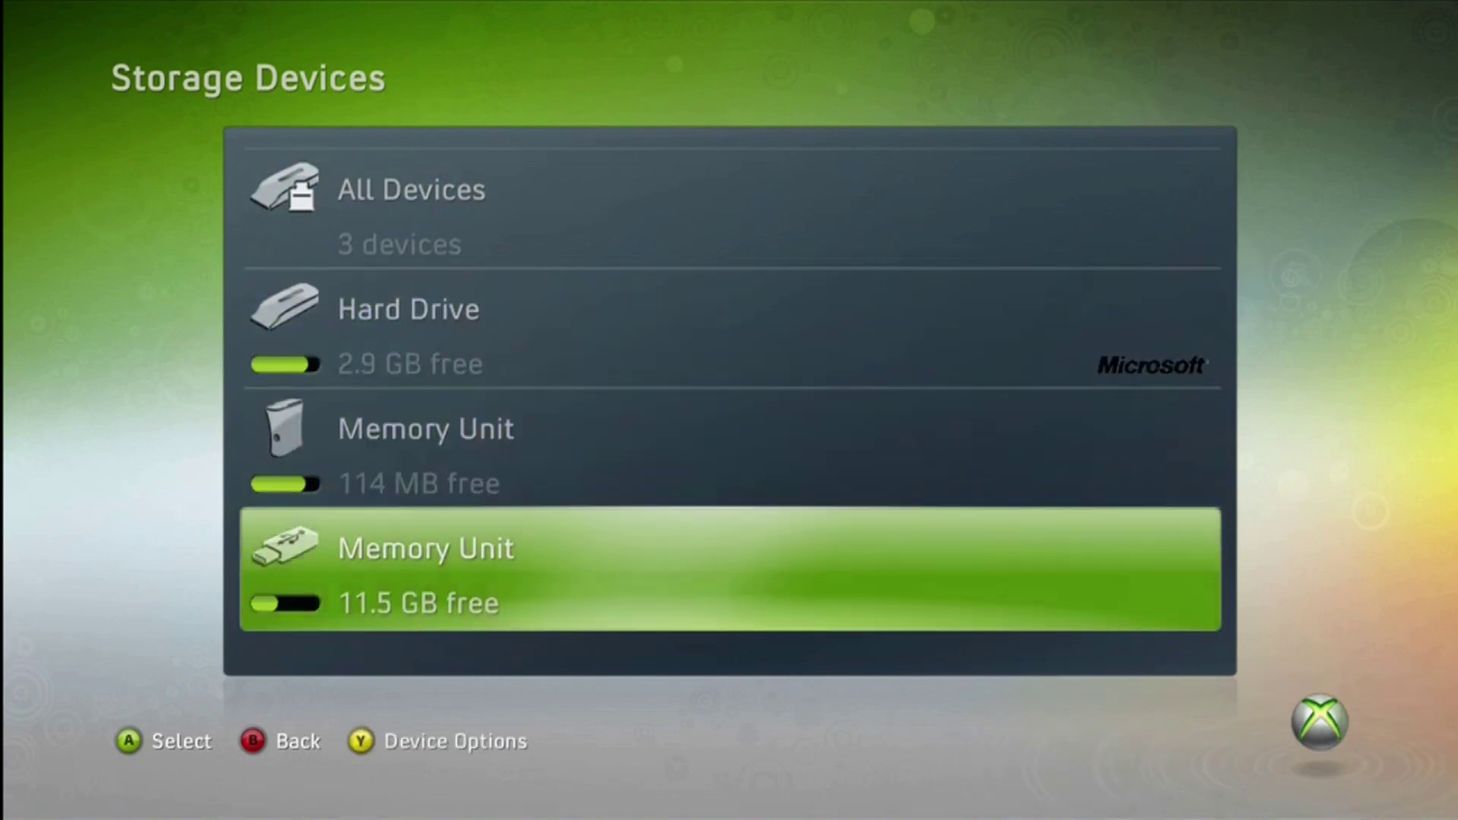
pyautogui.press('Return')
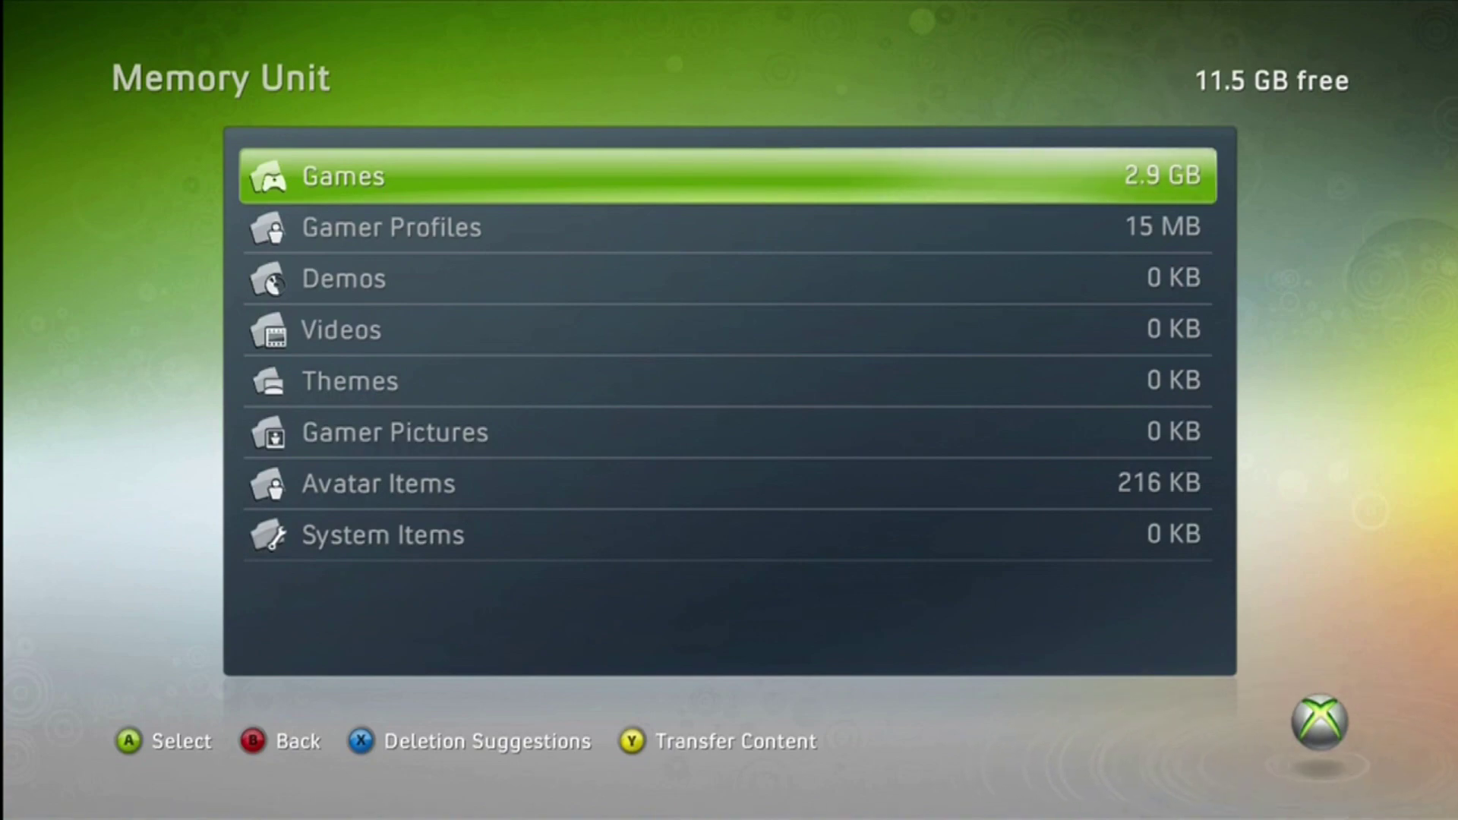
# Browse the games stored on the flash drive, then back out
pyautogui.press('Return')
pyautogui.press('Down')
pyautogui.press('Down')
pyautogui.press('Down')
pyautogui.press('Down')
pyautogui.press('Down')
pyautogui.press('Down')
pyautogui.press('Down')
pyautogui.press('Down')
pyautogui.press('Down')
pyautogui.press('Down')
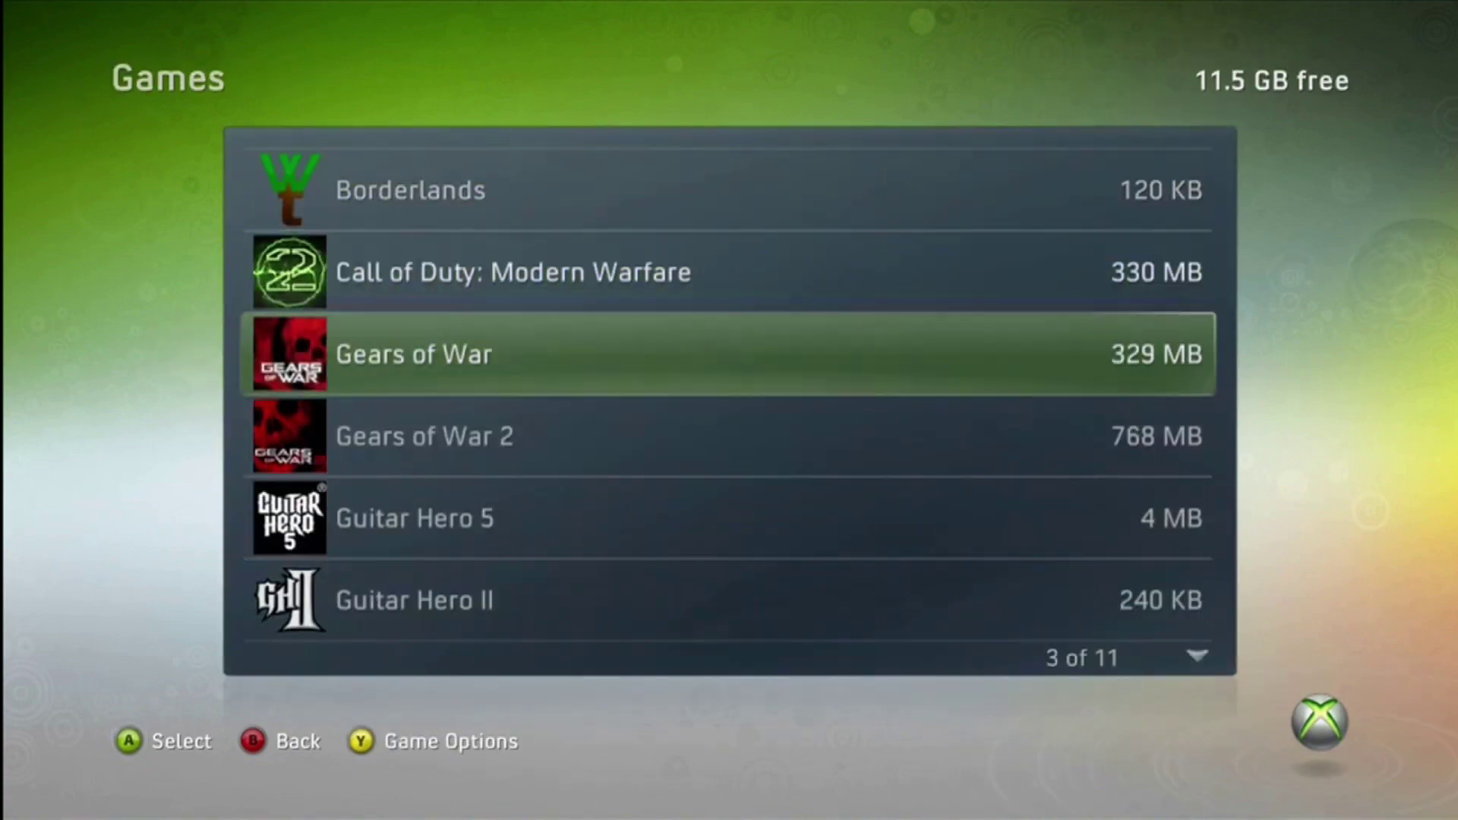
pyautogui.press('Up')
pyautogui.press('Up')
pyautogui.press('Up')
pyautogui.press('Up')
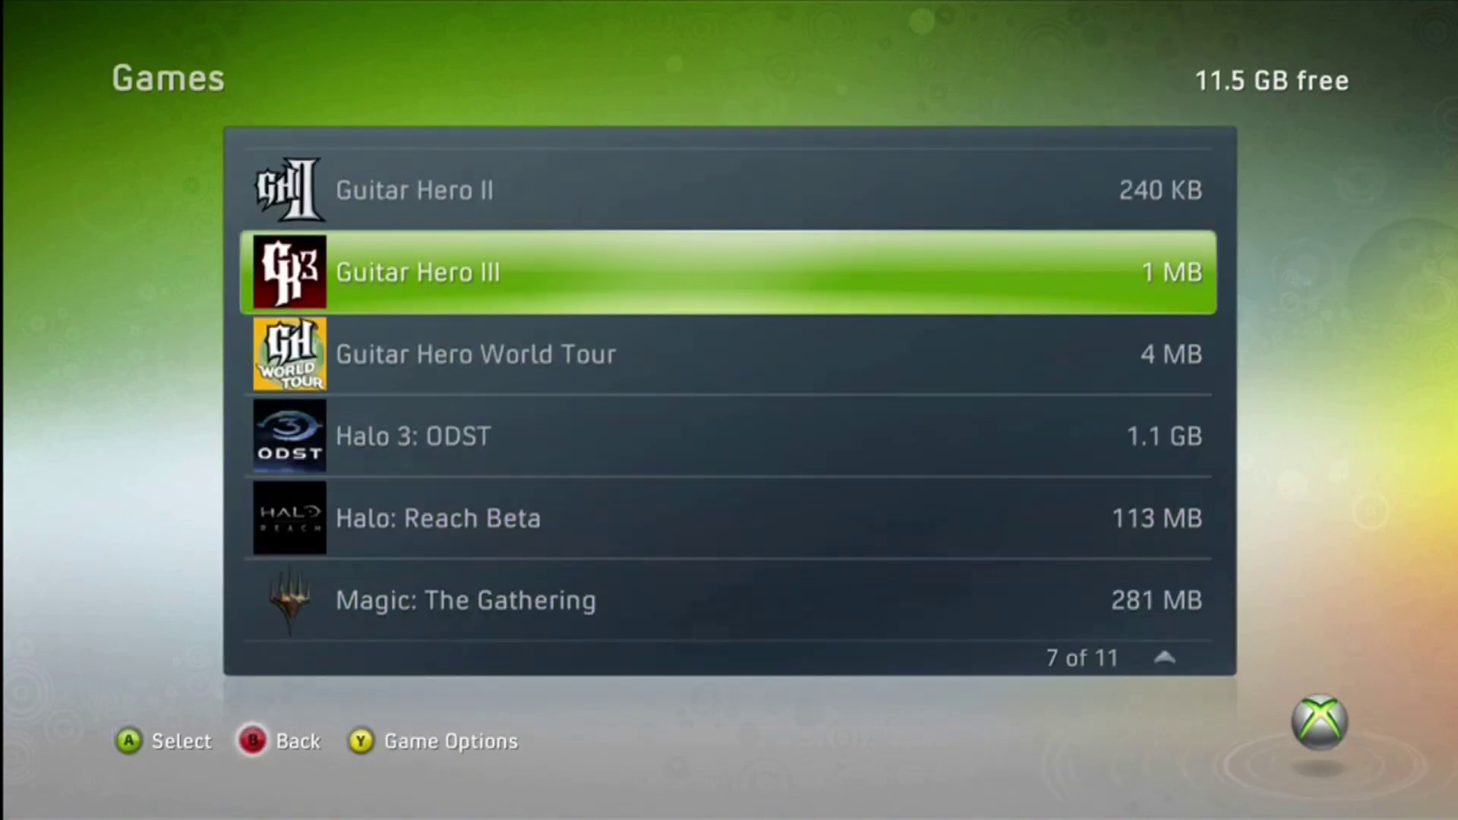
pyautogui.press('Escape')
# Look through the flash drive's four gamer profiles, then return to Storage Devices
pyautogui.press('Down')
pyautogui.press('Down')
pyautogui.press('Up')
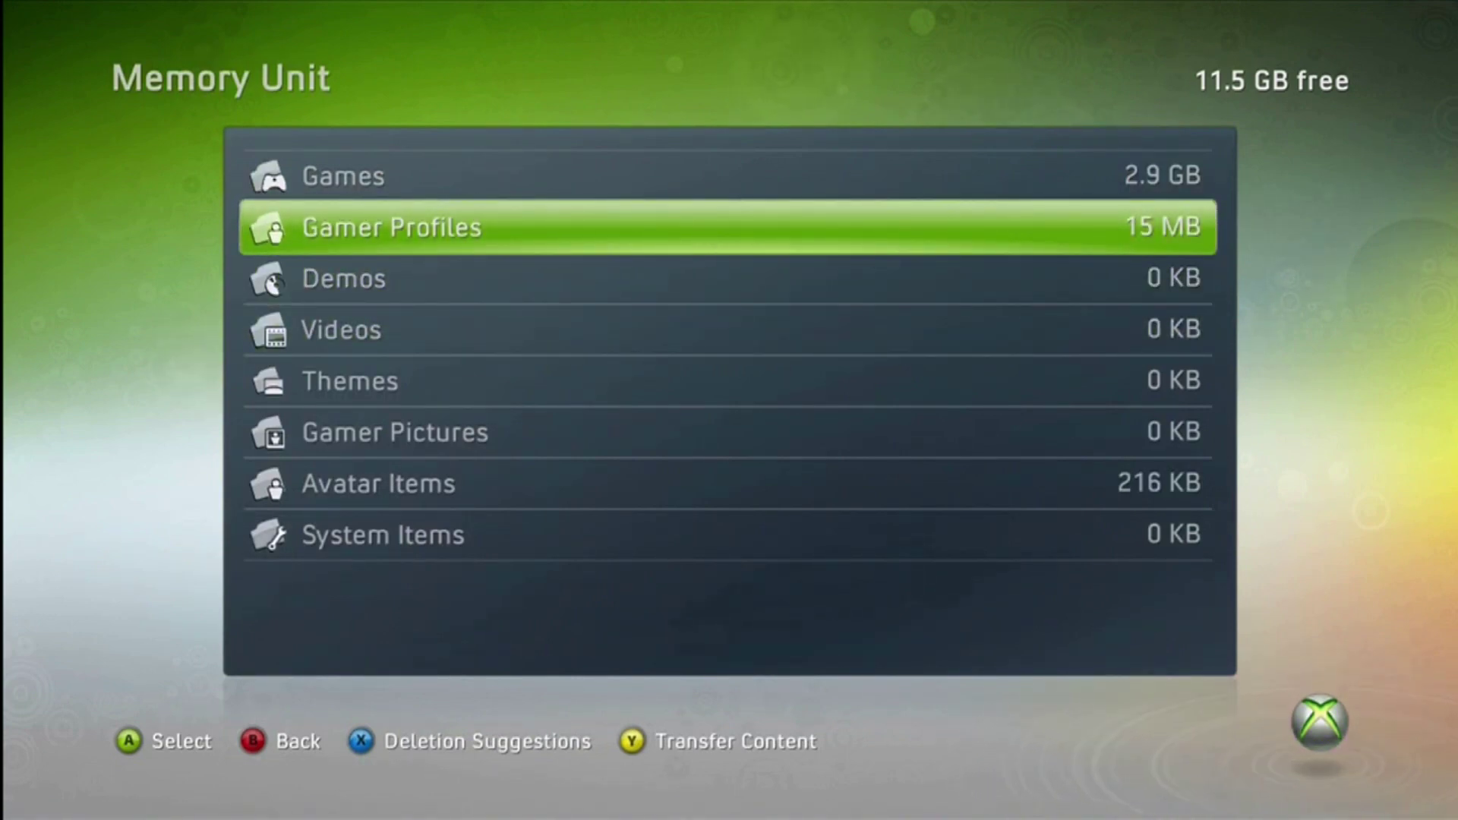
pyautogui.press('Return')
pyautogui.press('Down')
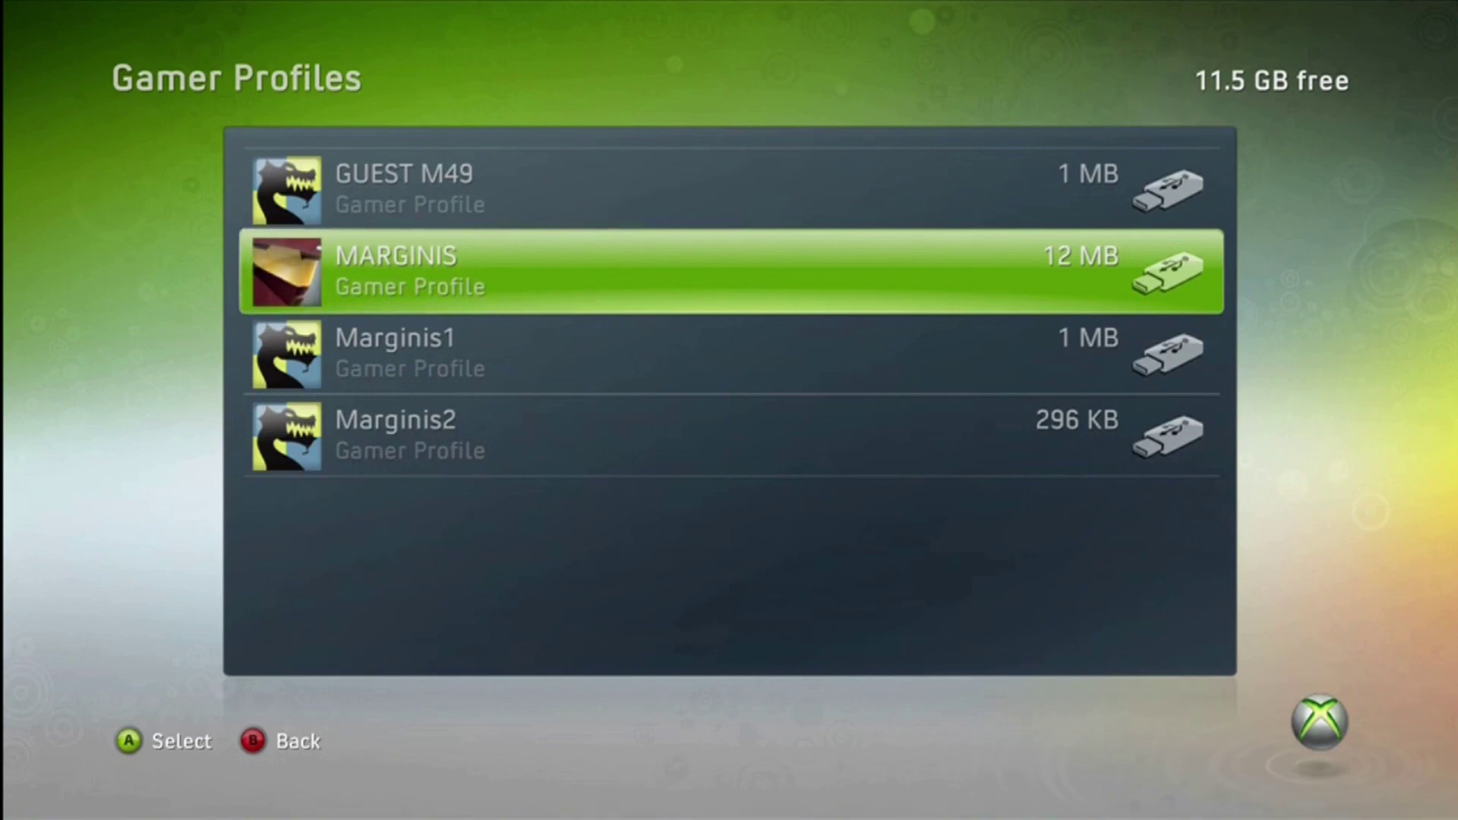
pyautogui.press('Up')
pyautogui.press('Down')
pyautogui.press('Down')
pyautogui.press('Up')
pyautogui.press('Escape')
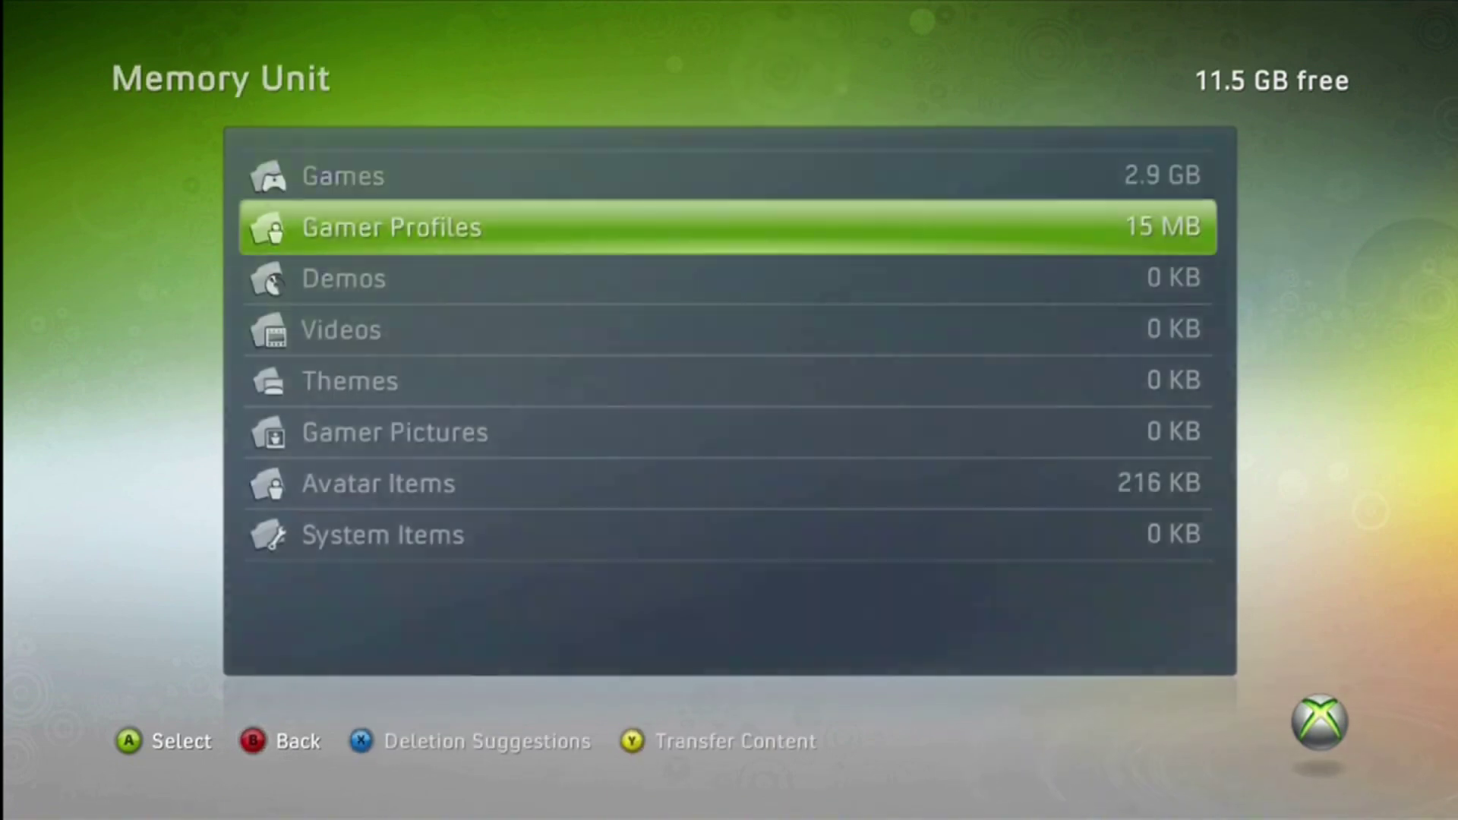
pyautogui.press('Escape')
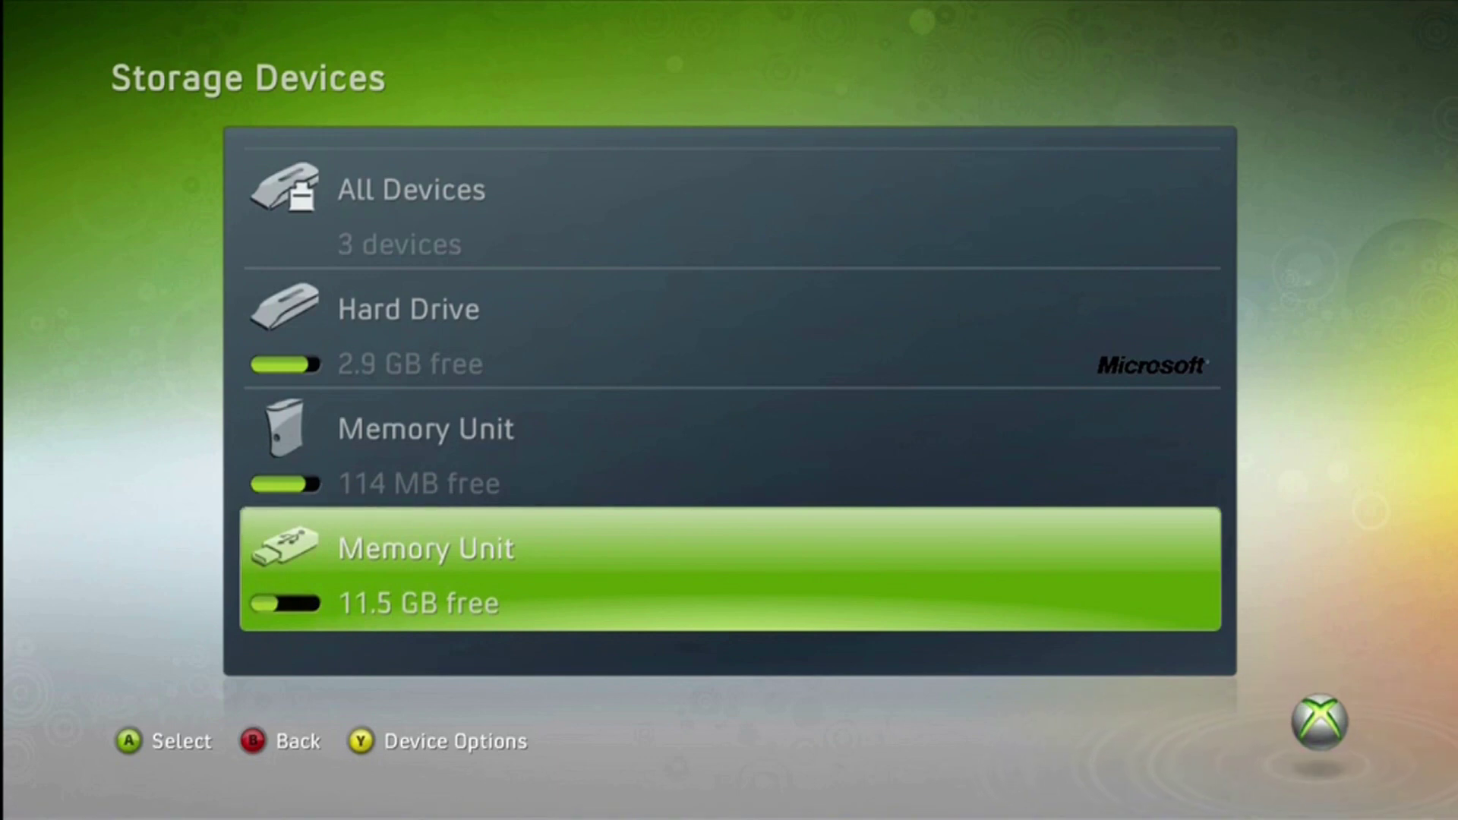
pyautogui.press('Up')
pyautogui.press('Up')
# Briefly open the 11.5 GB memory unit, then return to the storage devices list
pyautogui.press('Down')
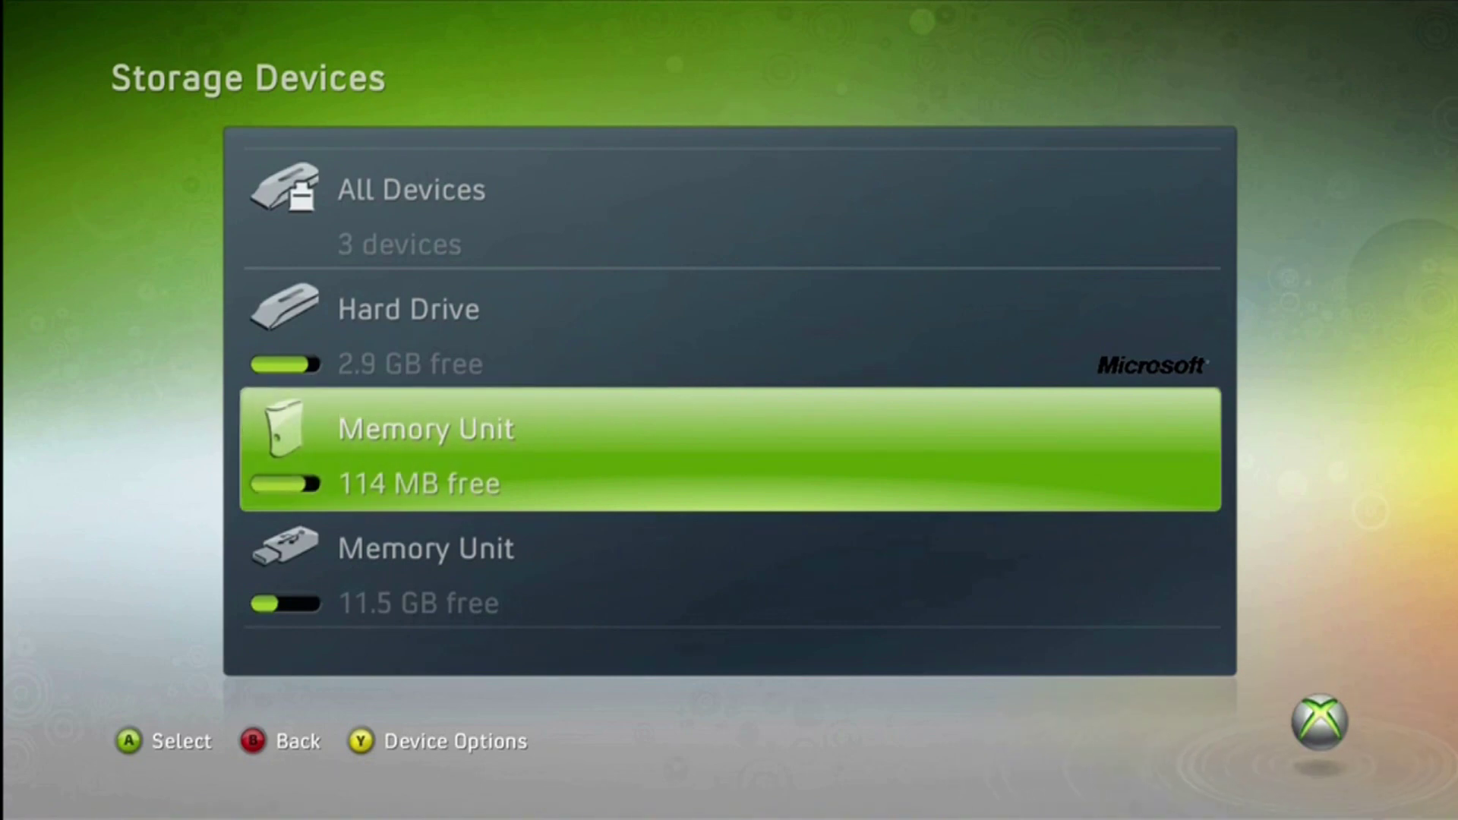
pyautogui.press('Down')
pyautogui.press('Return')
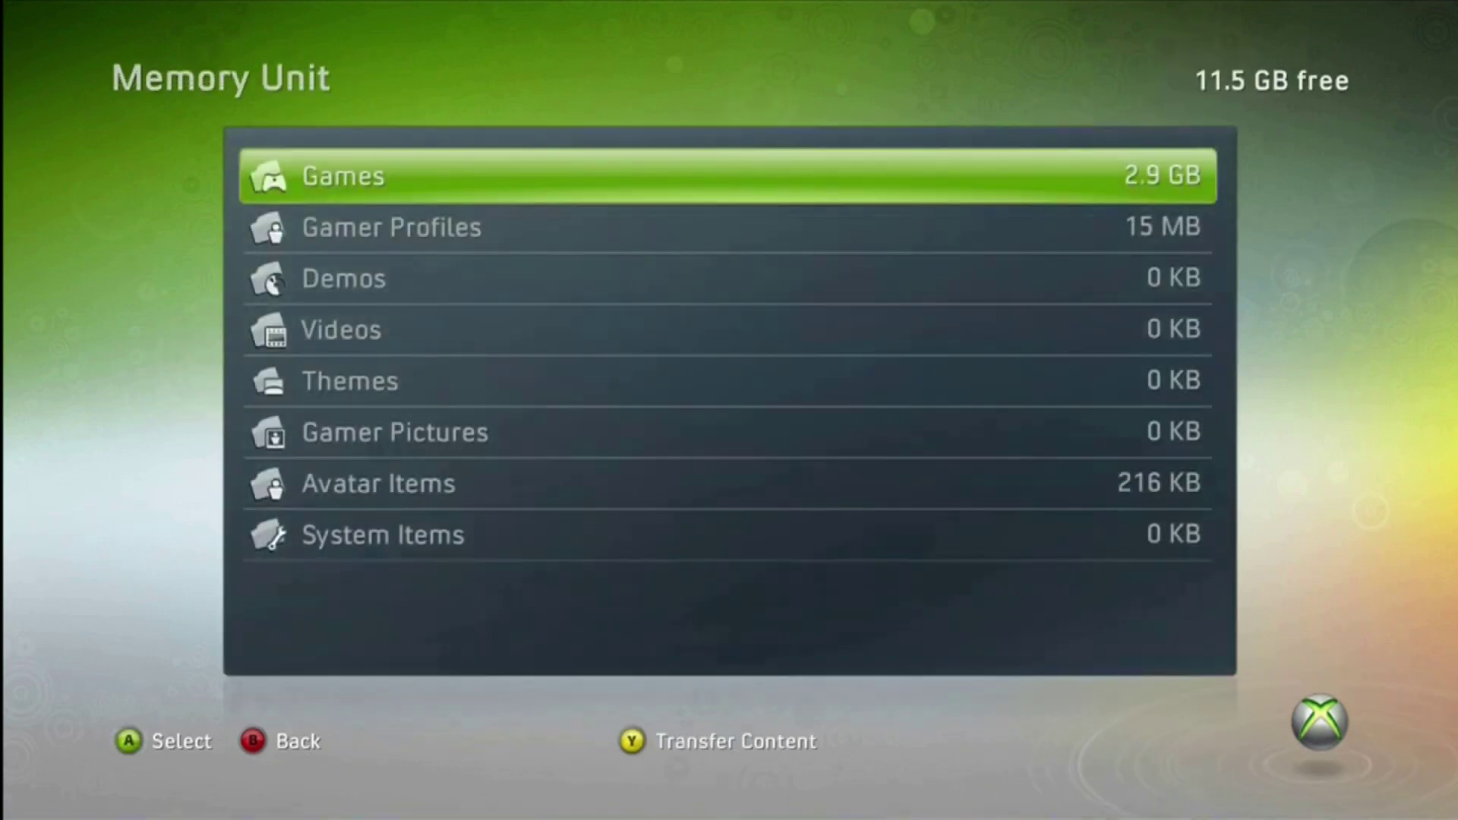
pyautogui.press('Escape')
# Review the hard drive's Borderlands content: Kaiser Red save, Underdome Riot and General Knoxx add-ons
pyautogui.press('Up')
pyautogui.press('Up')
pyautogui.press('Return')
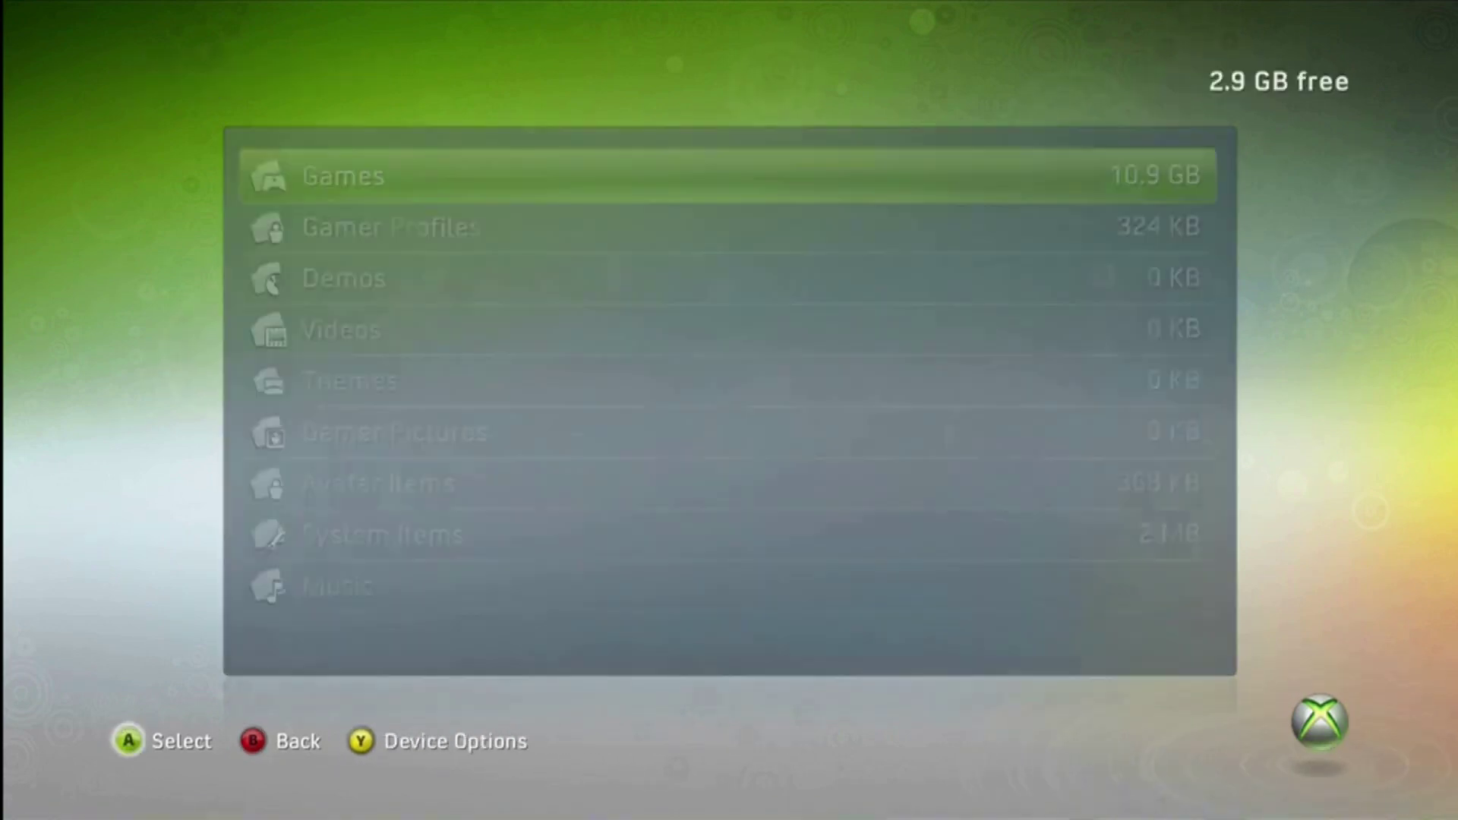
pyautogui.press('Return')
pyautogui.press('Down')
pyautogui.press('Down')
pyautogui.press('Down')
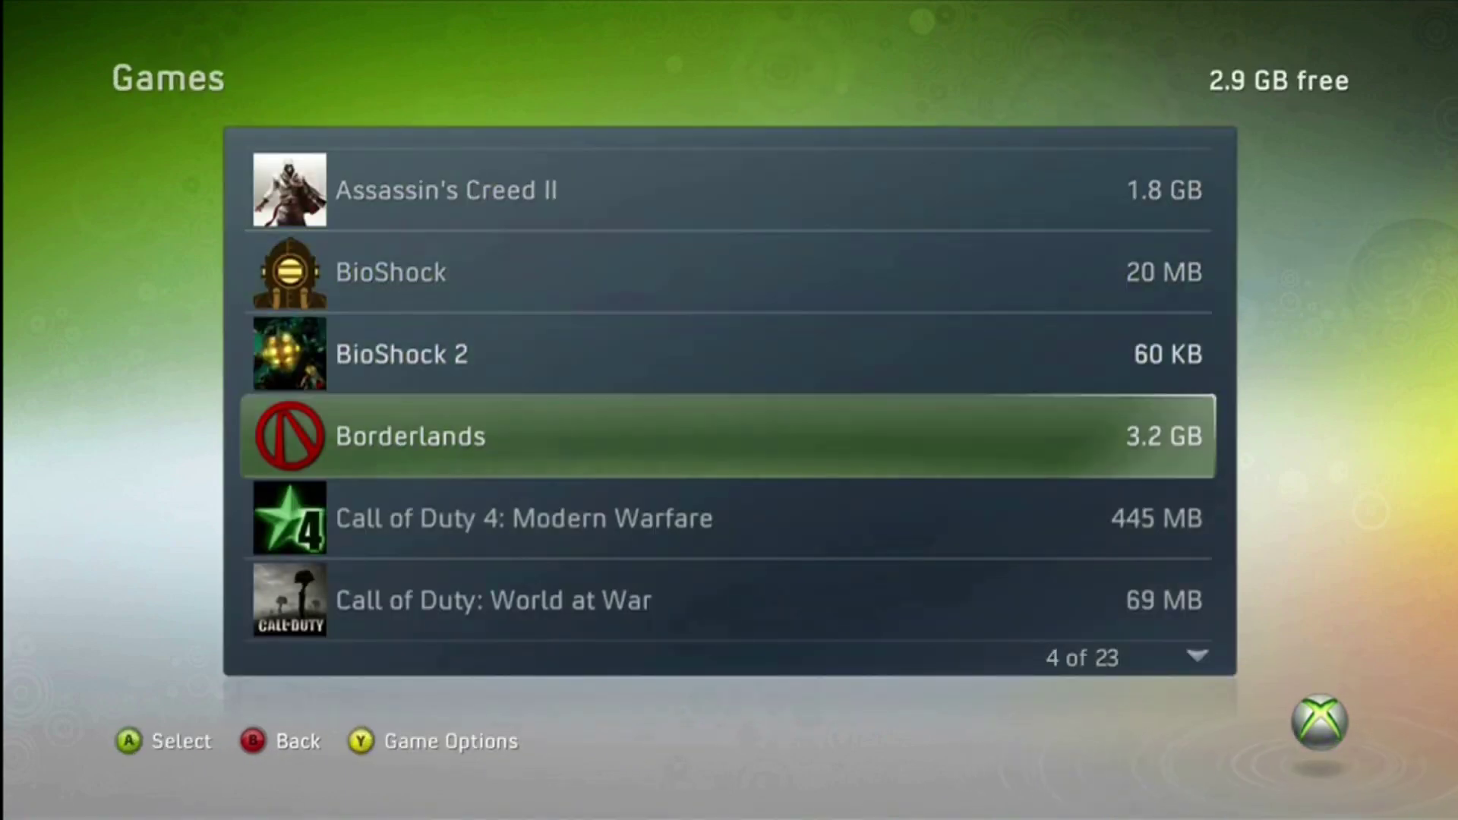
pyautogui.press('Return')
pyautogui.press('Down')
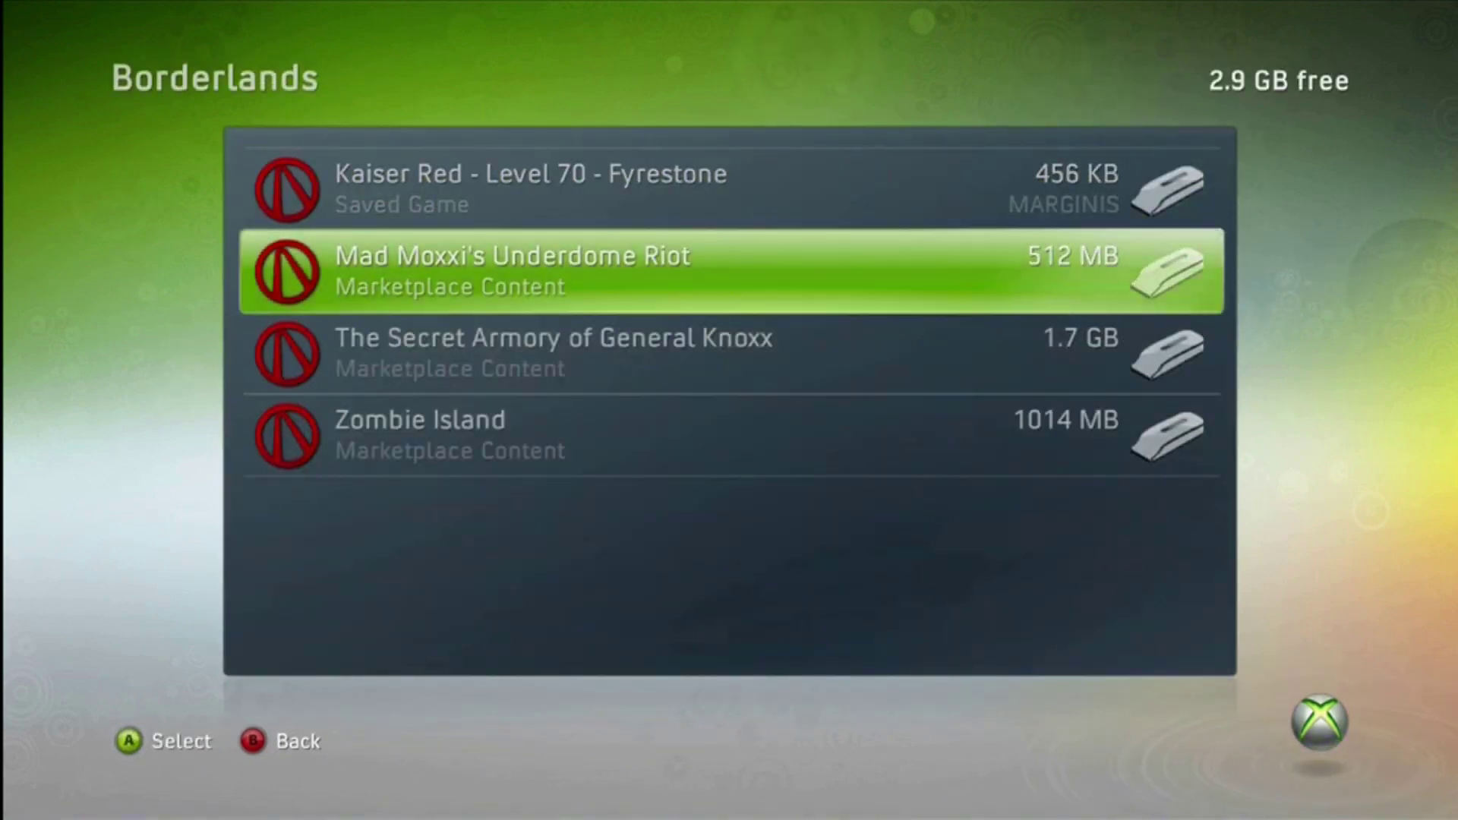
pyautogui.press('Down')
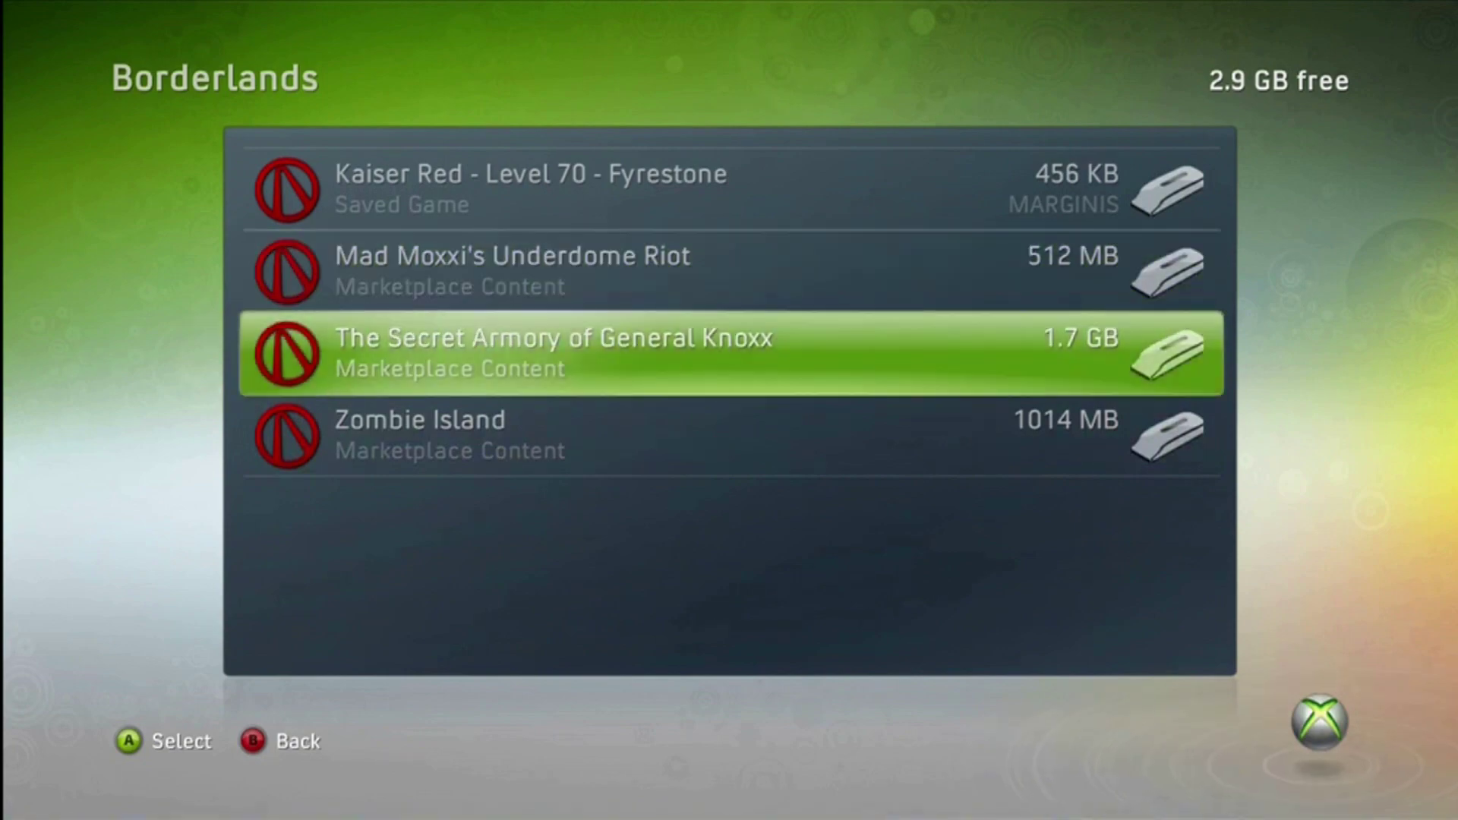
pyautogui.press('Up')
pyautogui.press('Up')
# Back out to Storage Devices and open the 11.5 GB memory unit, highlighting Gamer Profiles
pyautogui.press('Return')
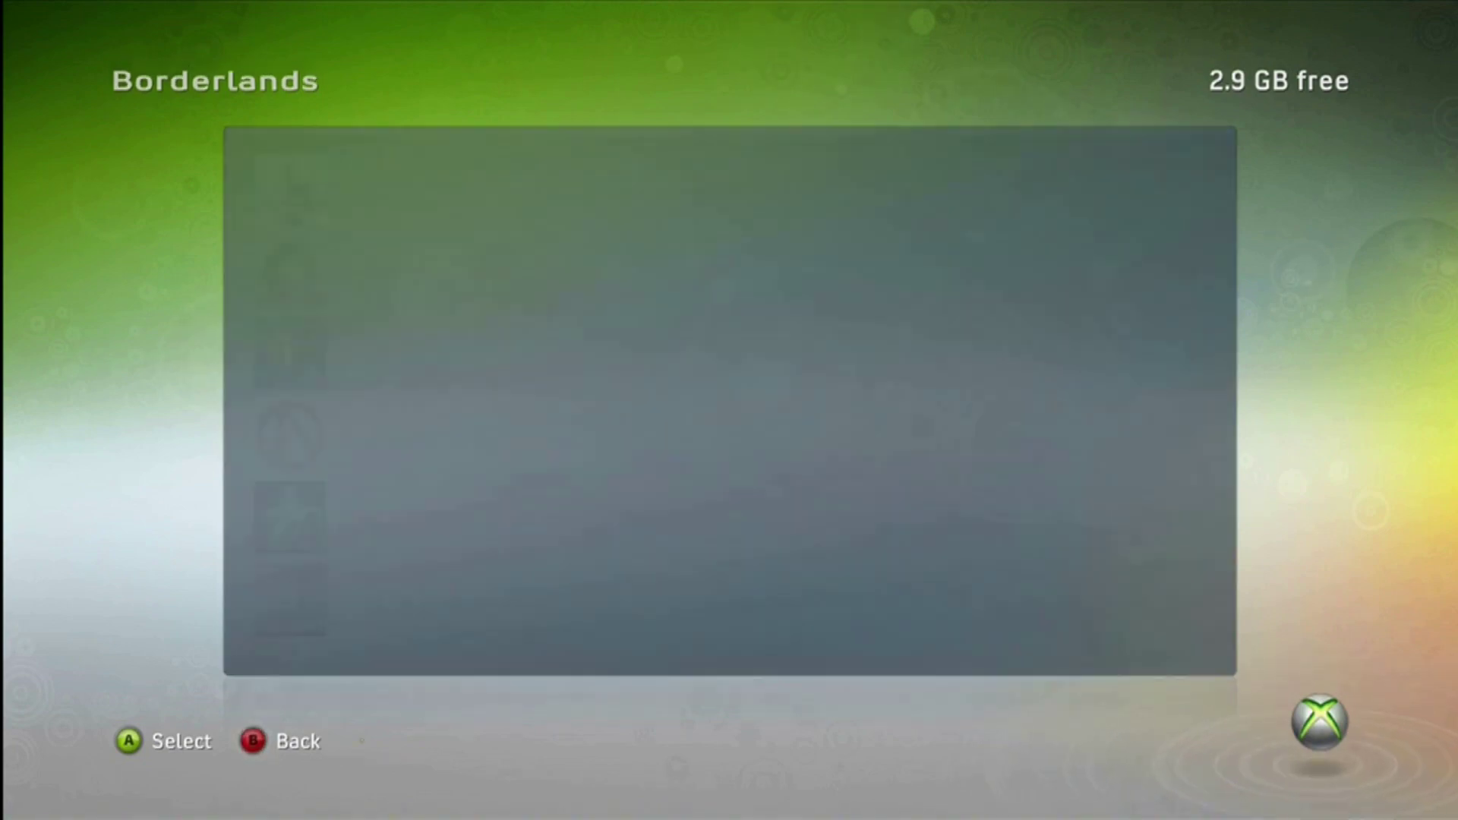
pyautogui.press('Down')
pyautogui.press('Escape')
pyautogui.press('Down')
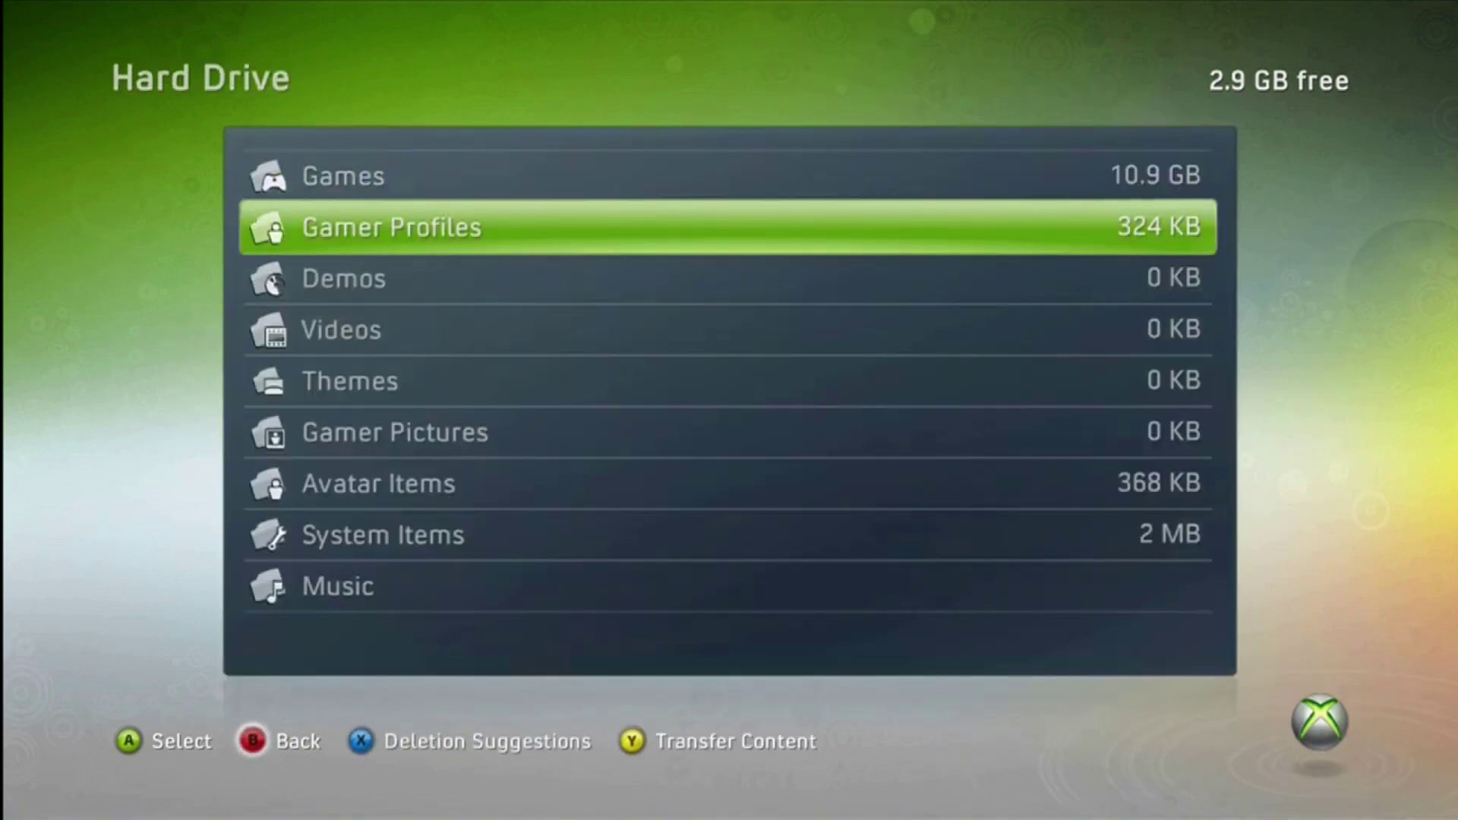
pyautogui.press('Escape')
pyautogui.press('Down')
pyautogui.press('Down')
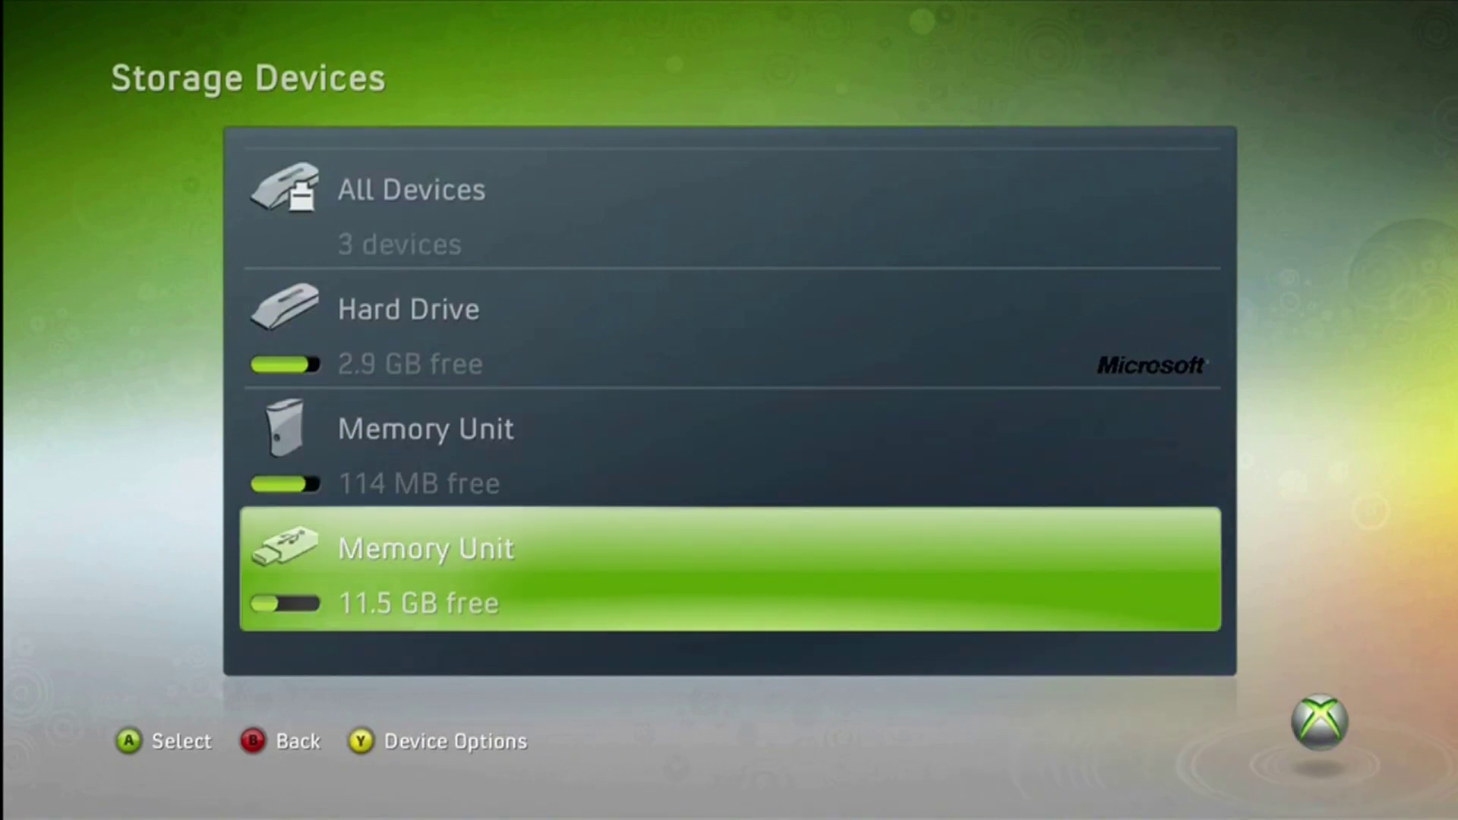
pyautogui.press('Up')
pyautogui.press('Down')
pyautogui.press('Return')
pyautogui.press('Down')
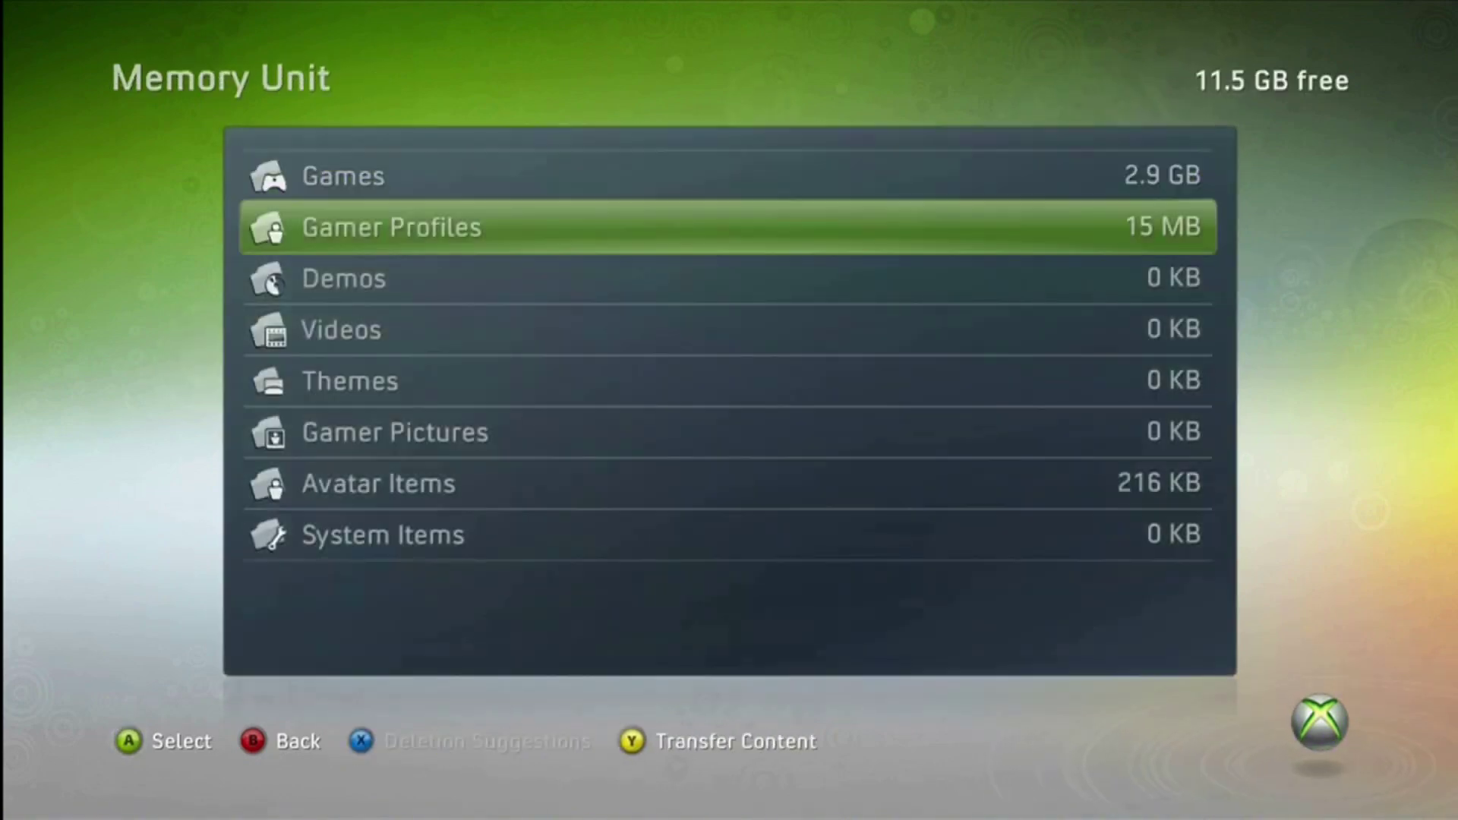
pyautogui.press('Down')
pyautogui.press('Up')
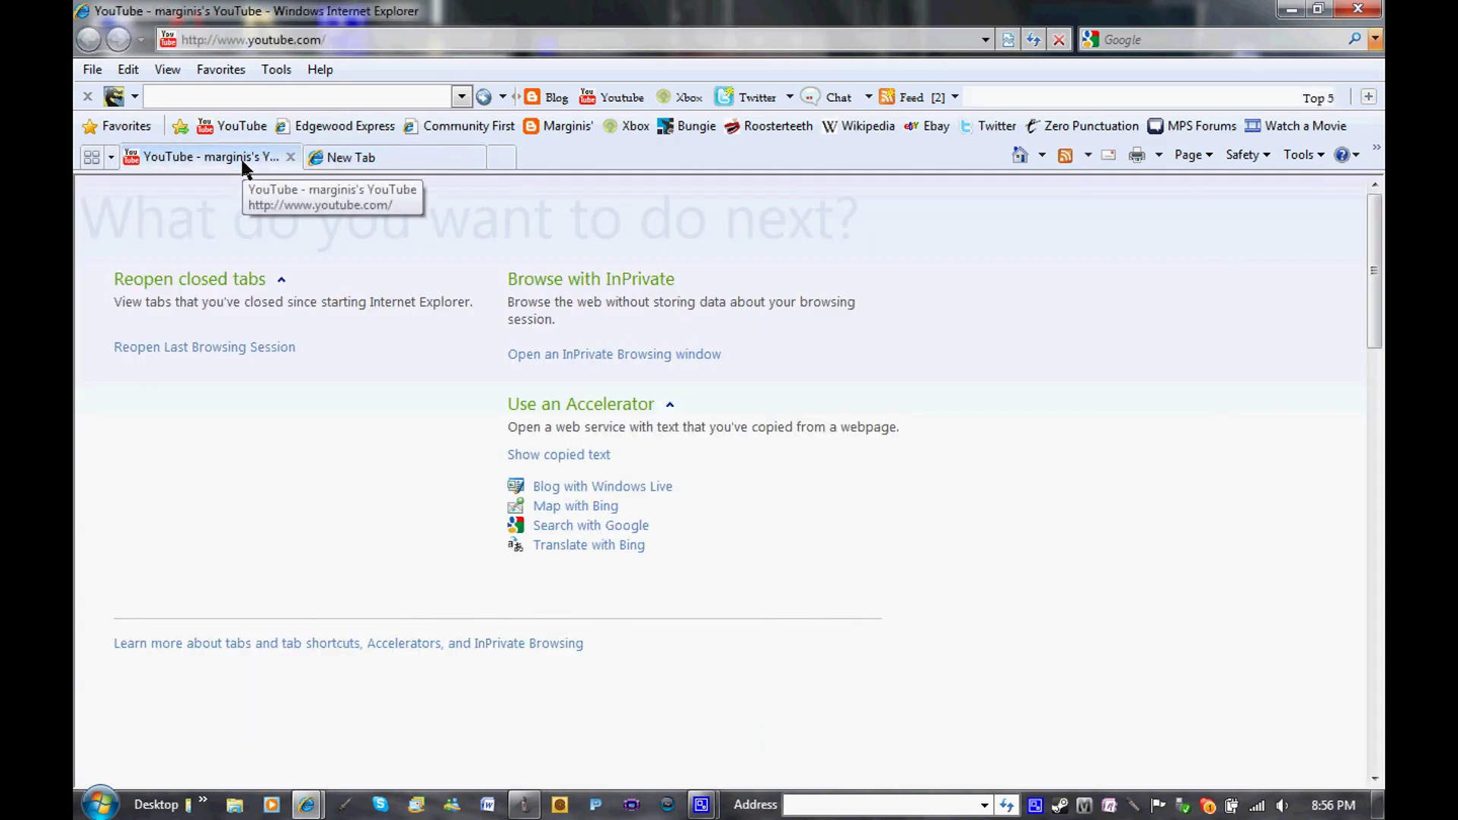
# Load google.com in place of YouTube, then switch to the first tab
pyautogui.click(241, 158)
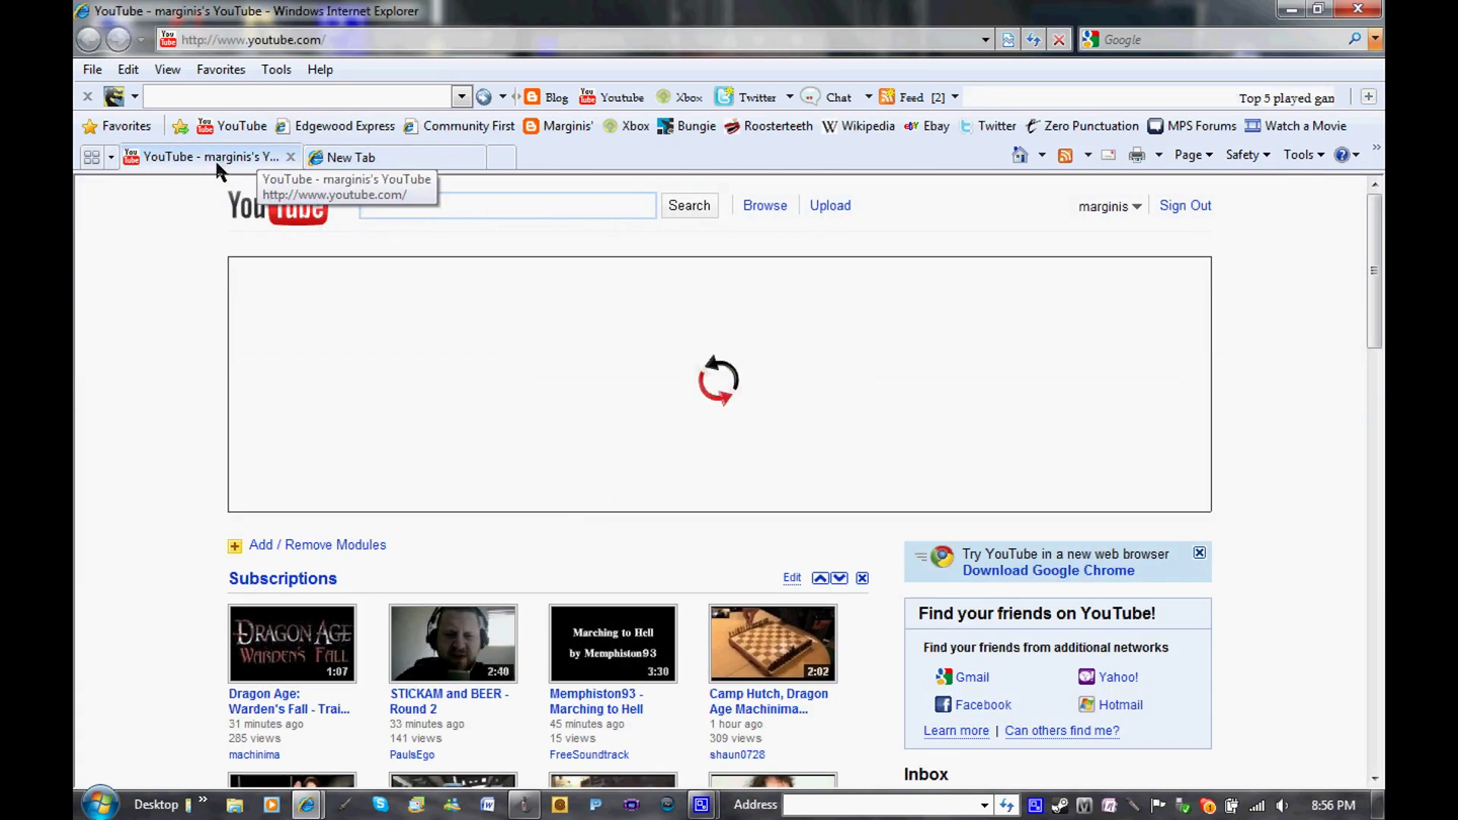
pyautogui.click(322, 39)
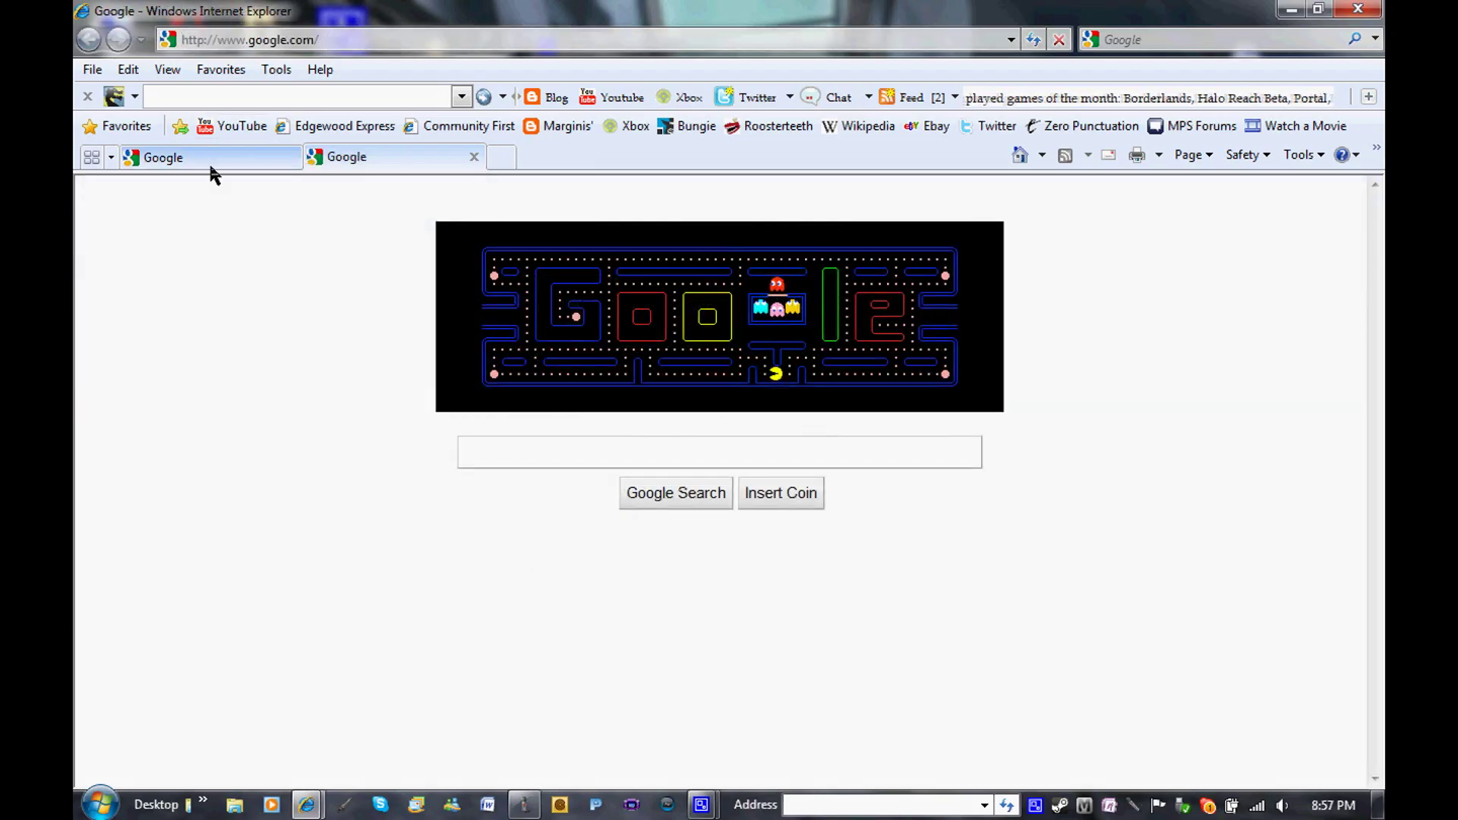
pyautogui.click(208, 157)
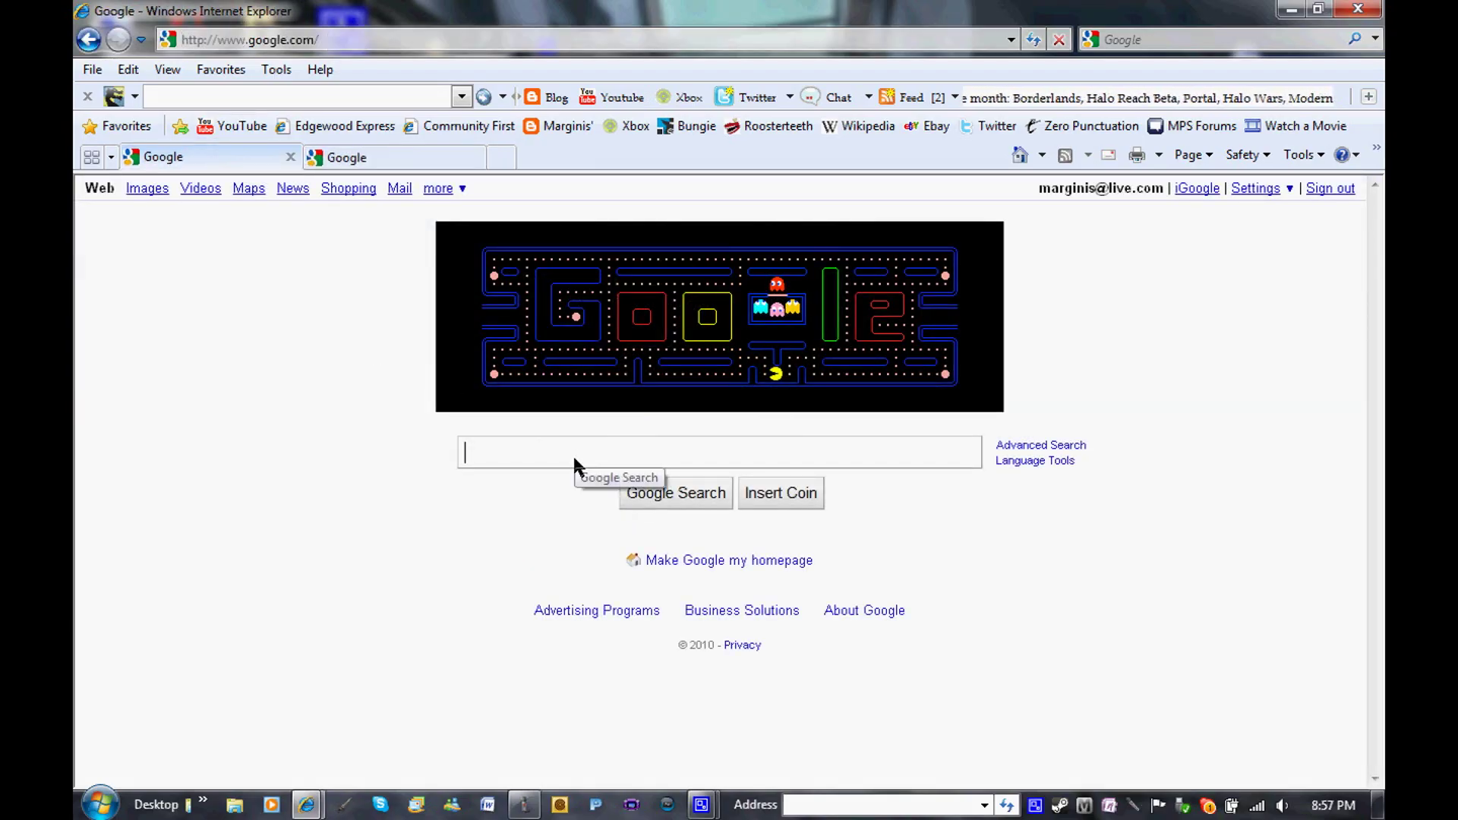
# Search Google for 'modio download' and open the GameTuts Download Modio page
pyautogui.write('modio download')
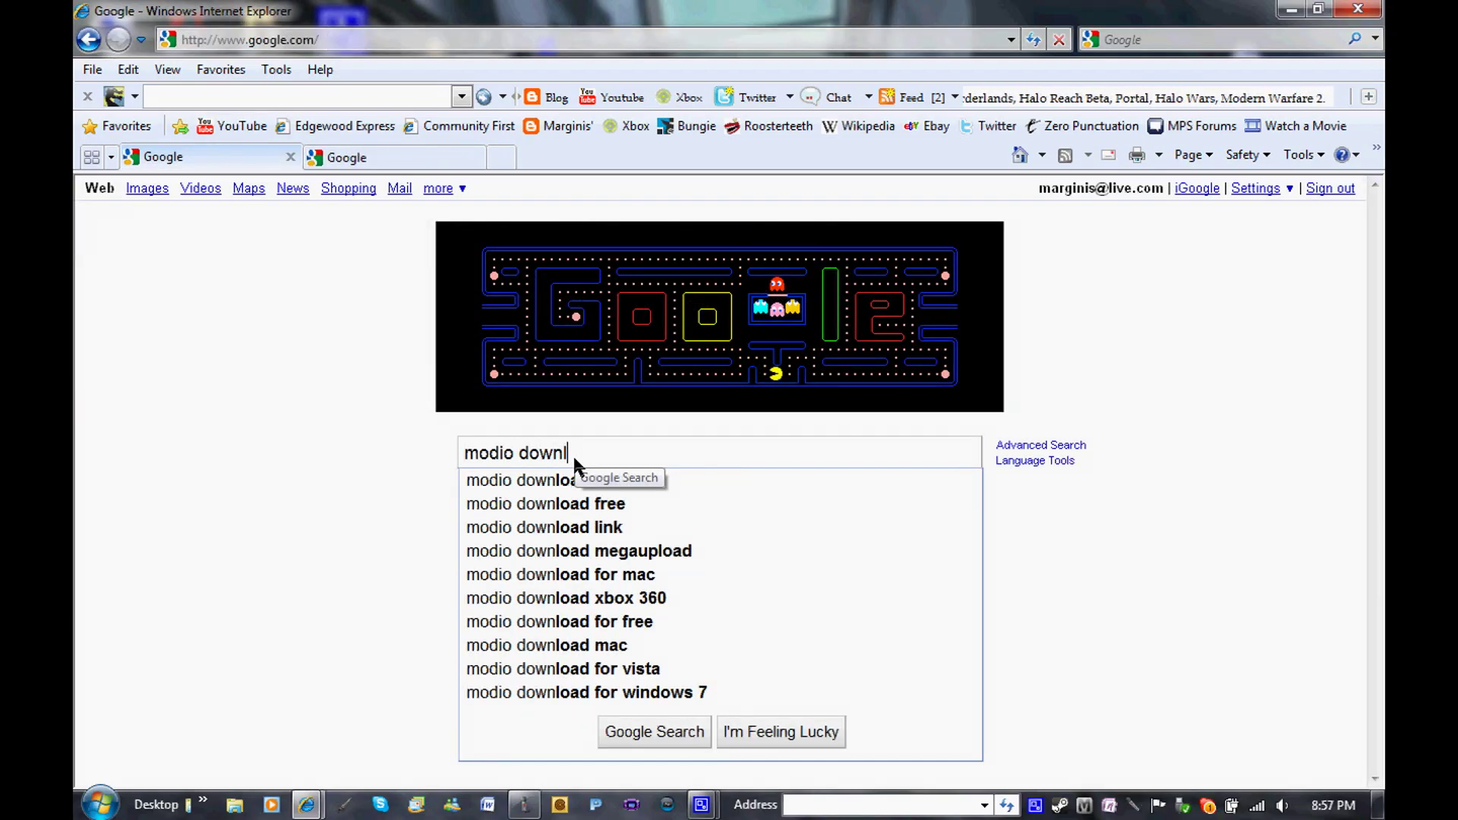
pyautogui.press('Return')
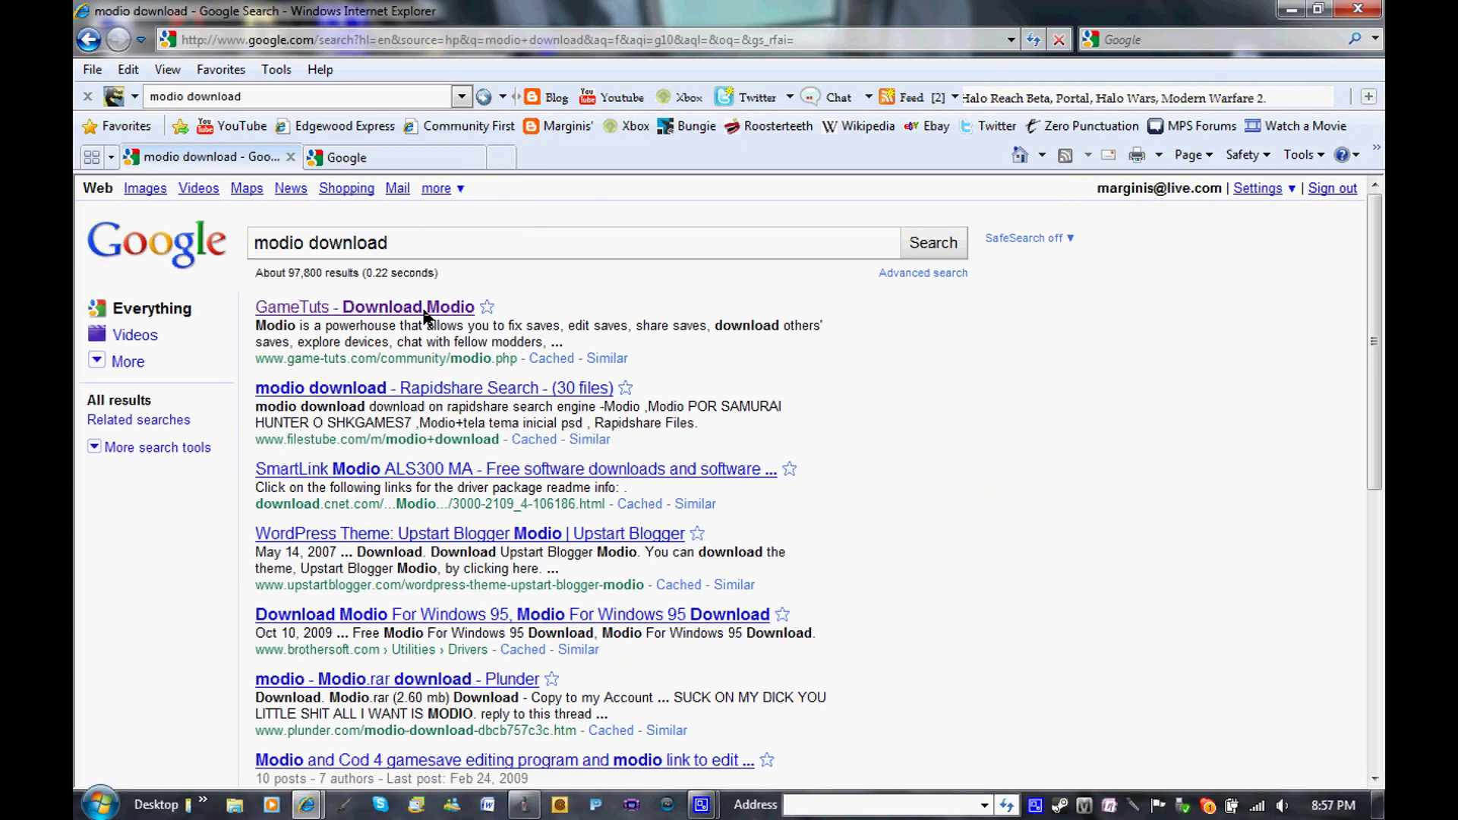
pyautogui.click(378, 308)
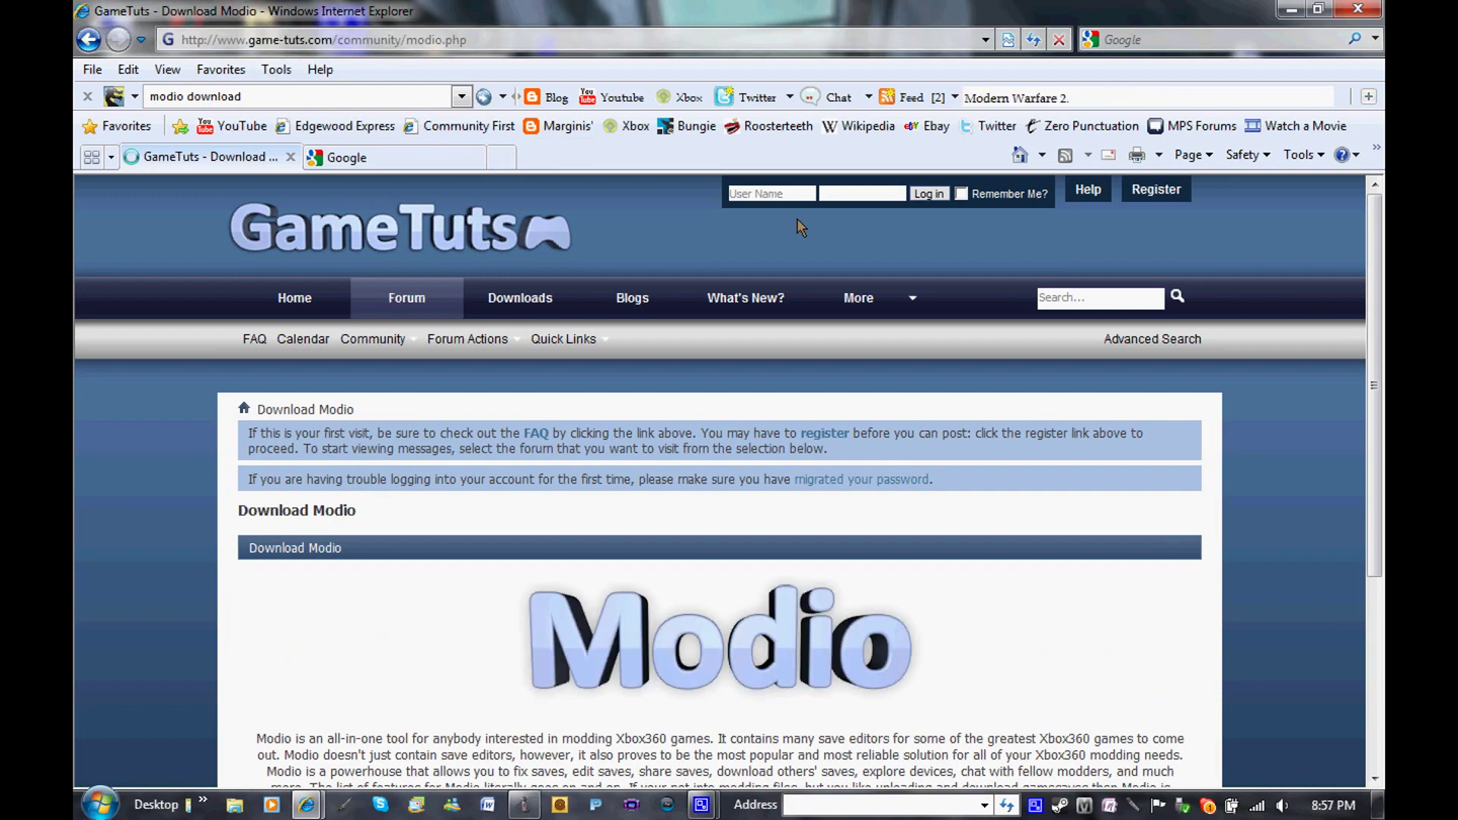
pyautogui.moveTo(1379, 323); pyautogui.dragTo(1370, 755)
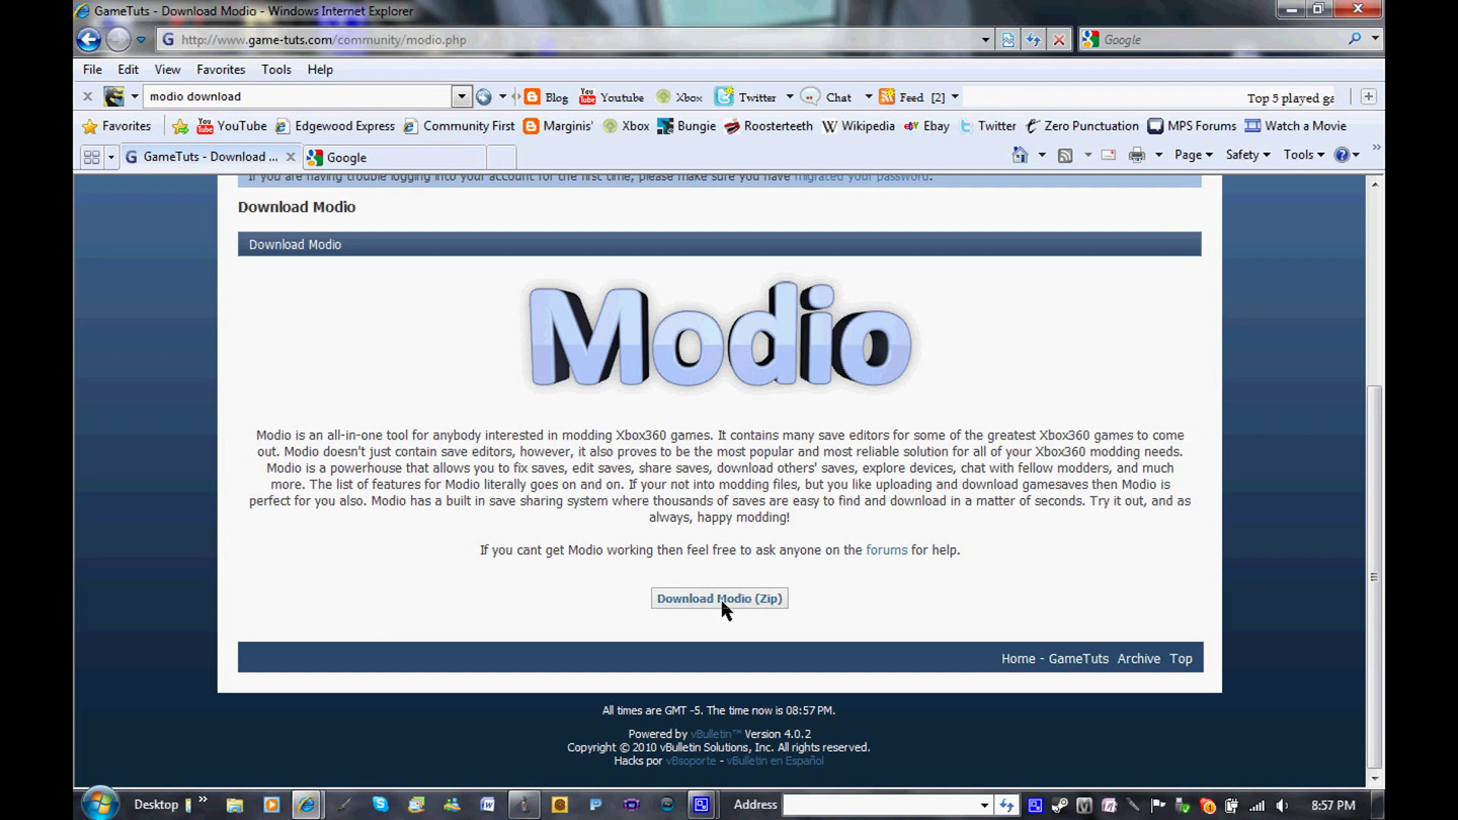
# Check the Modio download folder on the desktop, then close the GameTuts page
pyautogui.click(1379, 805)
pyautogui.click(562, 494)
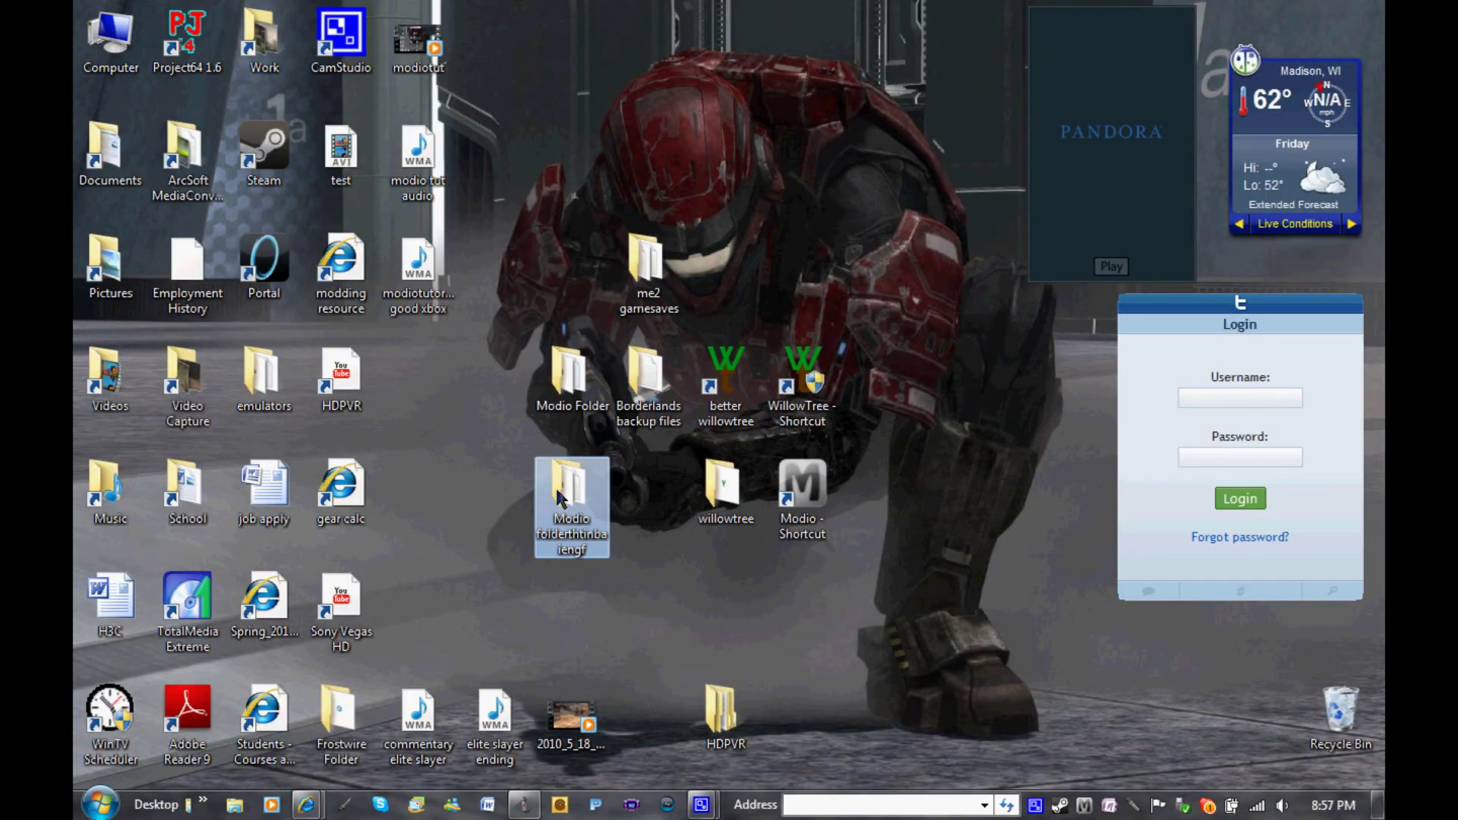
pyautogui.moveTo(558, 493)
pyautogui.mouseDown()
pyautogui.moveTo(473, 495)
pyautogui.moveTo(550, 496)
pyautogui.mouseUp()
pyautogui.moveTo(306, 804)
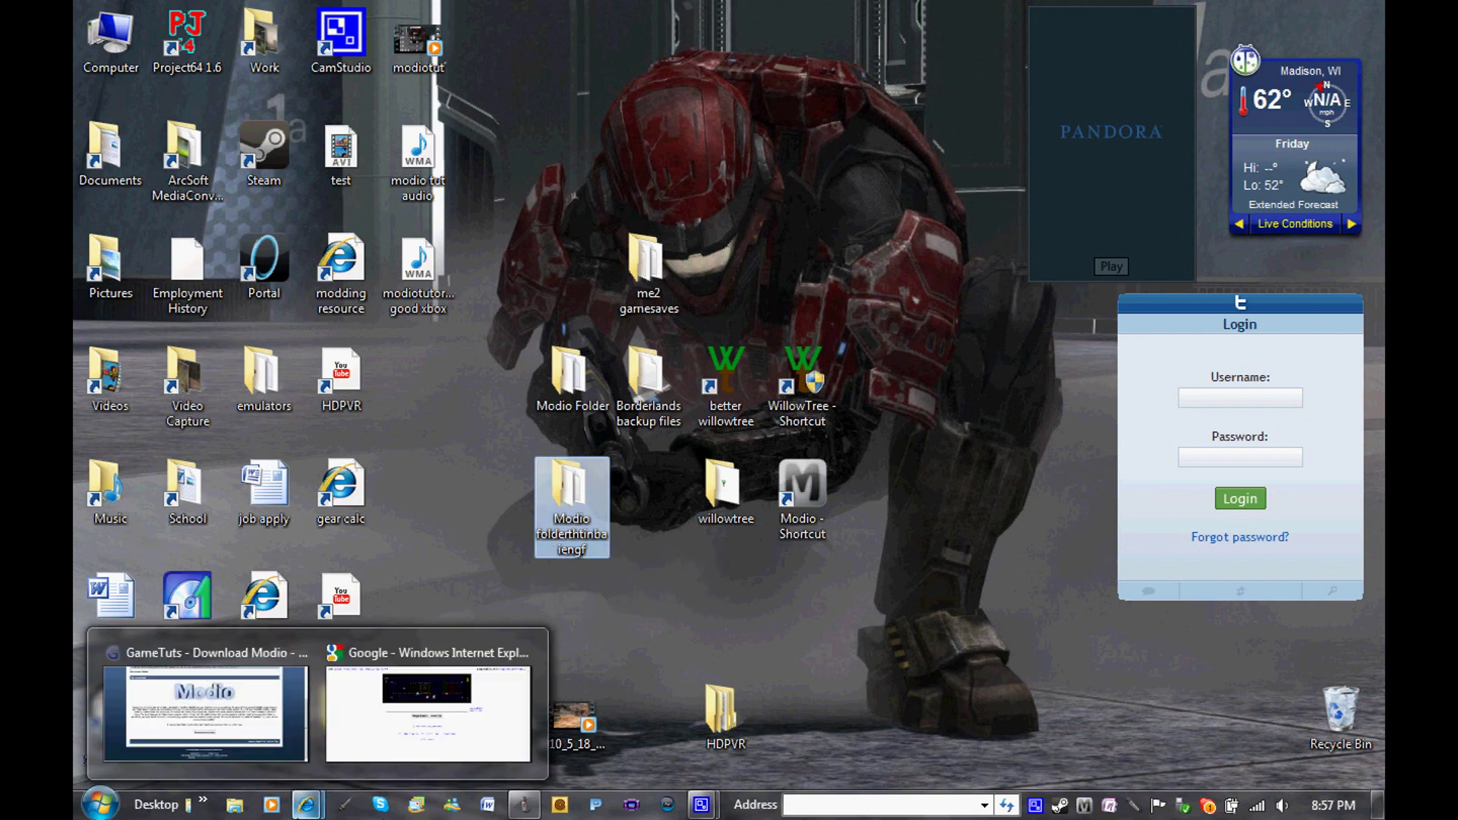
pyautogui.click(228, 721)
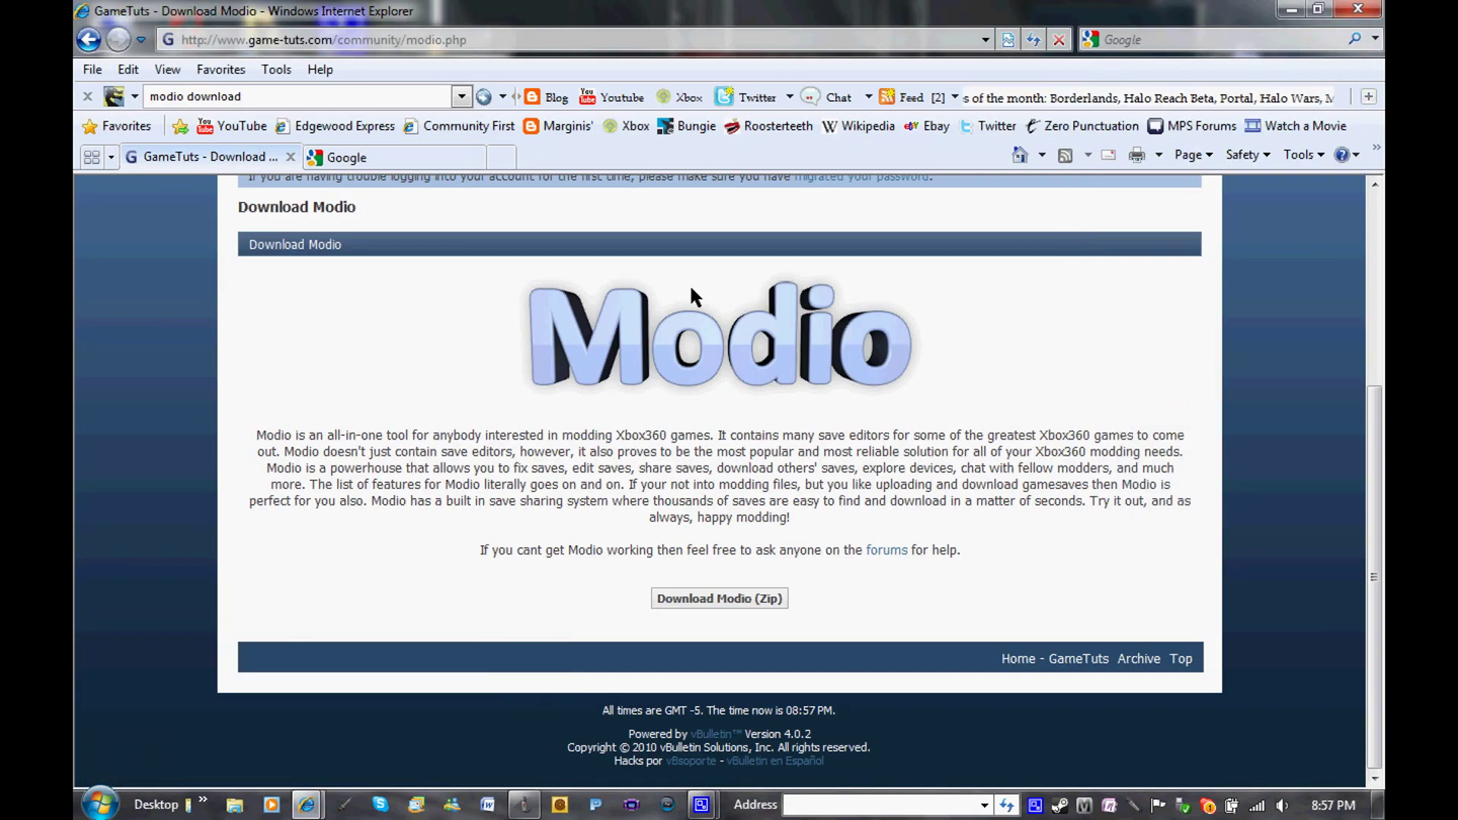
pyautogui.click(291, 157)
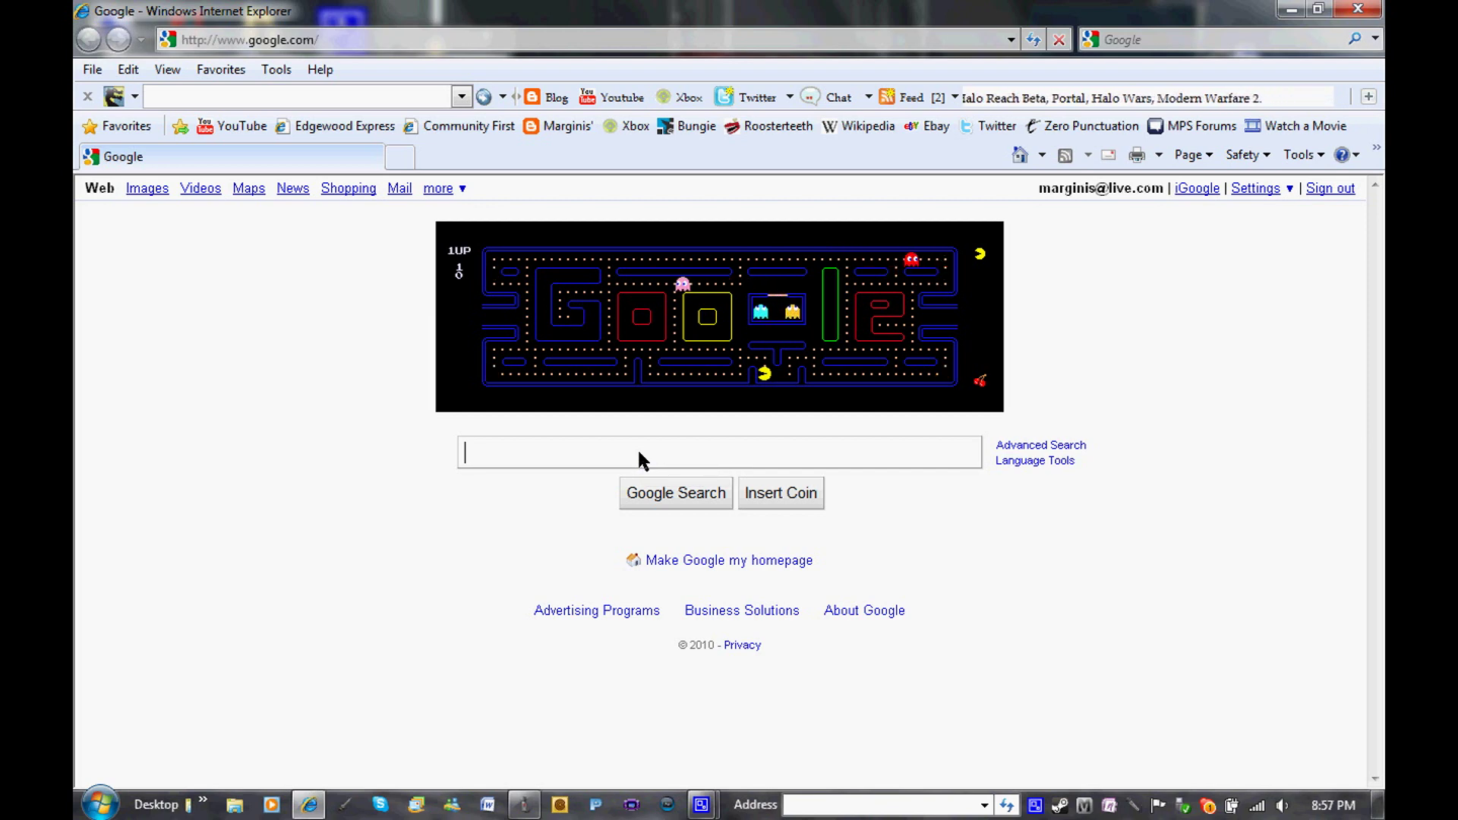
# Search Google for 'winzip', visit the WinZip Official Site, then close Internet Explorer
pyautogui.write('winzip')
pyautogui.press('Return')
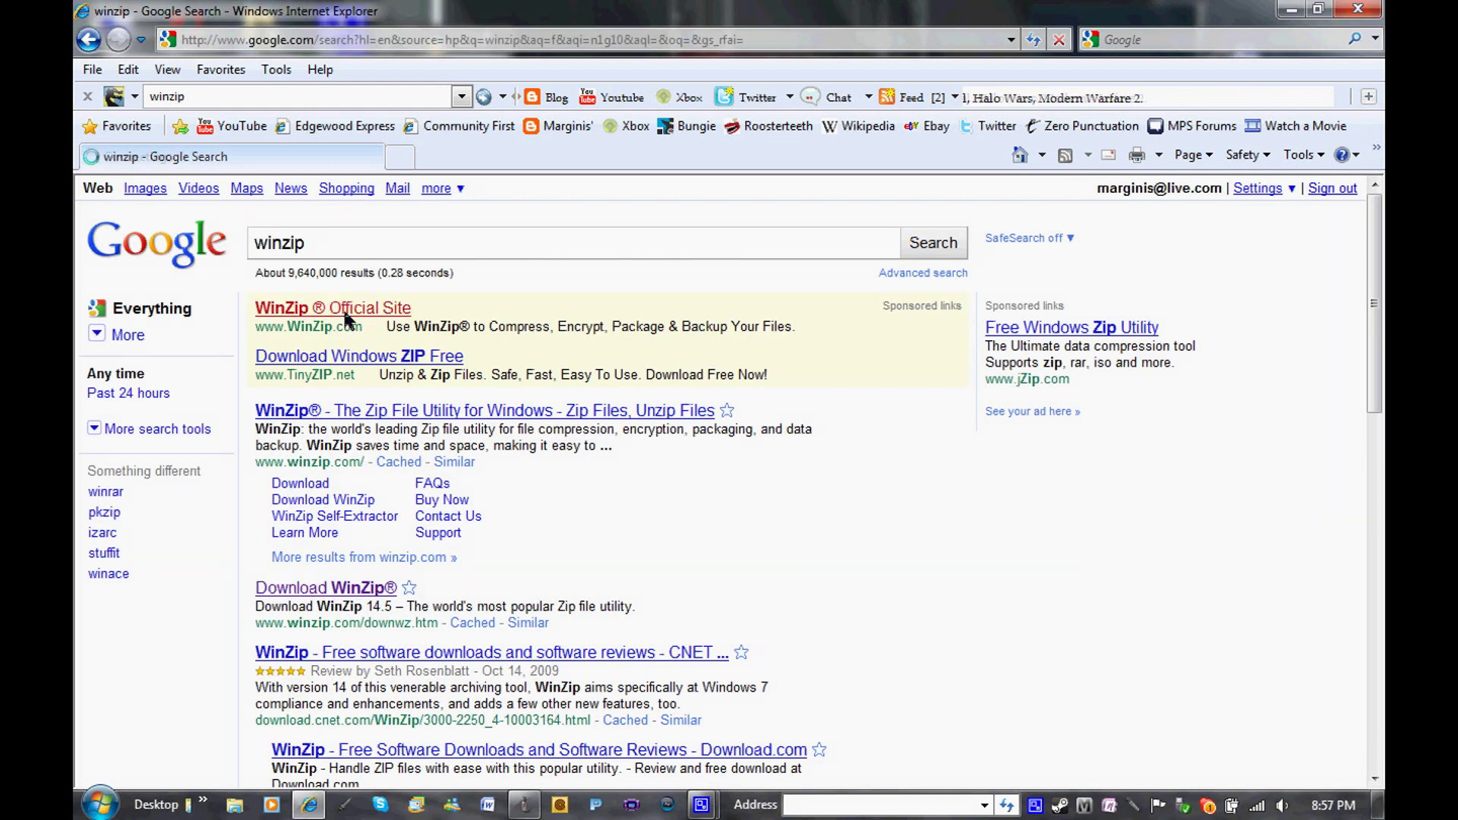
pyautogui.click(346, 311)
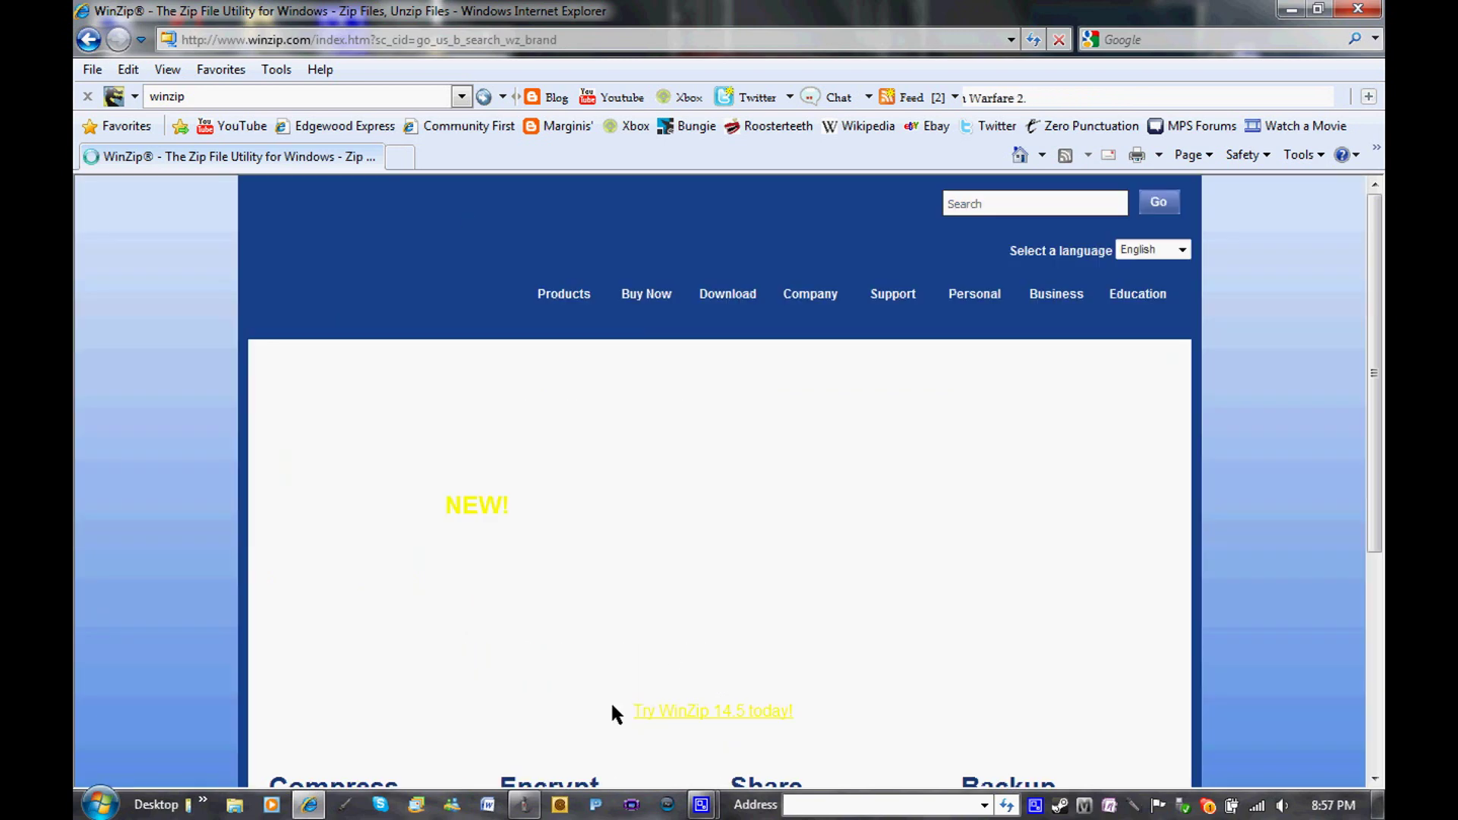
pyautogui.moveTo(1371, 286); pyautogui.dragTo(1376, 339)
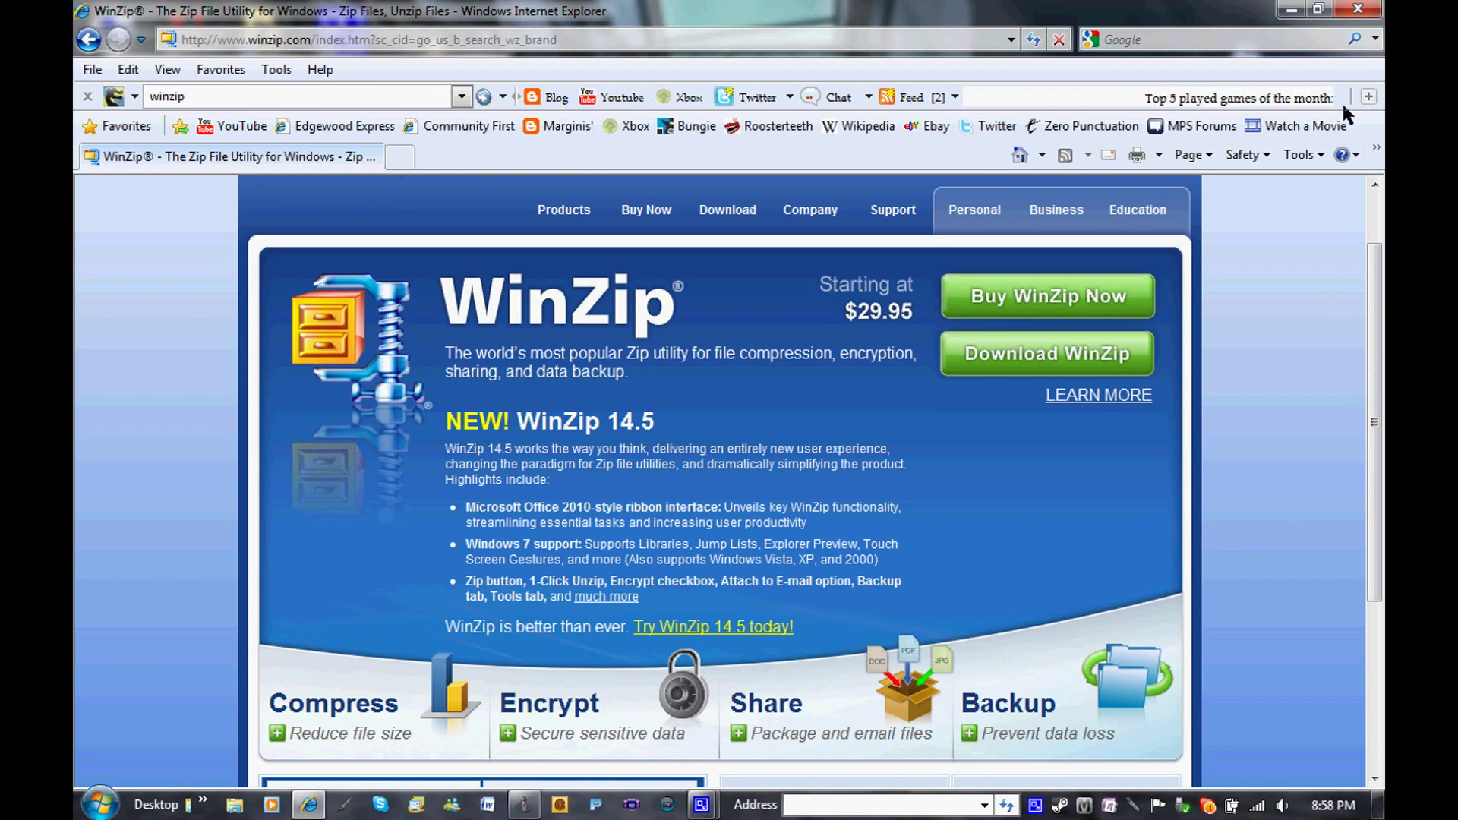
pyautogui.click(1359, 11)
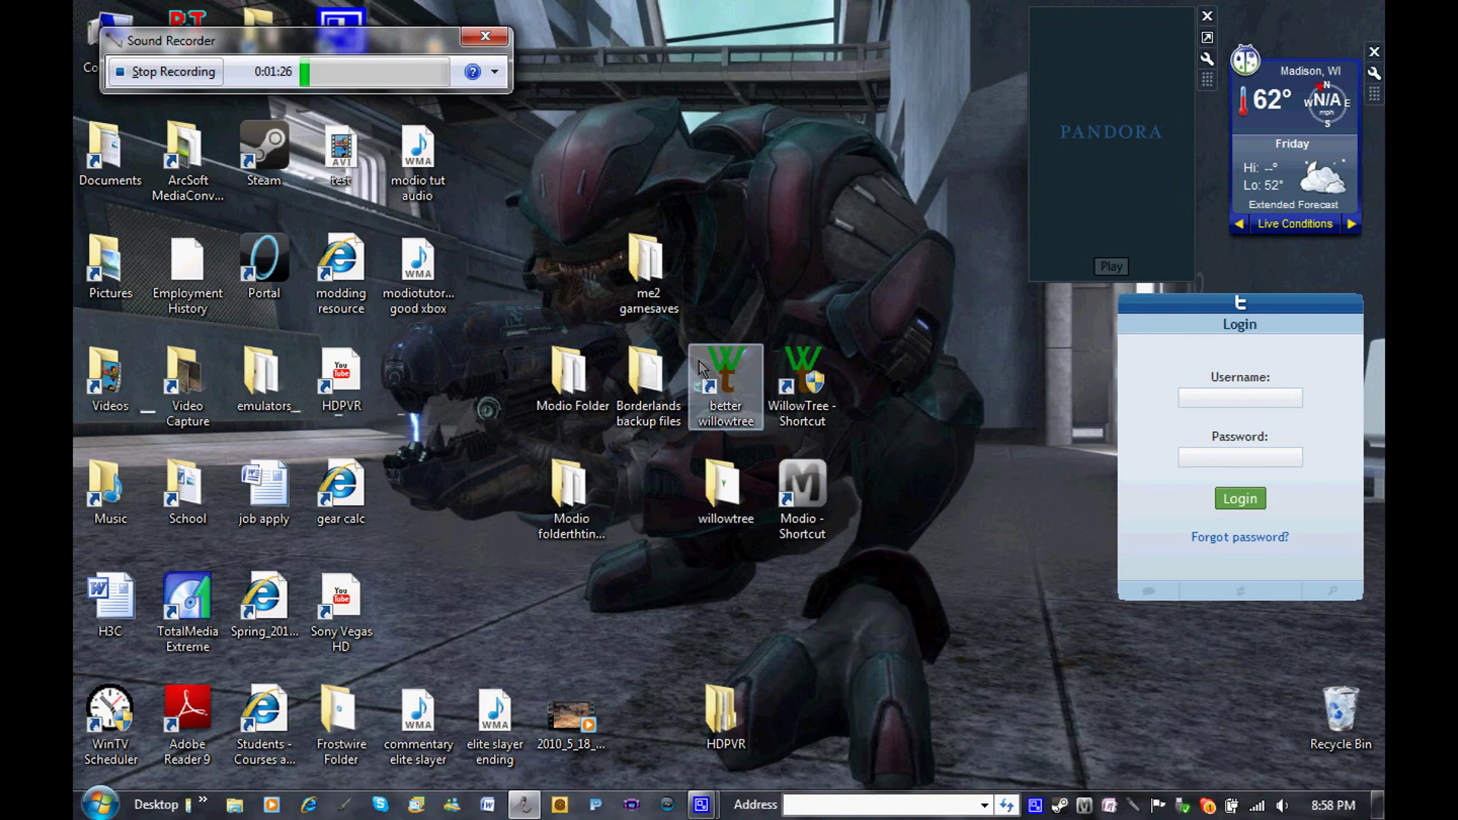
# Open the desktop Modio folder and its zip, dismissing the expired WinZip evaluation notice
pyautogui.doubleClick(565, 493)
pyautogui.moveTo(579, 325)
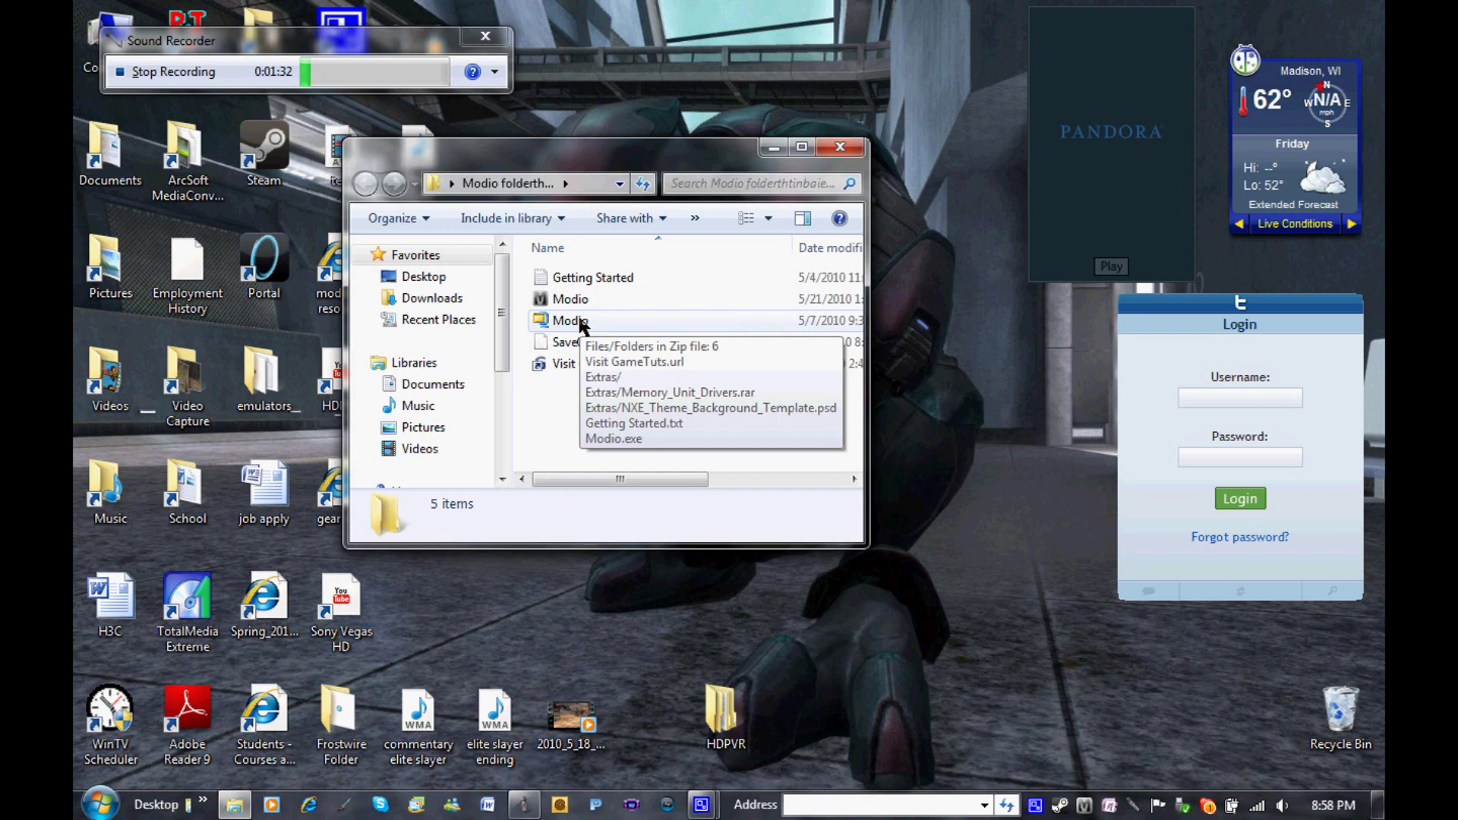
pyautogui.click(579, 322)
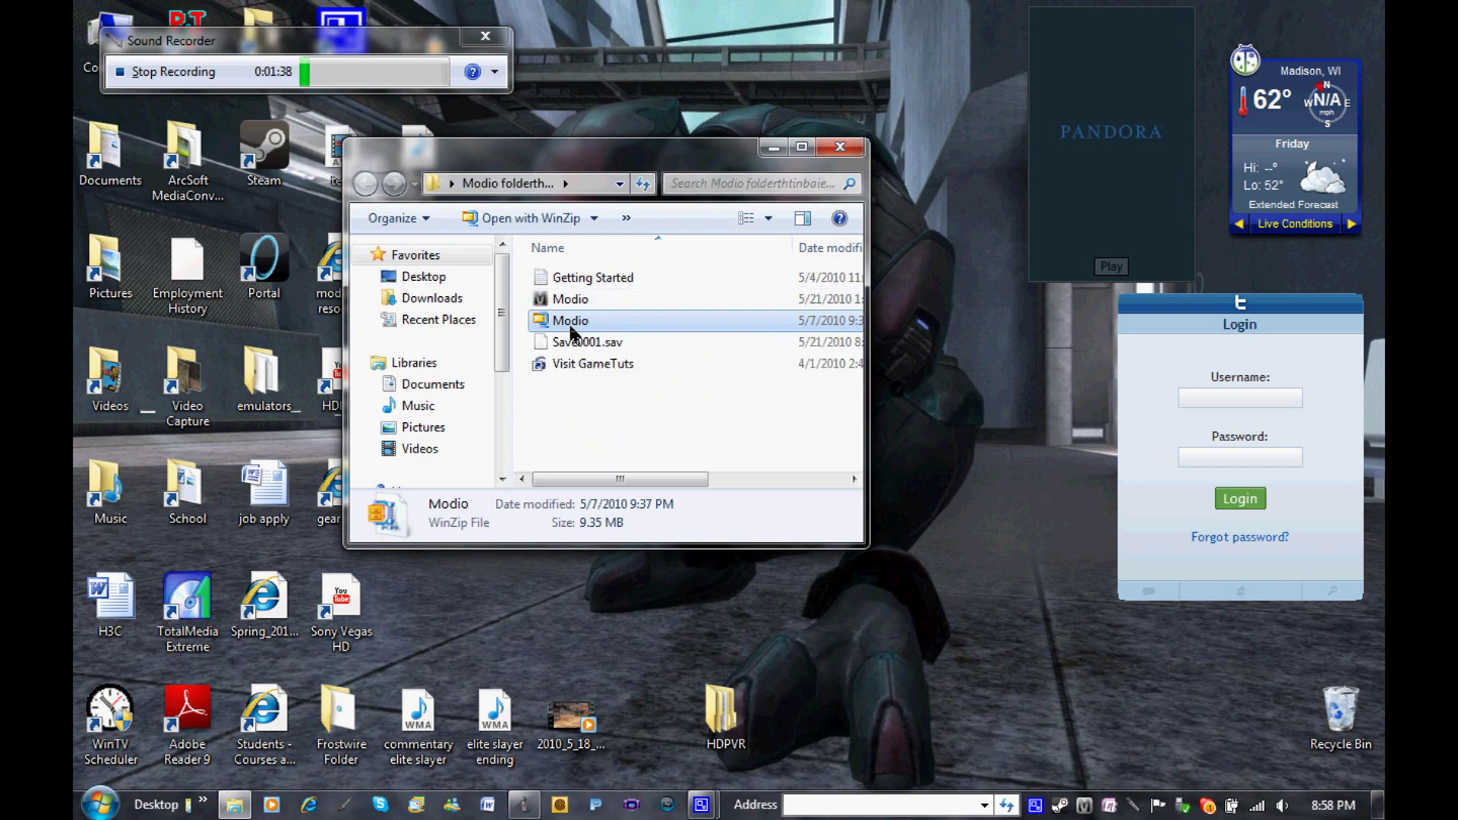
pyautogui.doubleClick(570, 327)
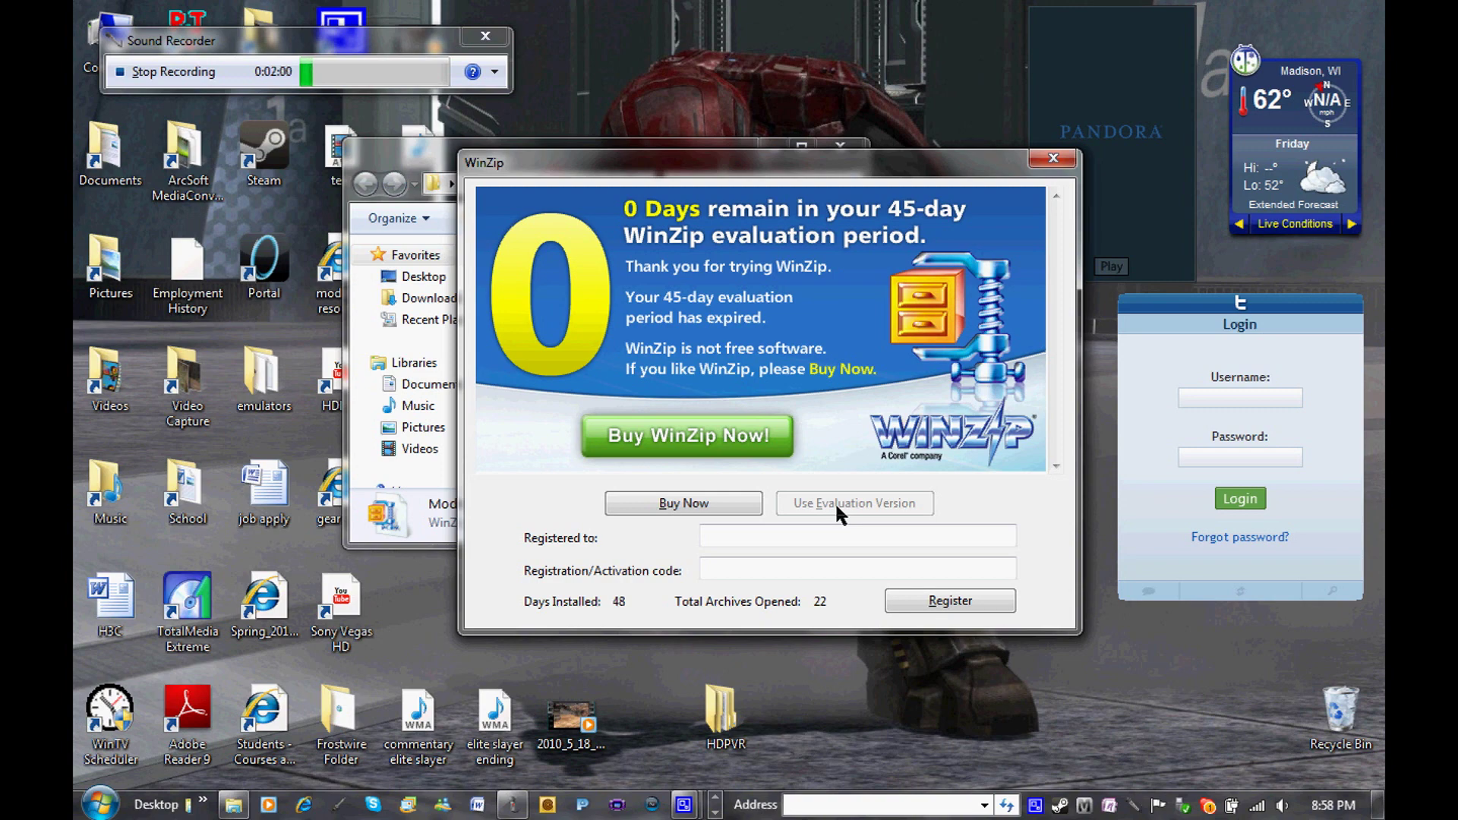
pyautogui.click(1053, 161)
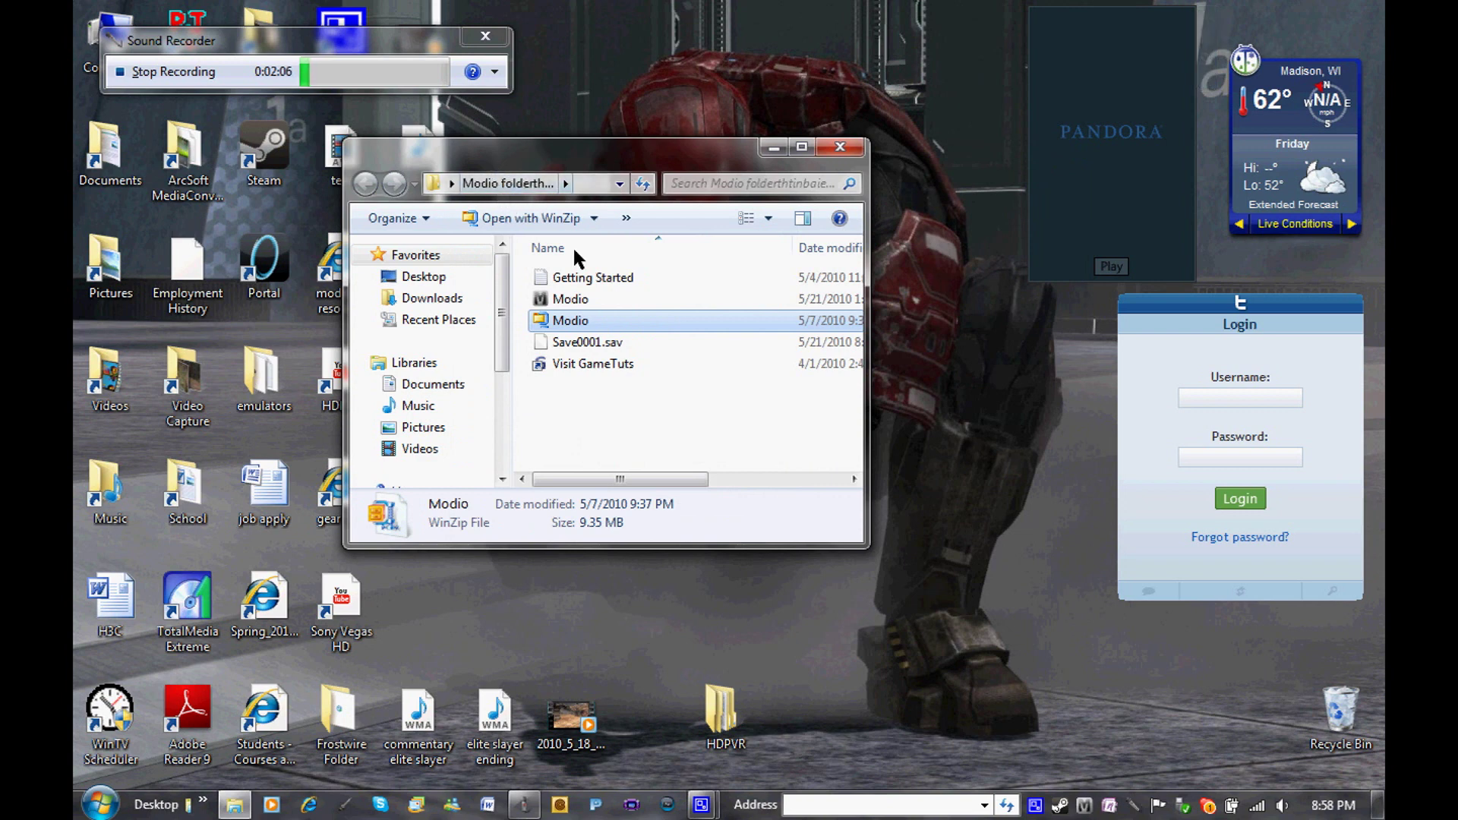
pyautogui.click(598, 410)
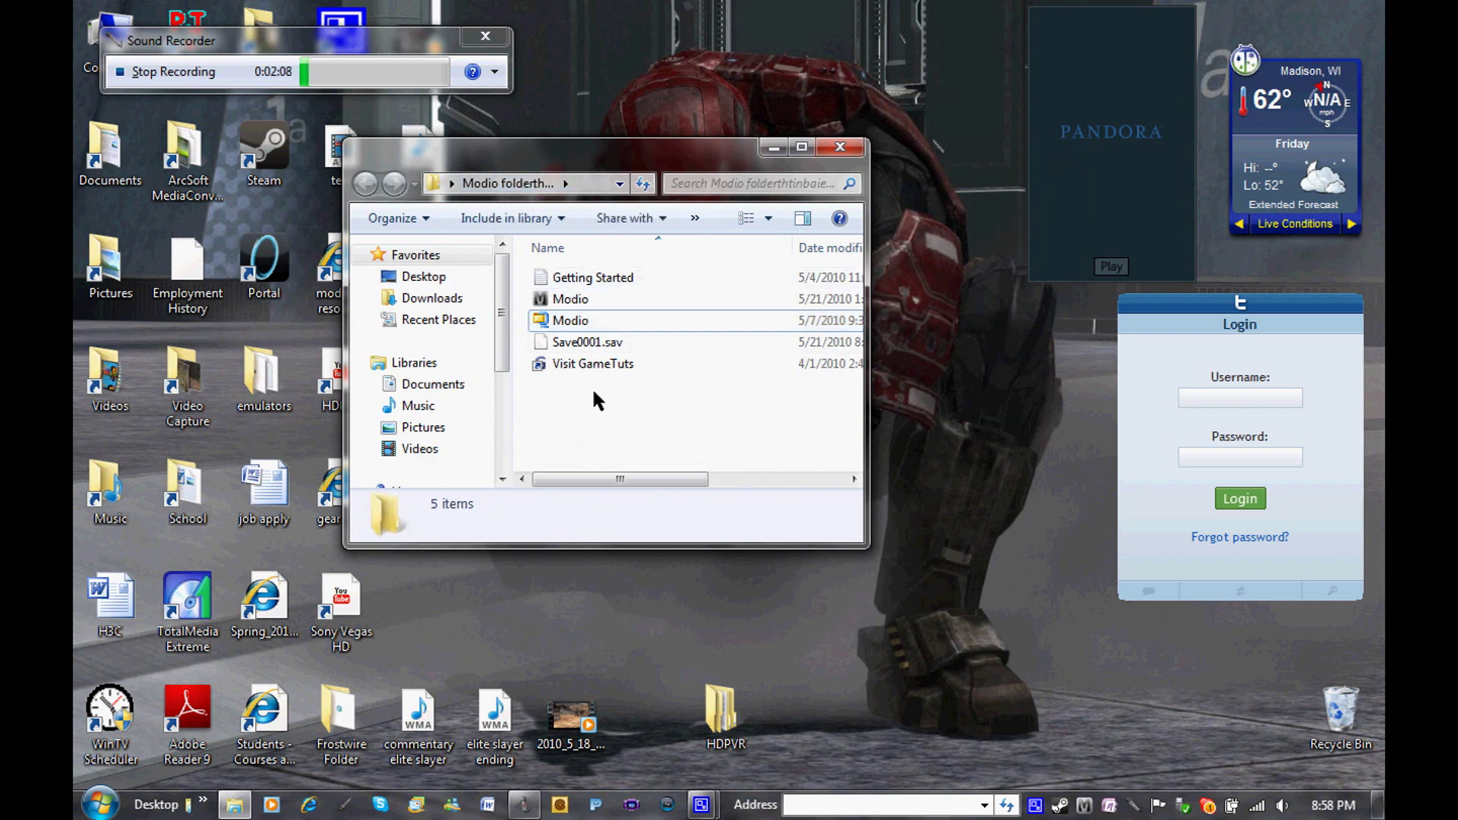
pyautogui.click(578, 279)
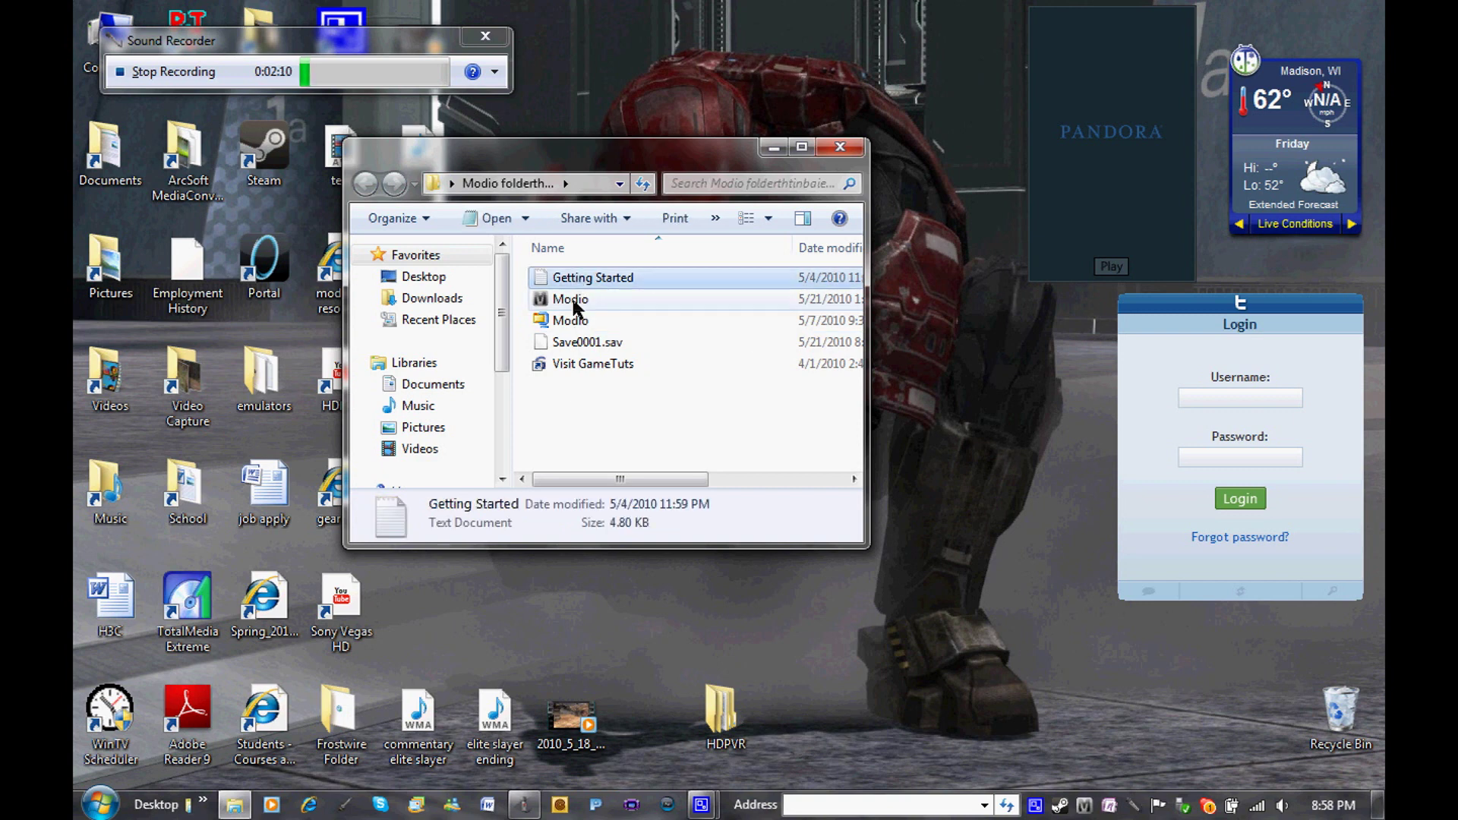
# Send Modio.exe to the desktop as a shortcut and close the Modio folder
pyautogui.click(574, 302)
pyautogui.click(573, 359)
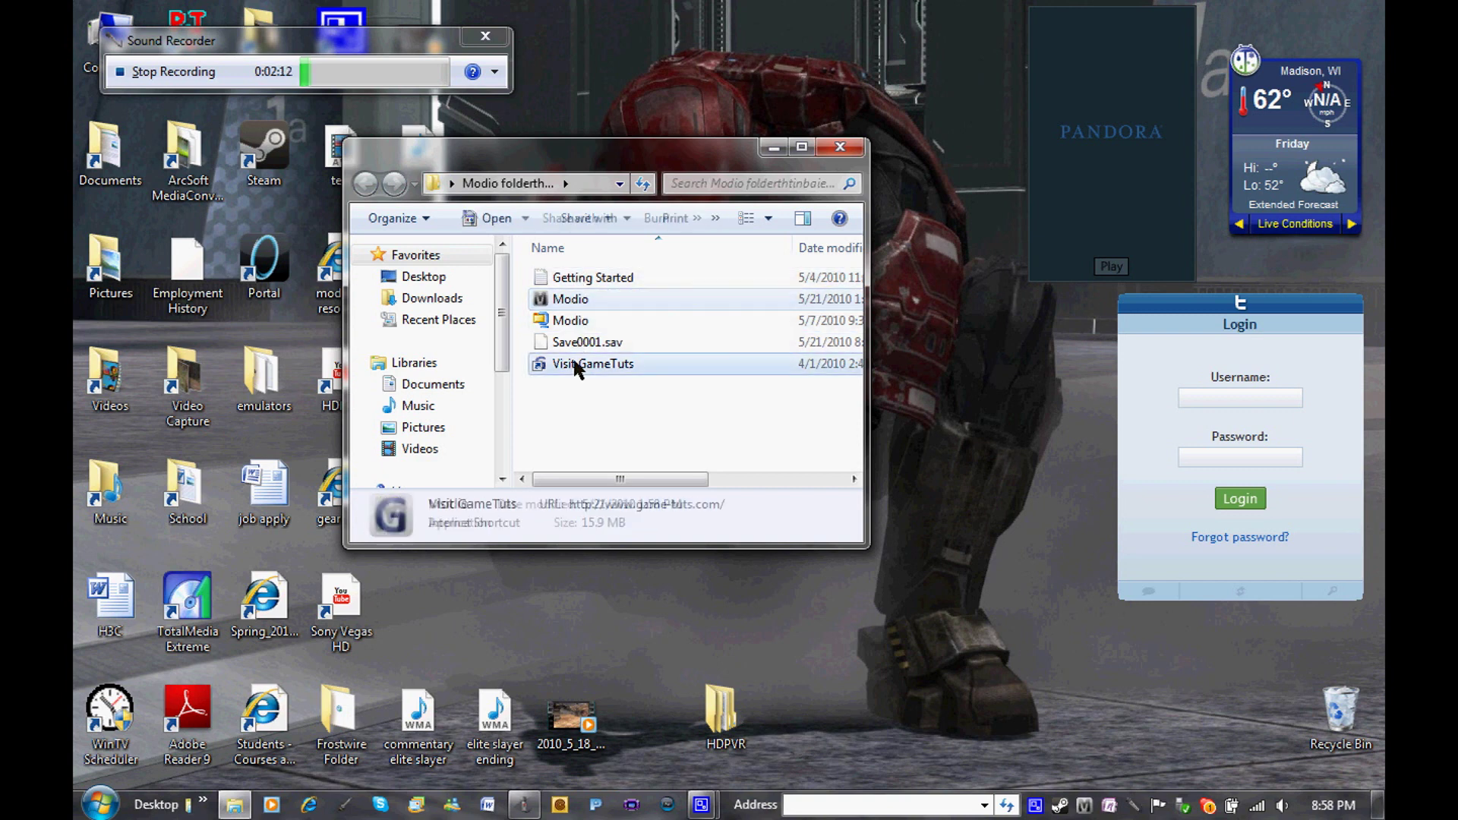
pyautogui.click(571, 300)
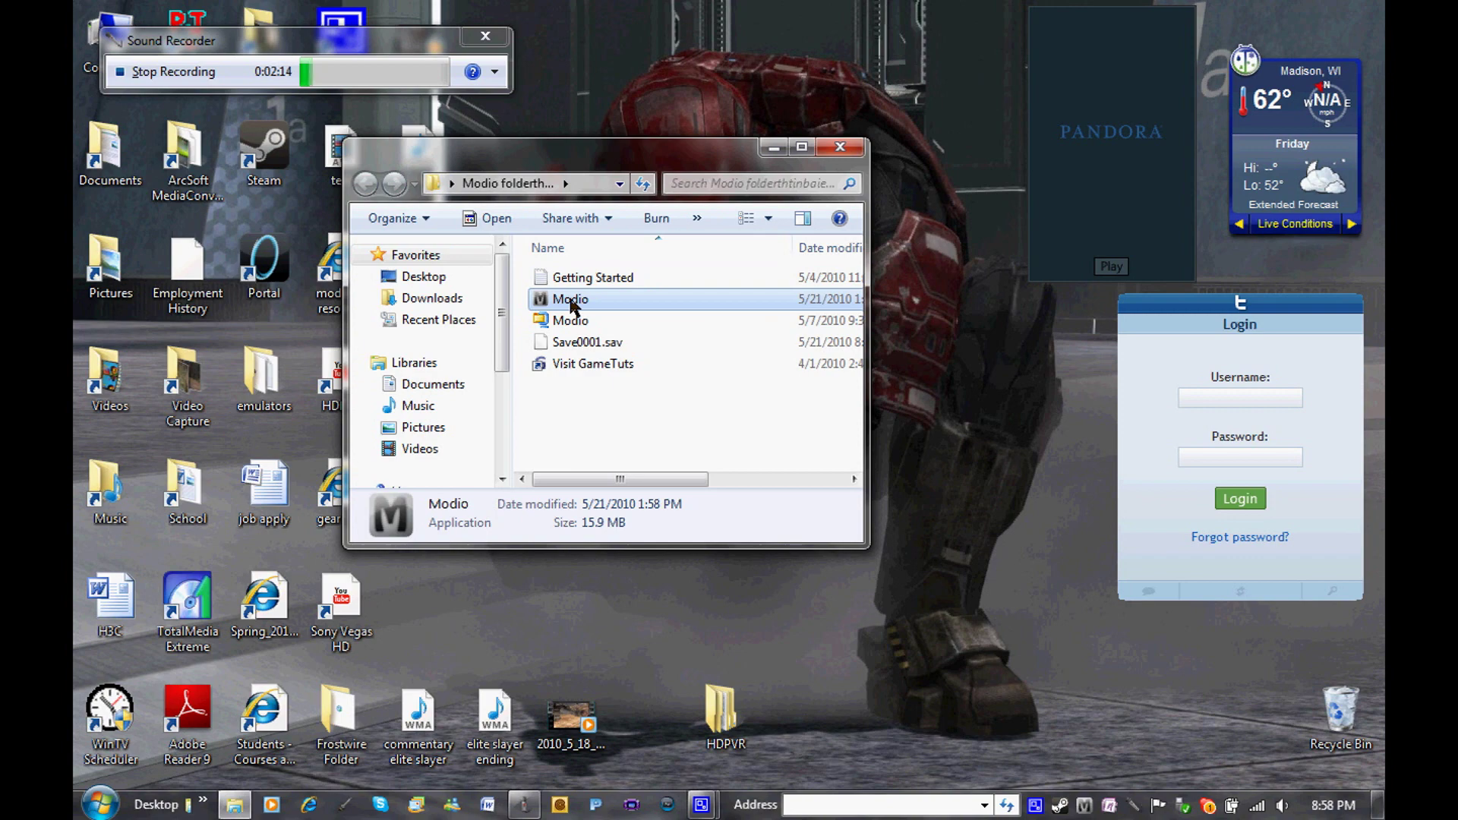
pyautogui.rightClick(570, 301)
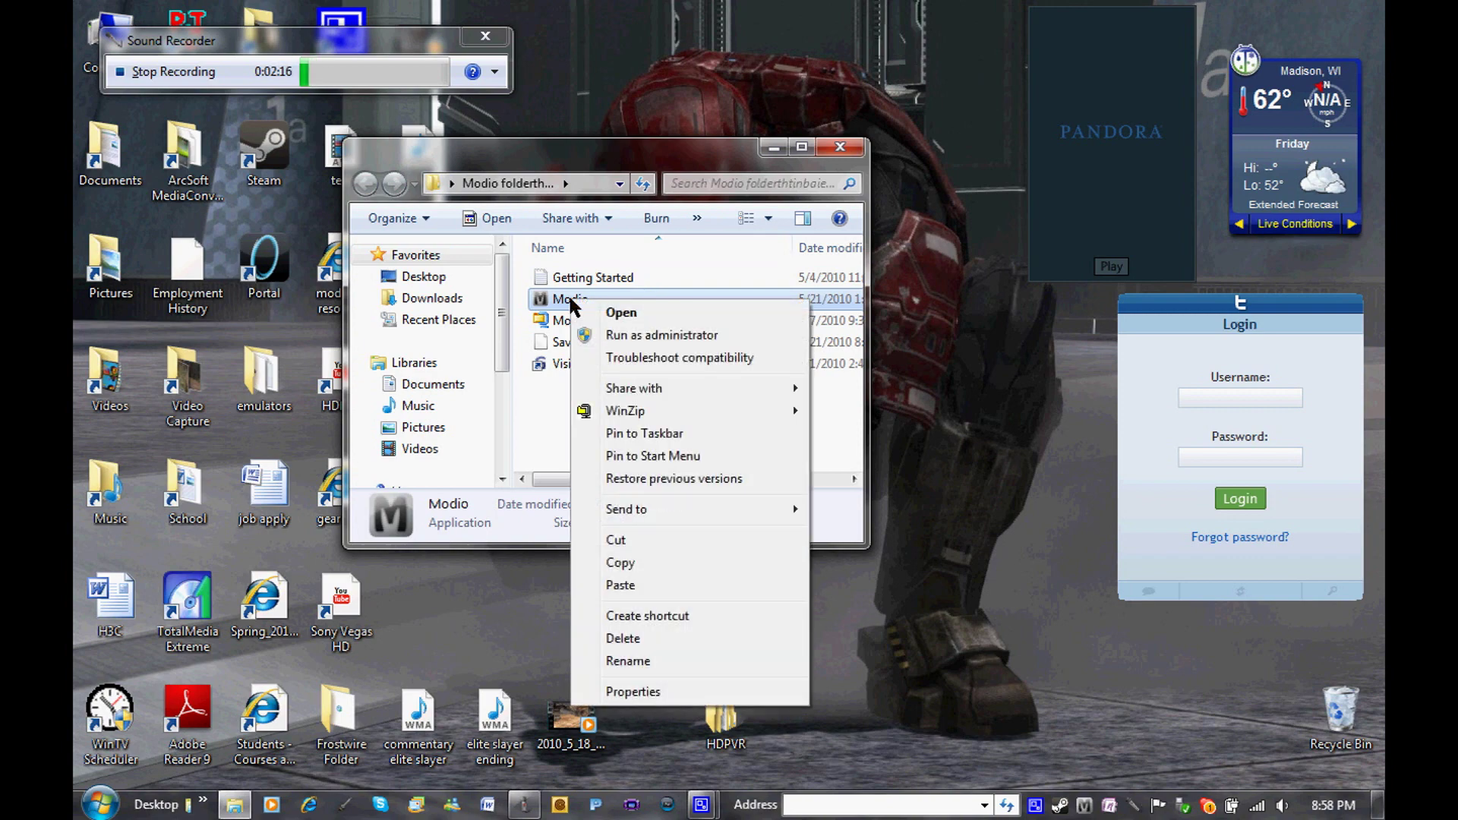
pyautogui.moveTo(653, 509)
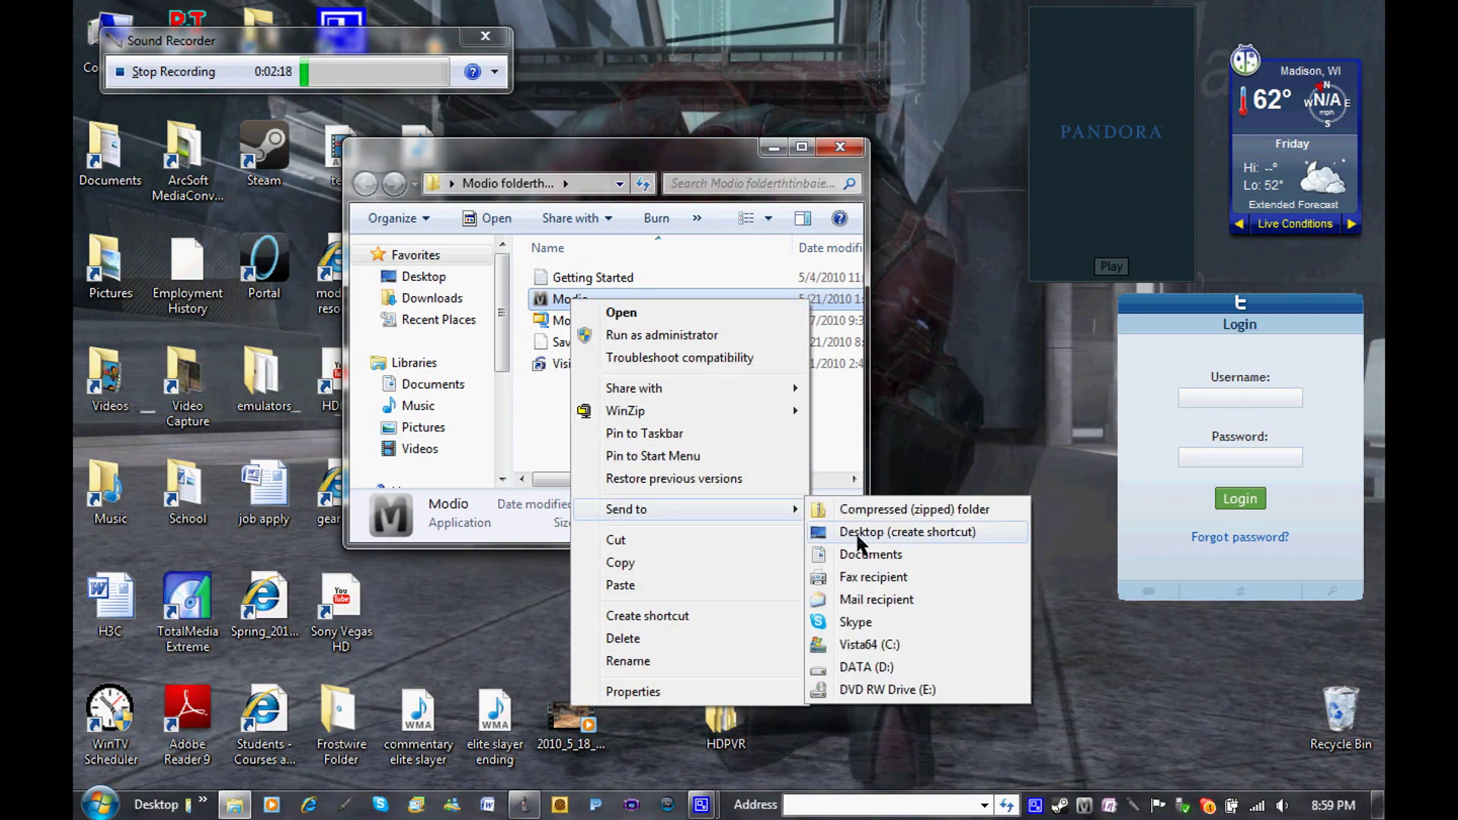
pyautogui.click(855, 531)
pyautogui.click(840, 149)
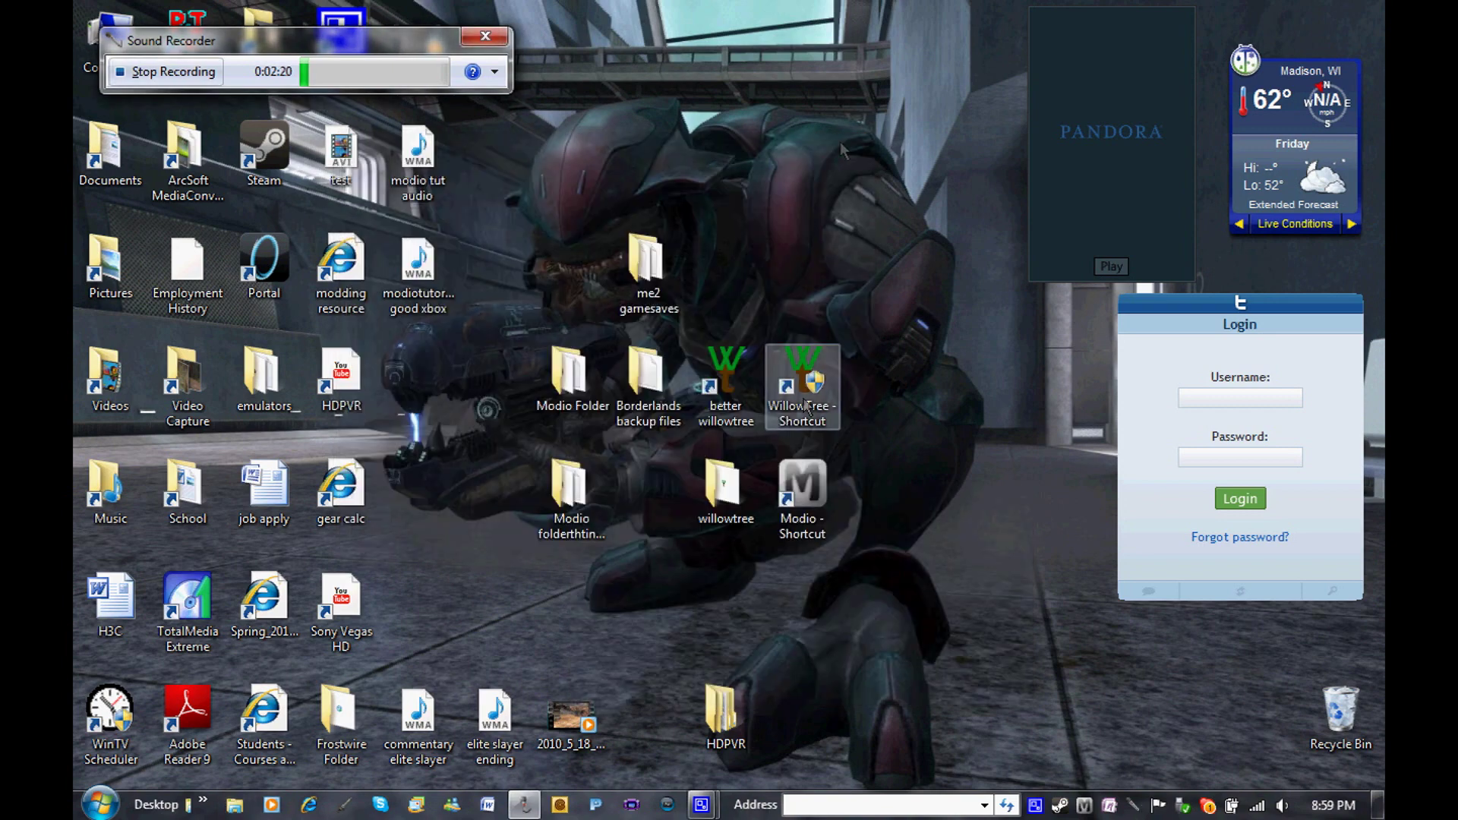
# Launch Modio from the new desktop shortcut and close the empty New Resigner Window
pyautogui.click(810, 513)
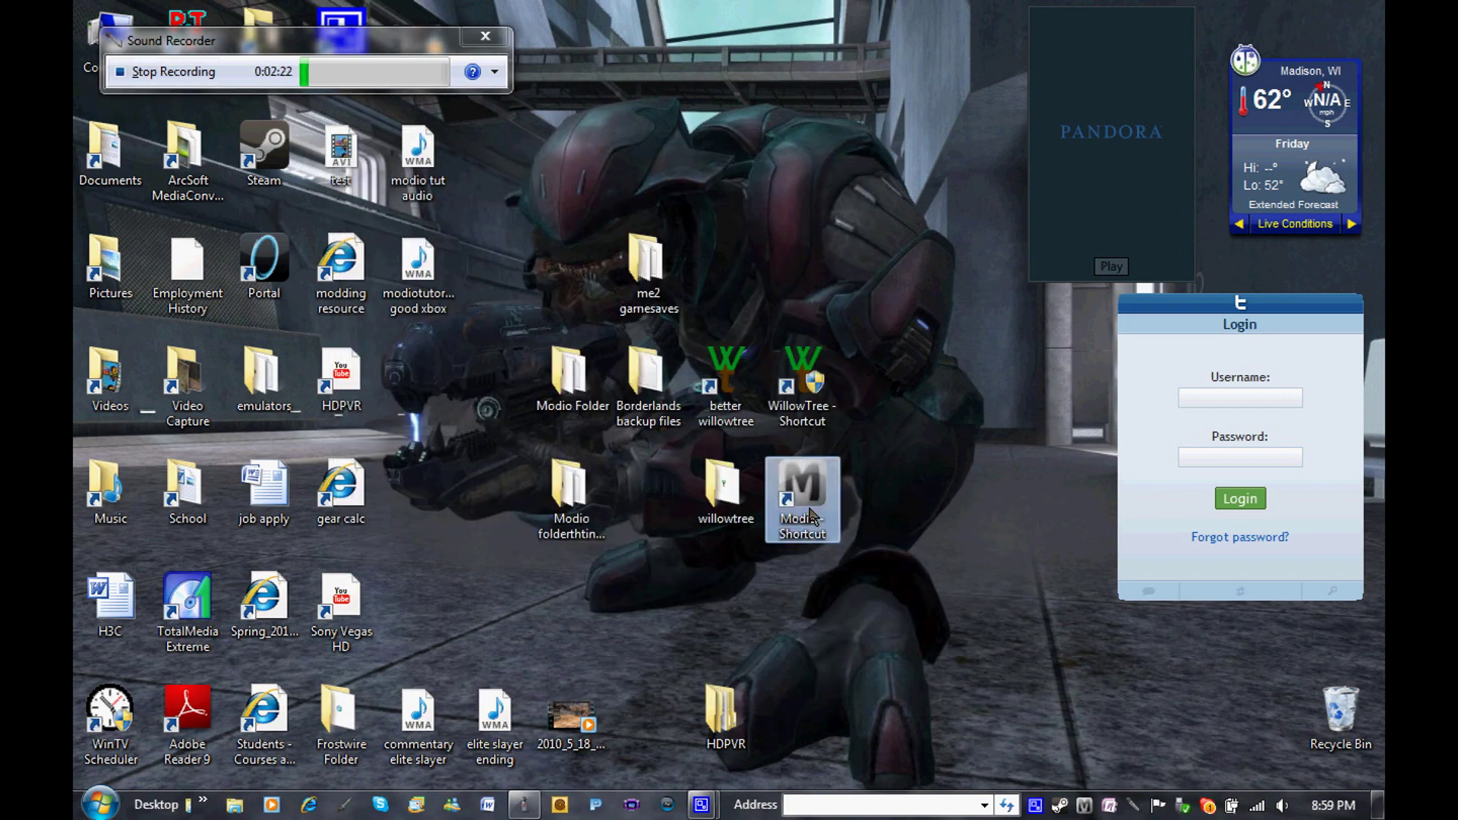
pyautogui.doubleClick(809, 514)
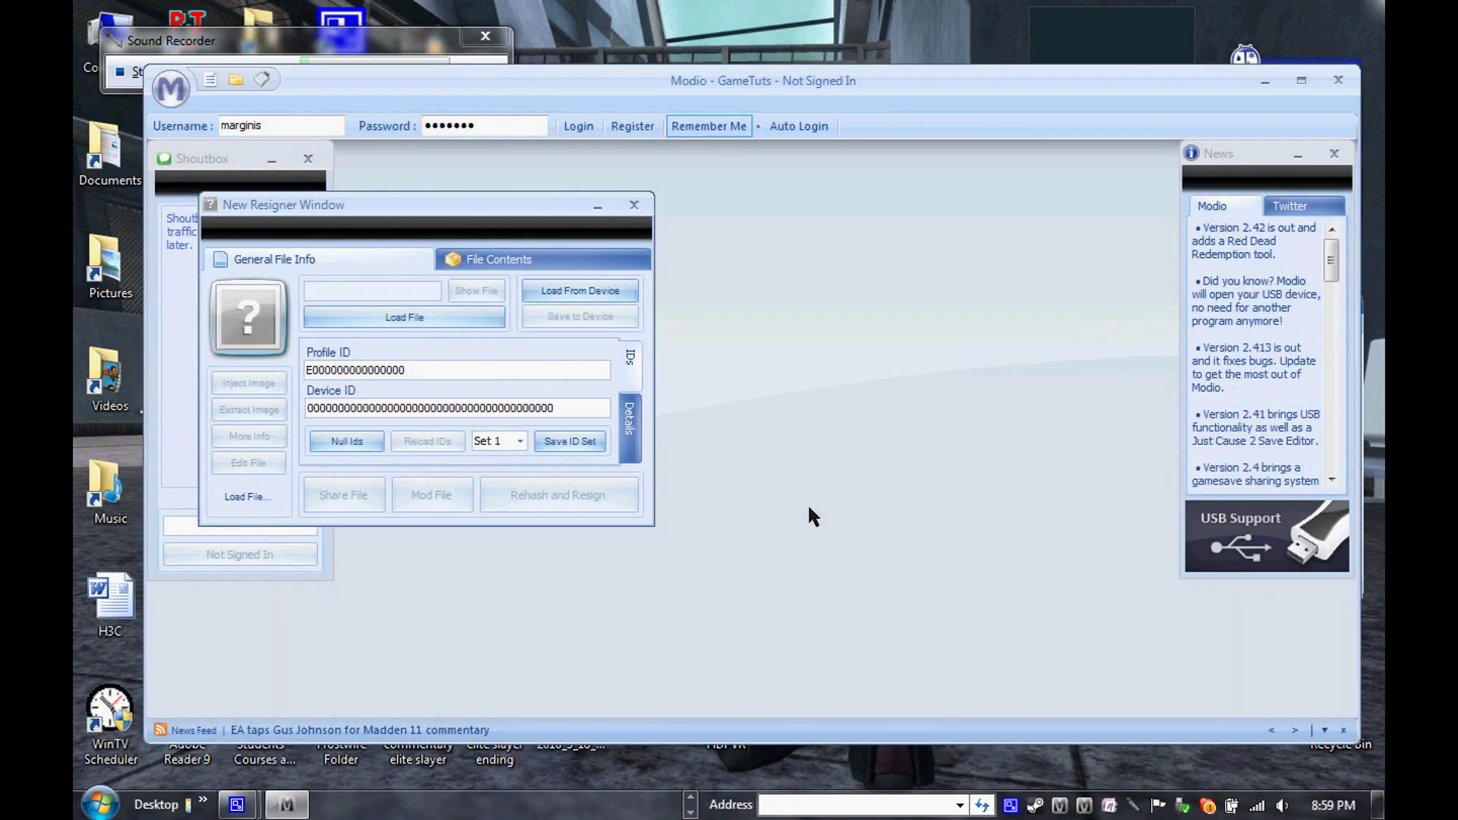
pyautogui.click(634, 206)
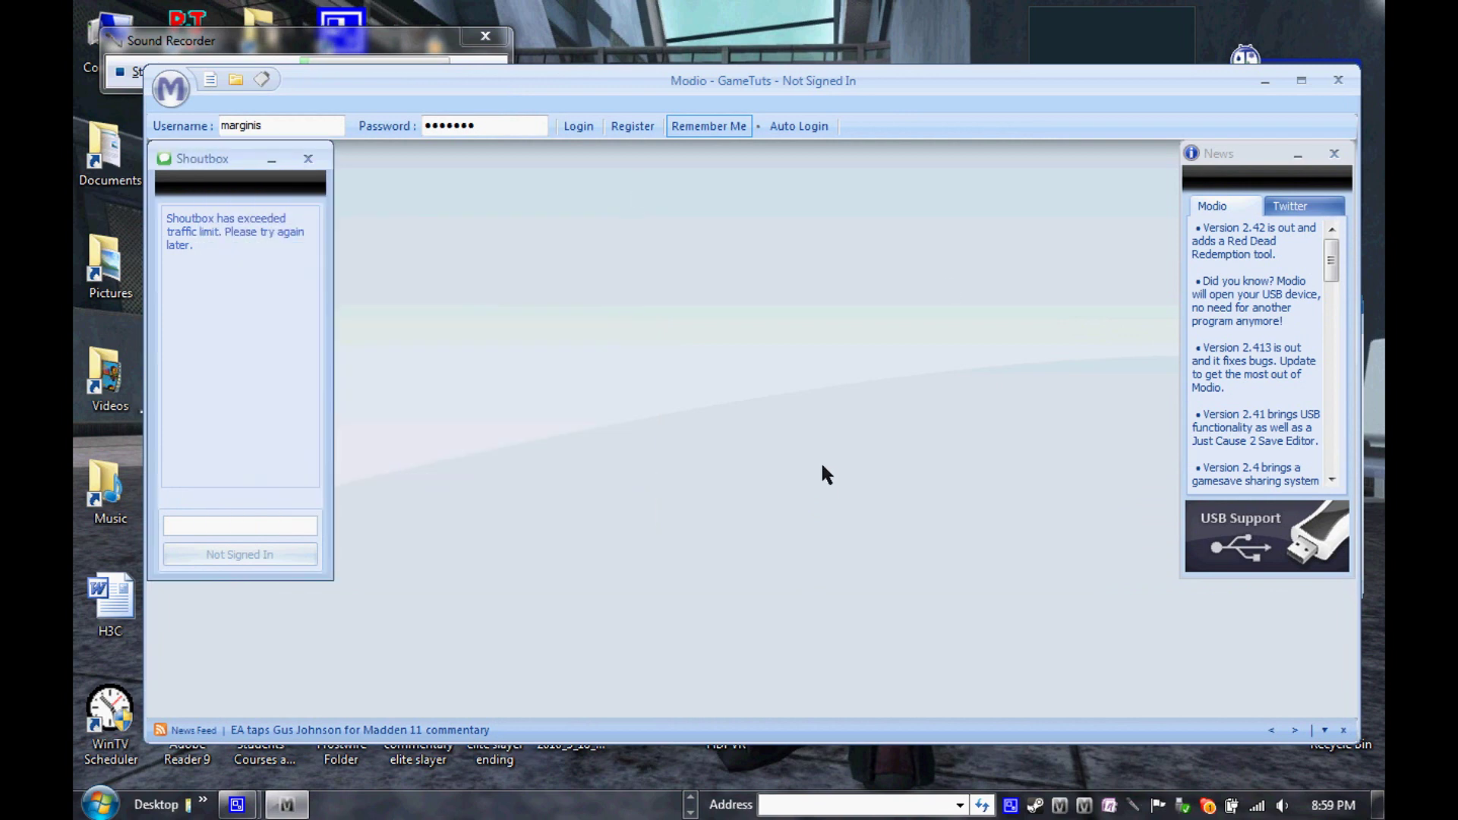
# View then close the GameTuts registration page, log in, and open Modio's main menu
pyautogui.click(633, 126)
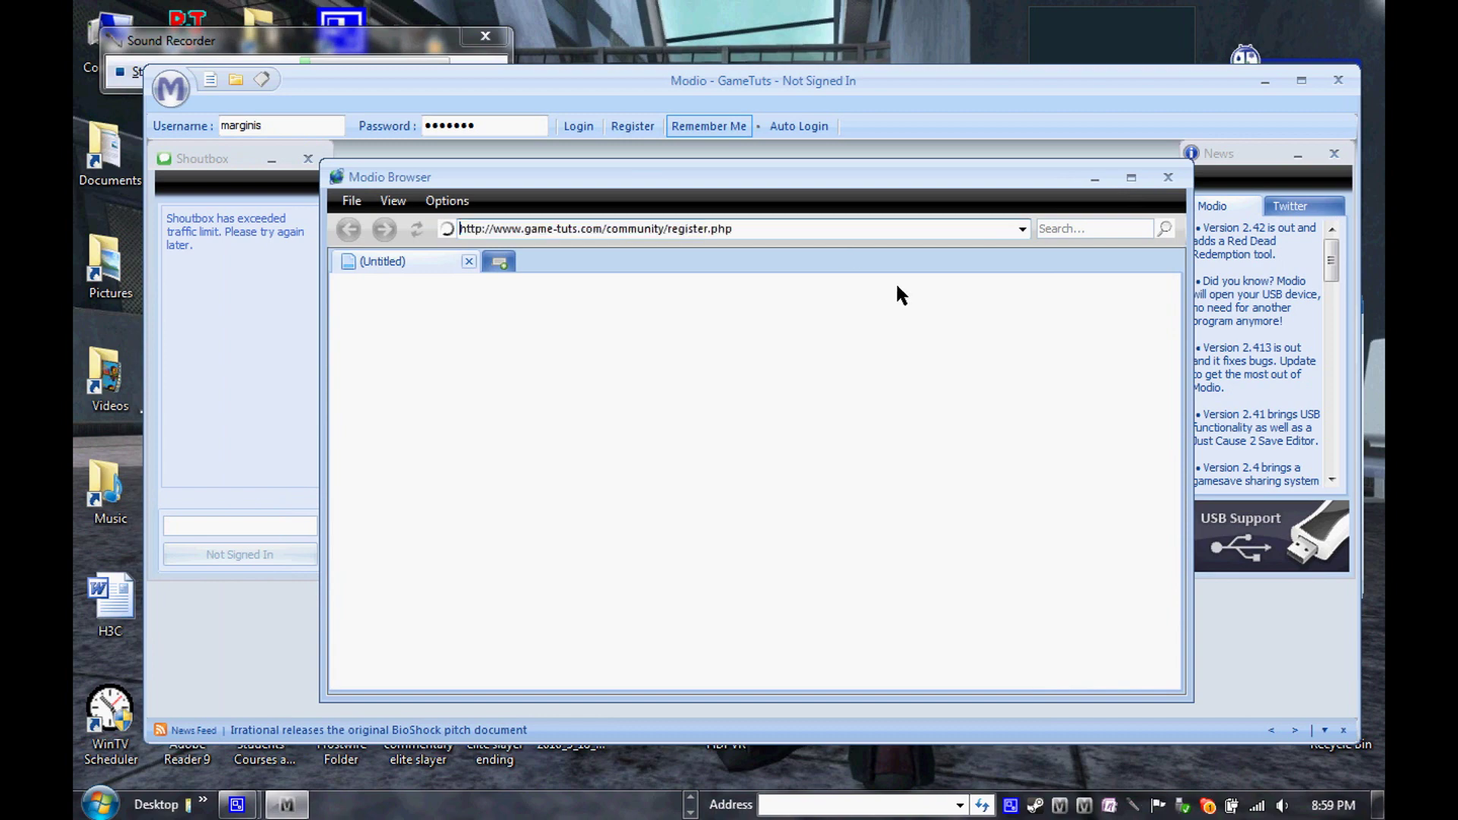
pyautogui.moveTo(1168, 342); pyautogui.dragTo(1168, 452)
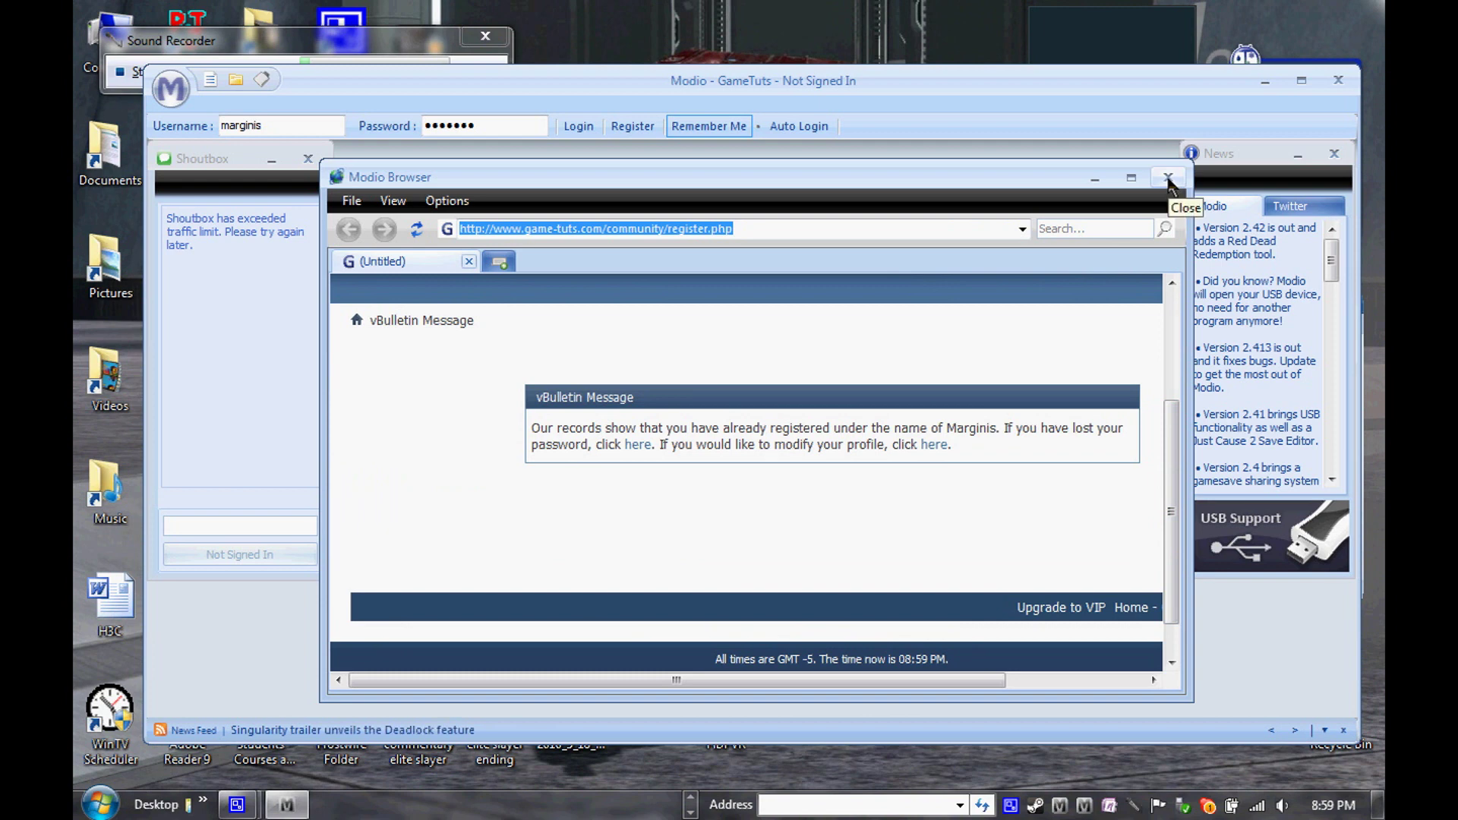
pyautogui.click(1168, 179)
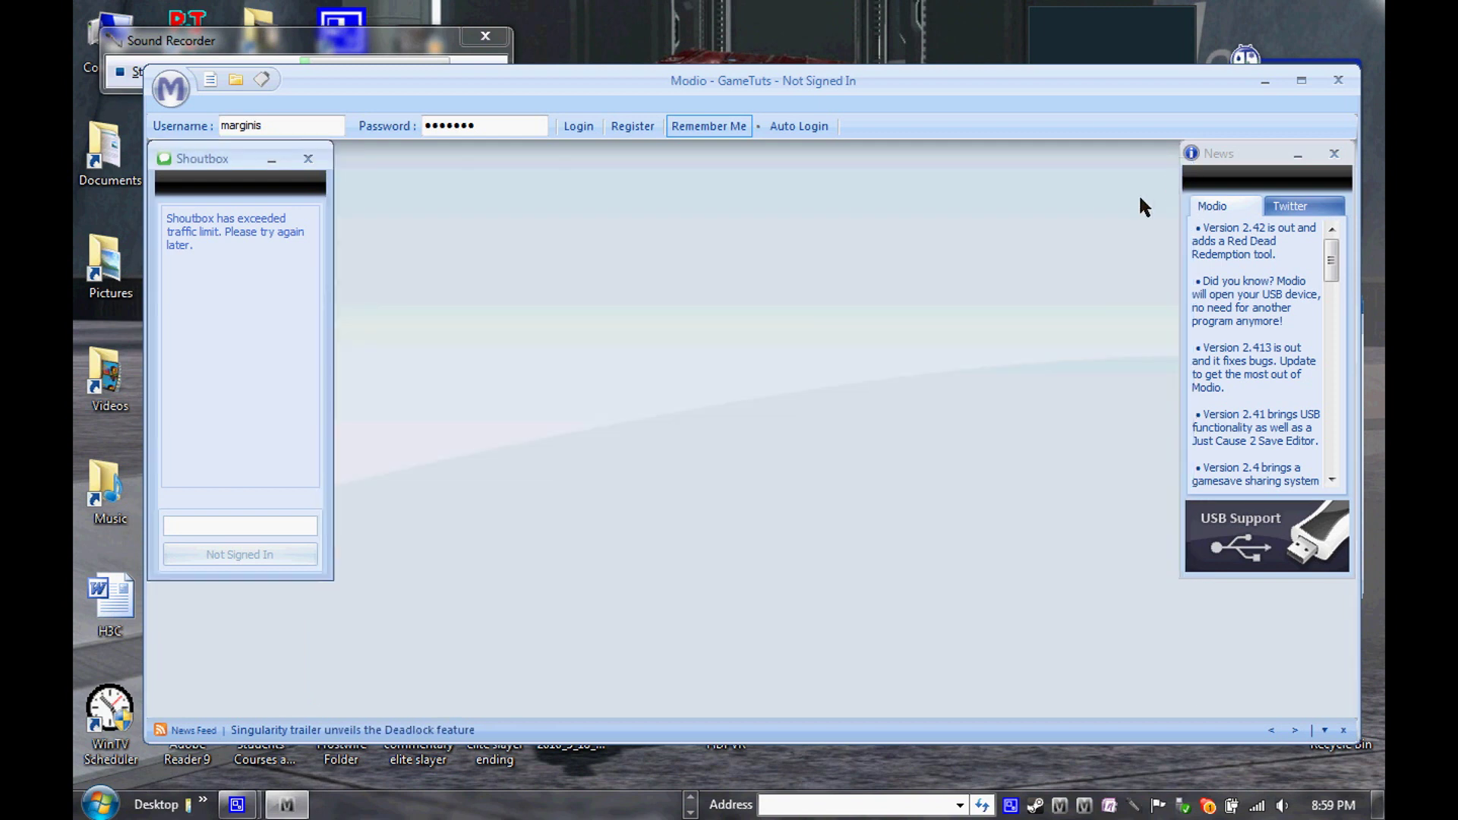
pyautogui.click(578, 128)
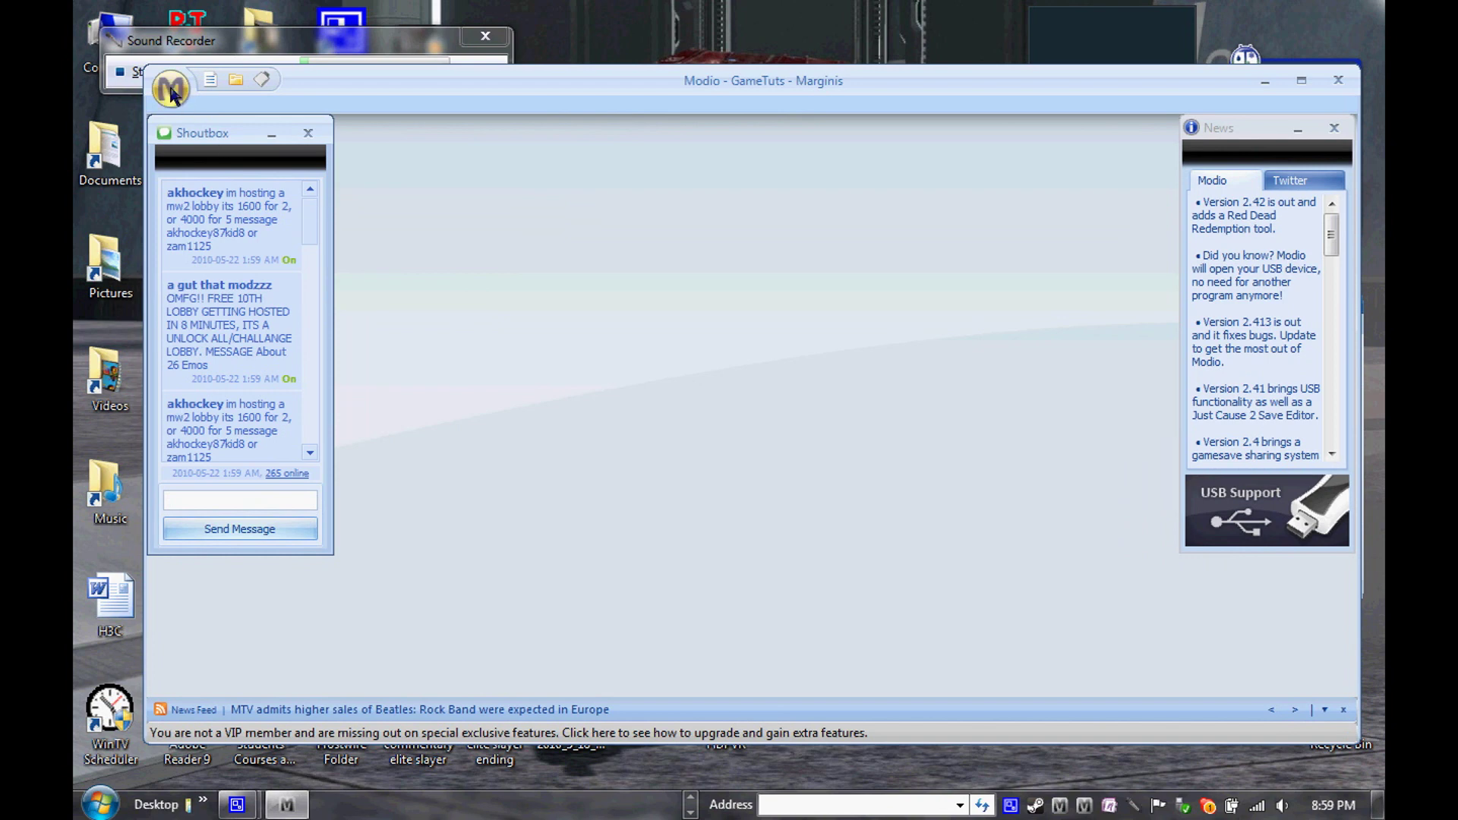
pyautogui.click(171, 89)
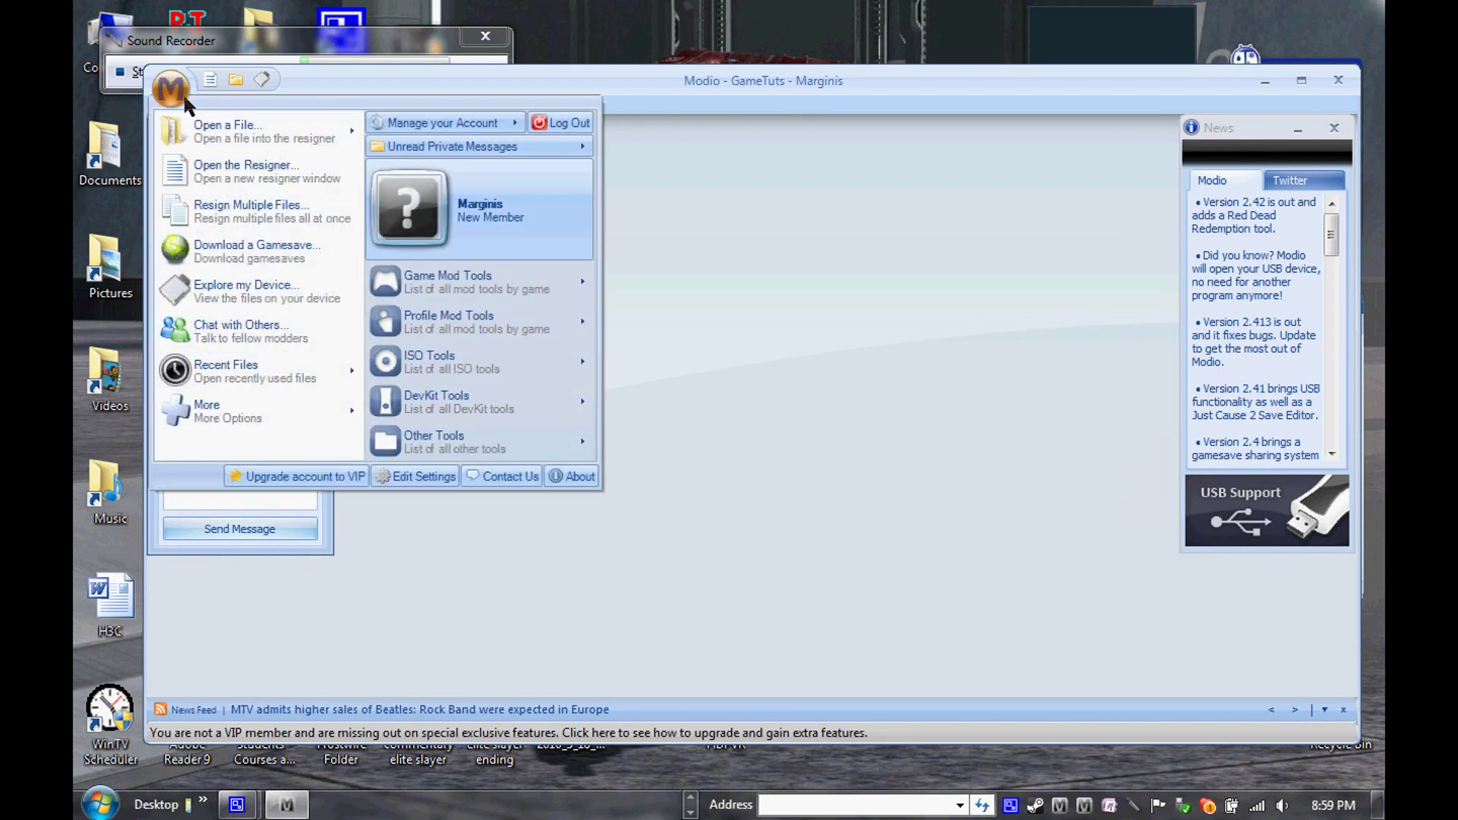
pyautogui.click(298, 259)
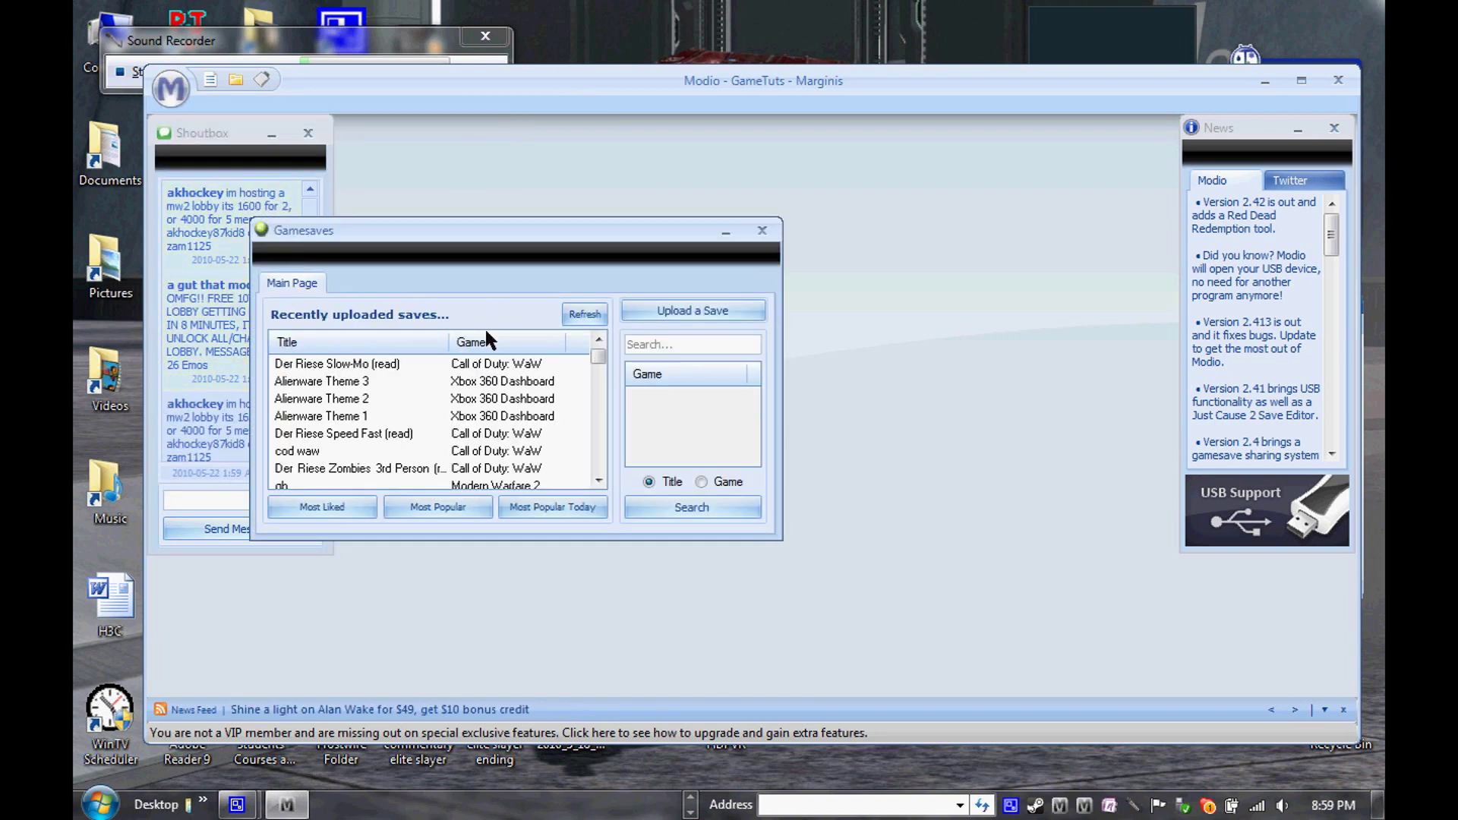
pyautogui.click(647, 342)
pyautogui.press('Return')
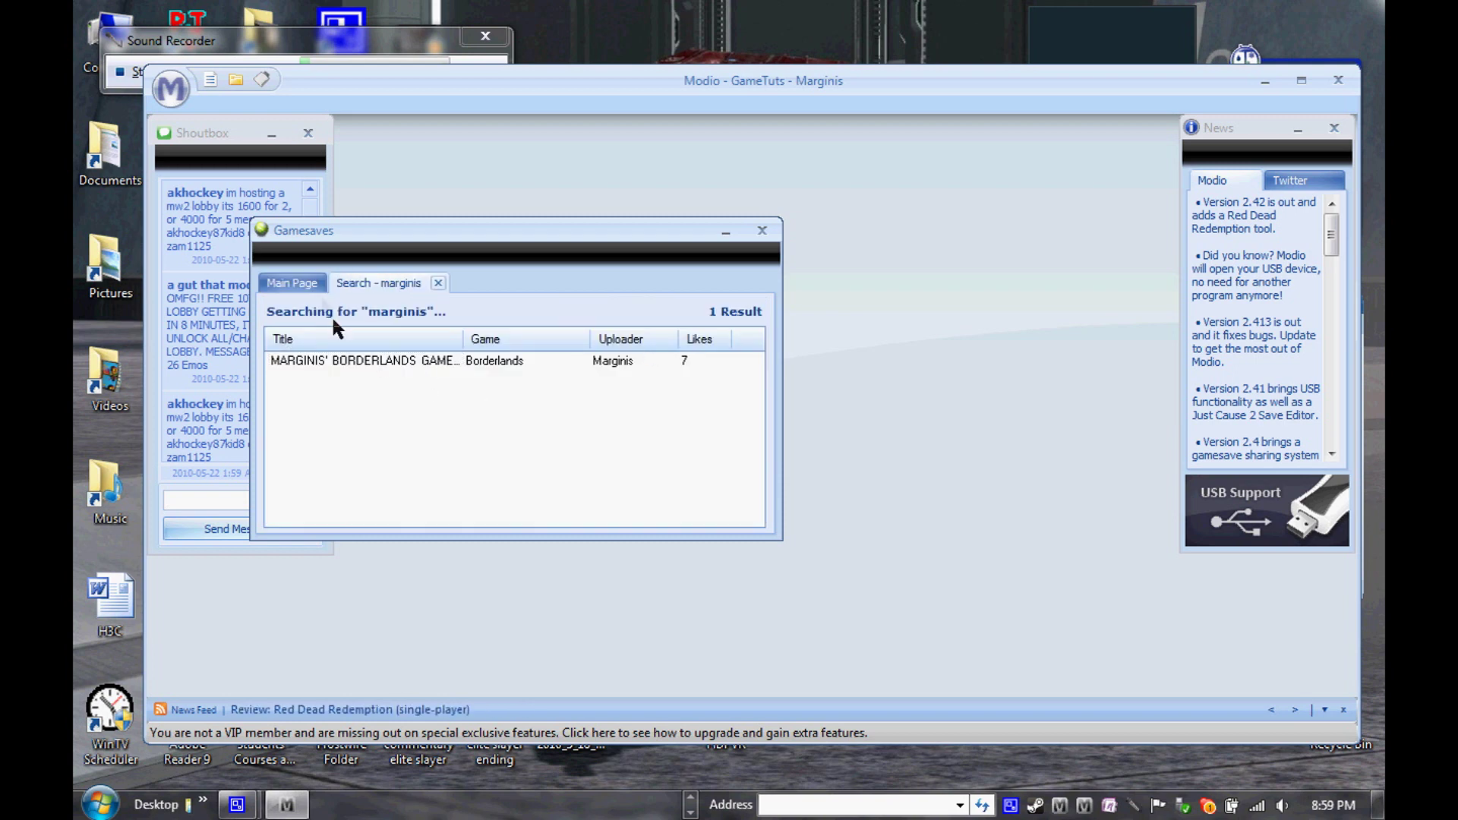
pyautogui.click(304, 282)
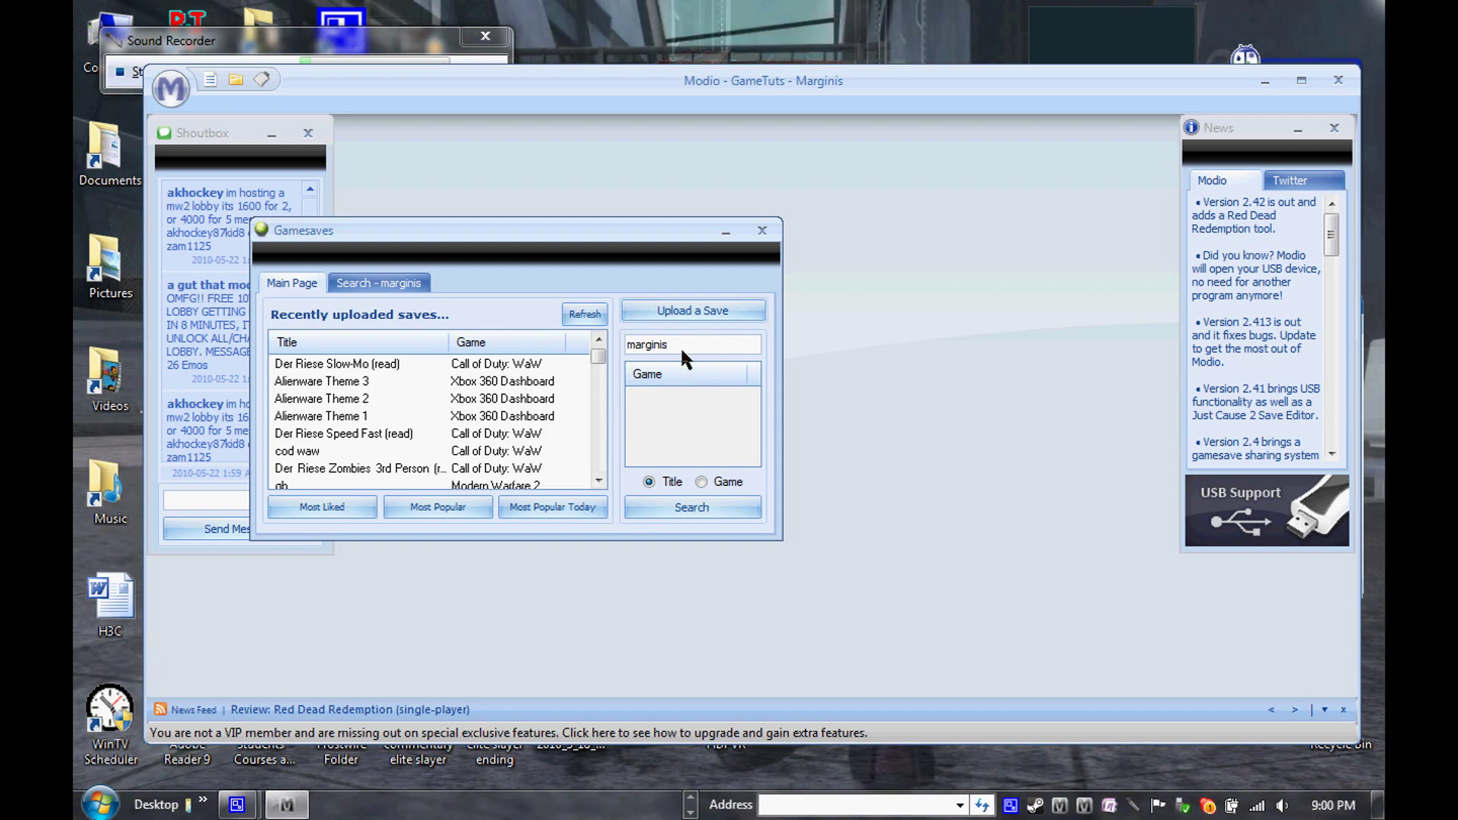
pyautogui.write('borderlands')
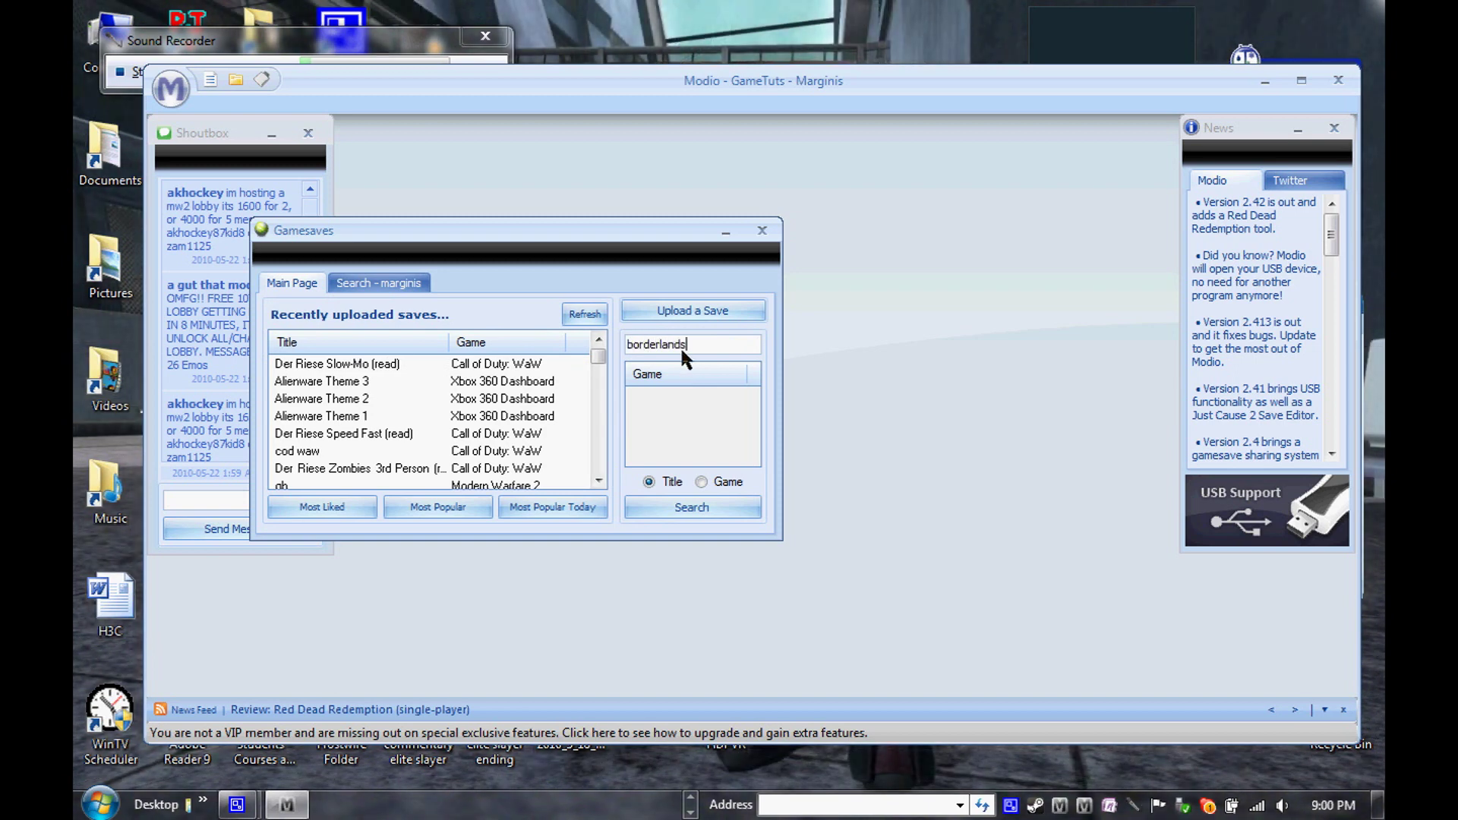
pyautogui.press('Return')
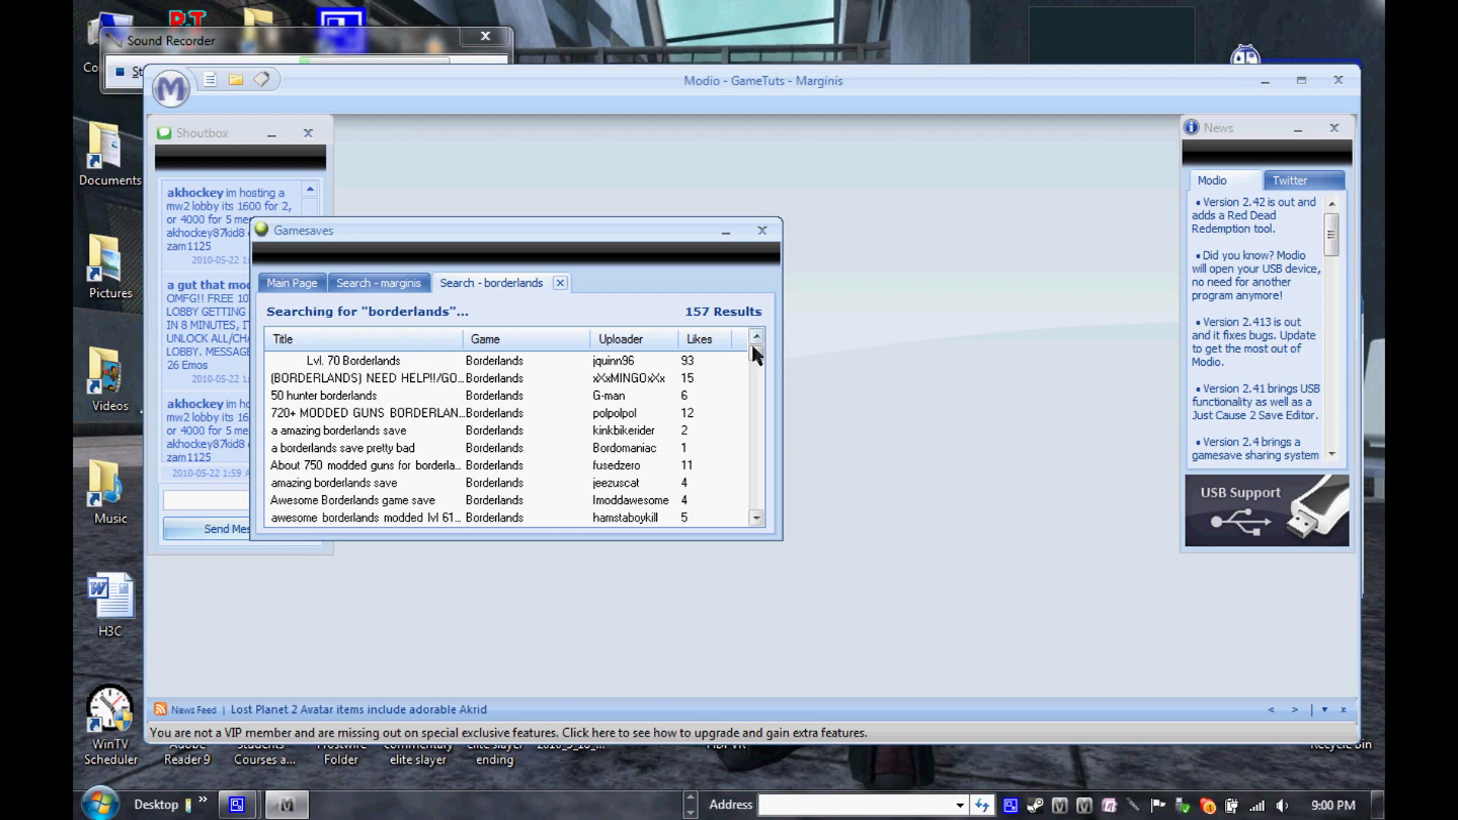
pyautogui.moveTo(757, 355)
pyautogui.mouseDown()
pyautogui.moveTo(755, 410)
pyautogui.moveTo(762, 339)
pyautogui.mouseUp()
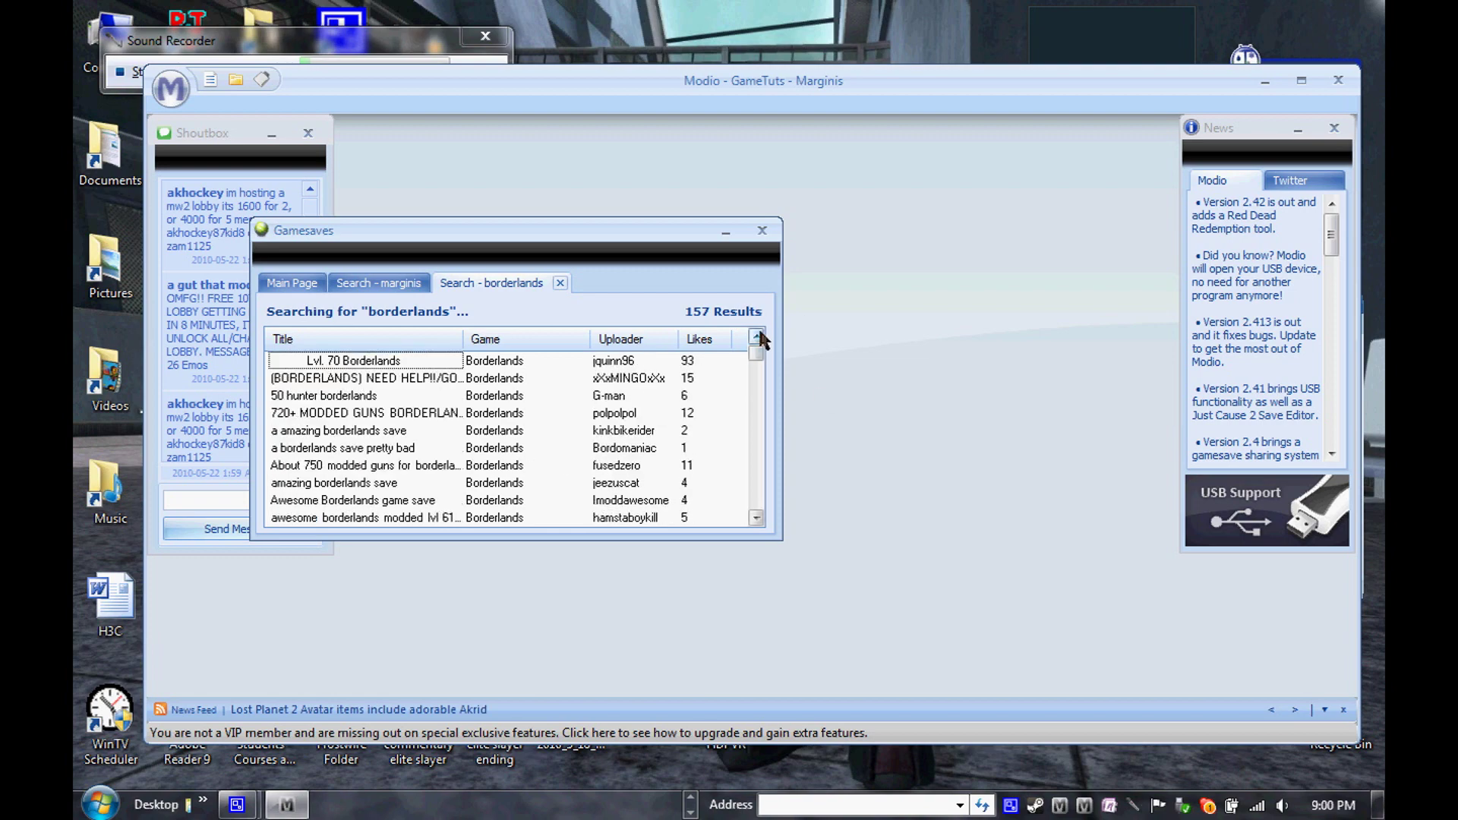
pyautogui.click(559, 283)
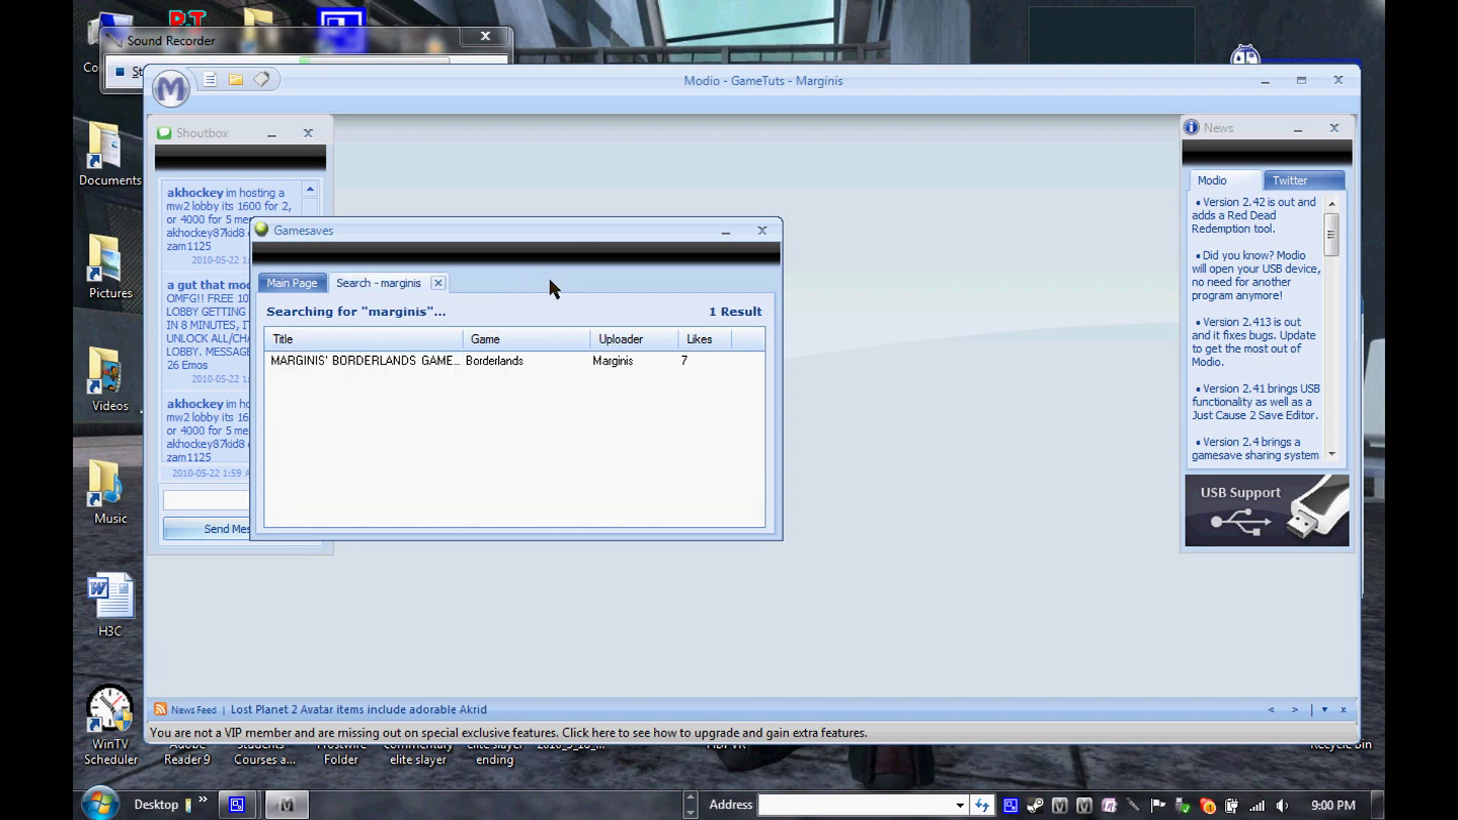
pyautogui.click(396, 362)
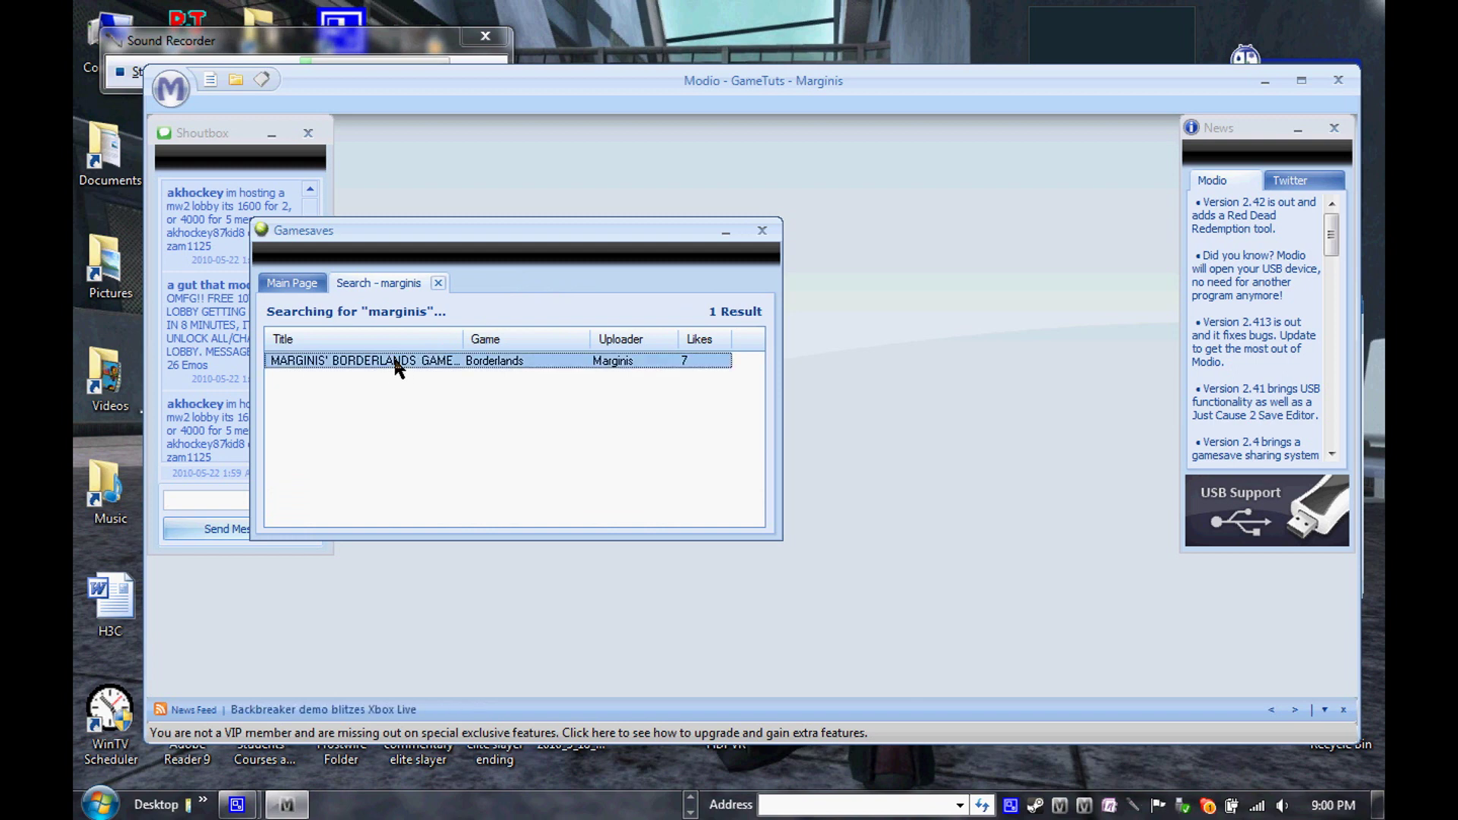
pyautogui.doubleClick(395, 362)
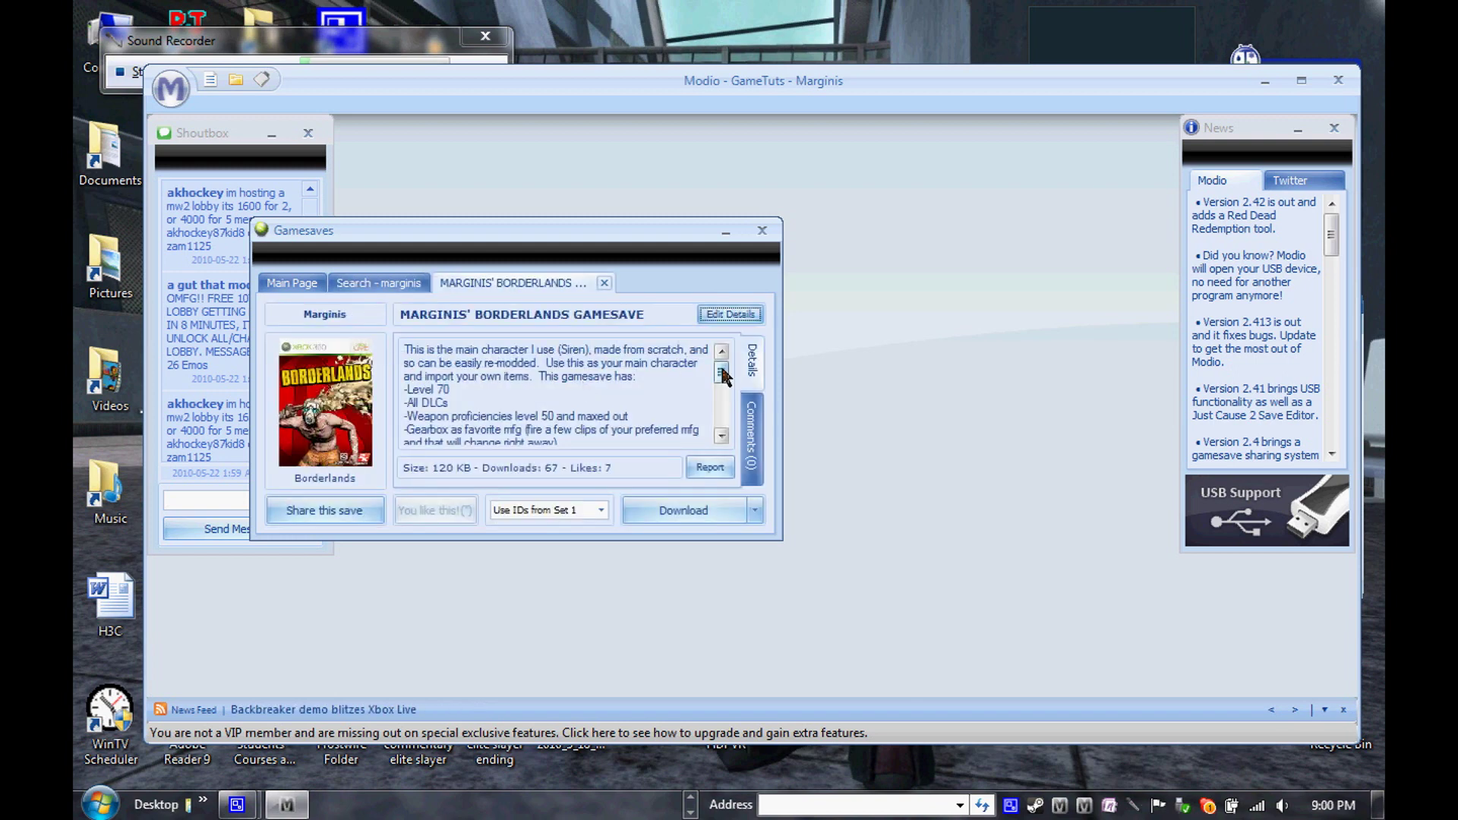
# Scroll the Borderlands gamesave description, start a download, then cancel the Save As dialog
pyautogui.moveTo(722, 374)
pyautogui.mouseDown()
pyautogui.moveTo(721, 427)
pyautogui.moveTo(721, 364)
pyautogui.moveTo(722, 396)
pyautogui.mouseUp()
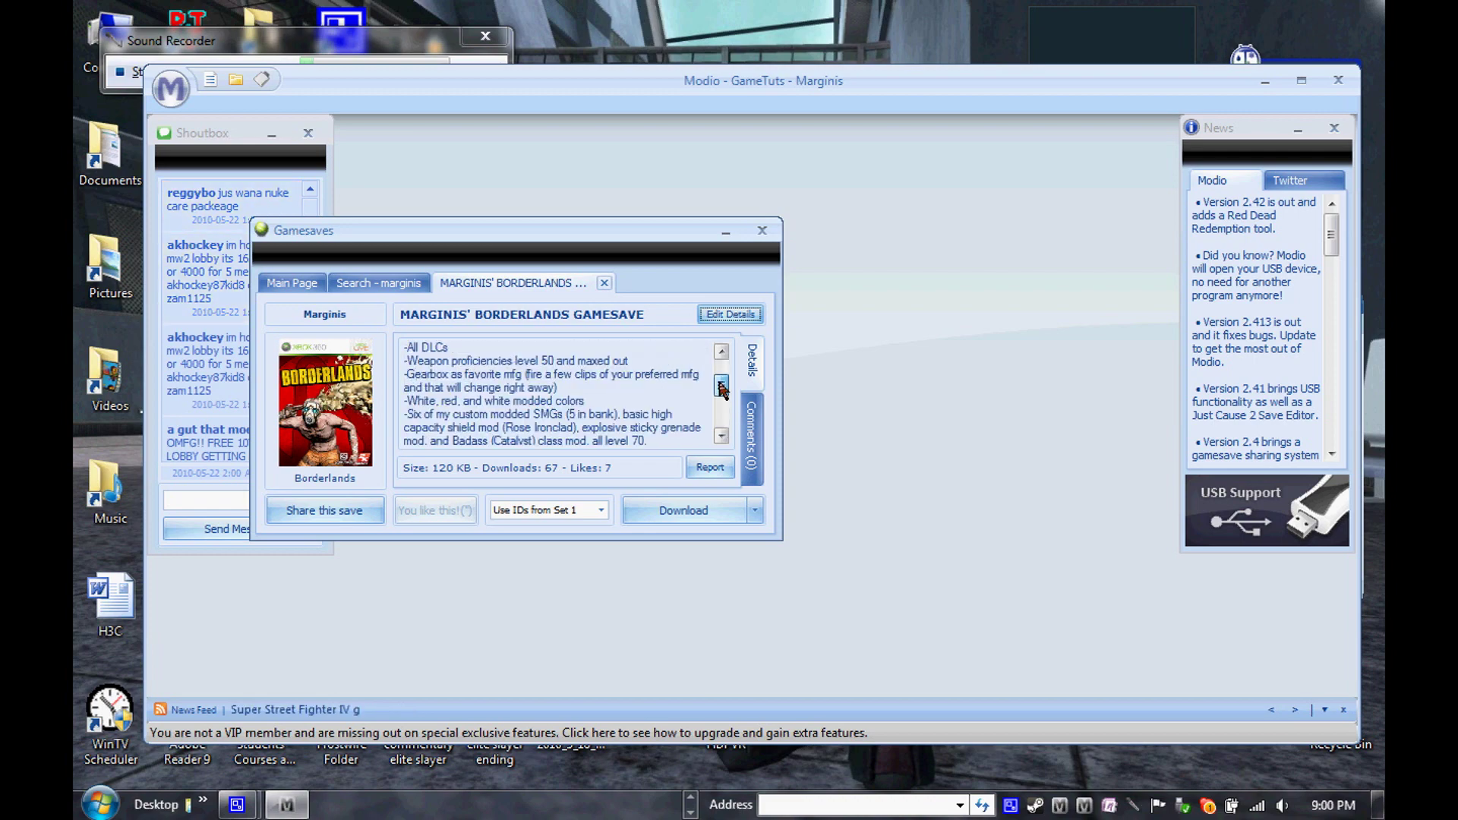
pyautogui.click(685, 511)
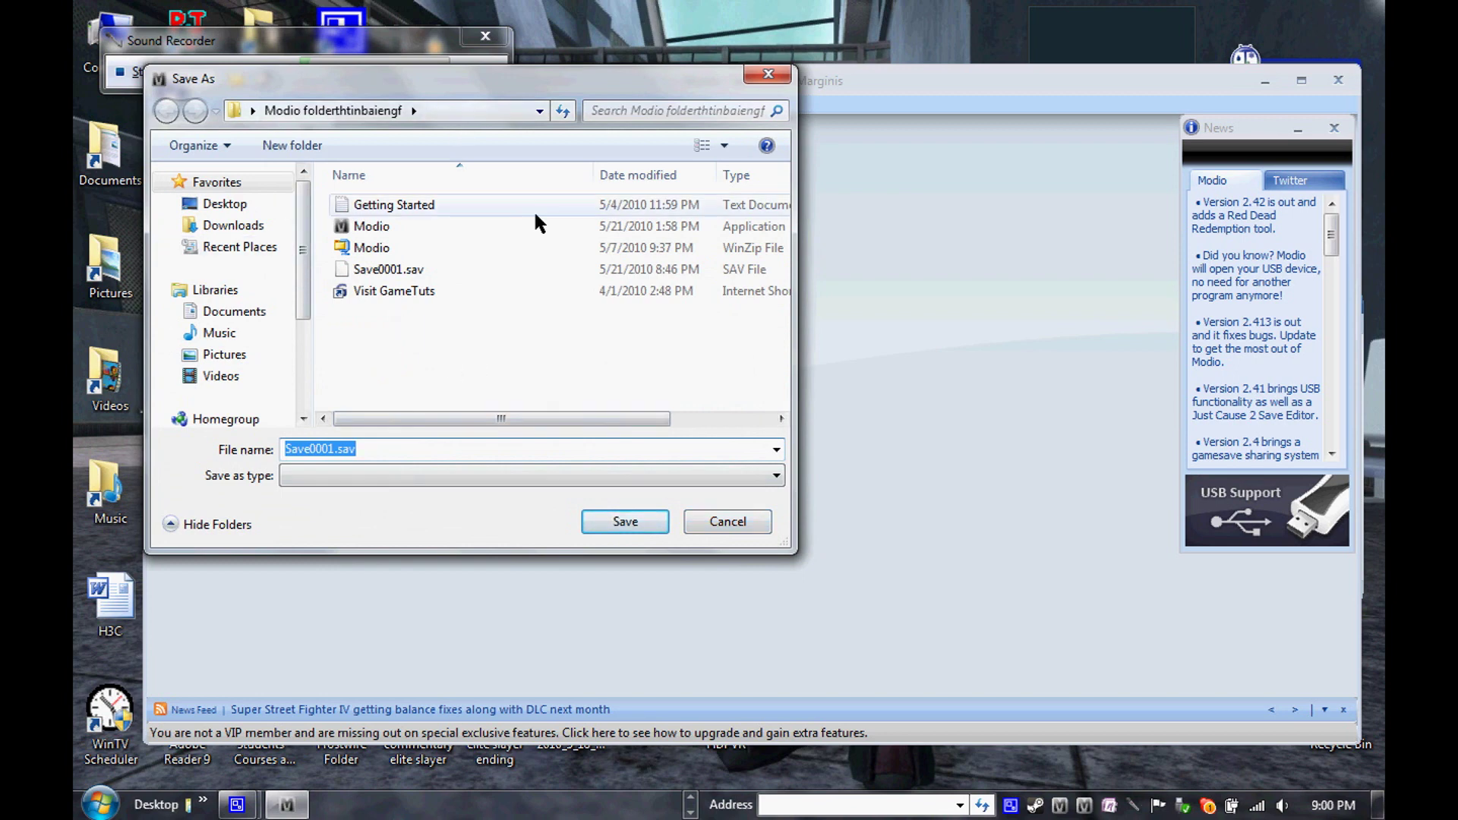
pyautogui.click(322, 451)
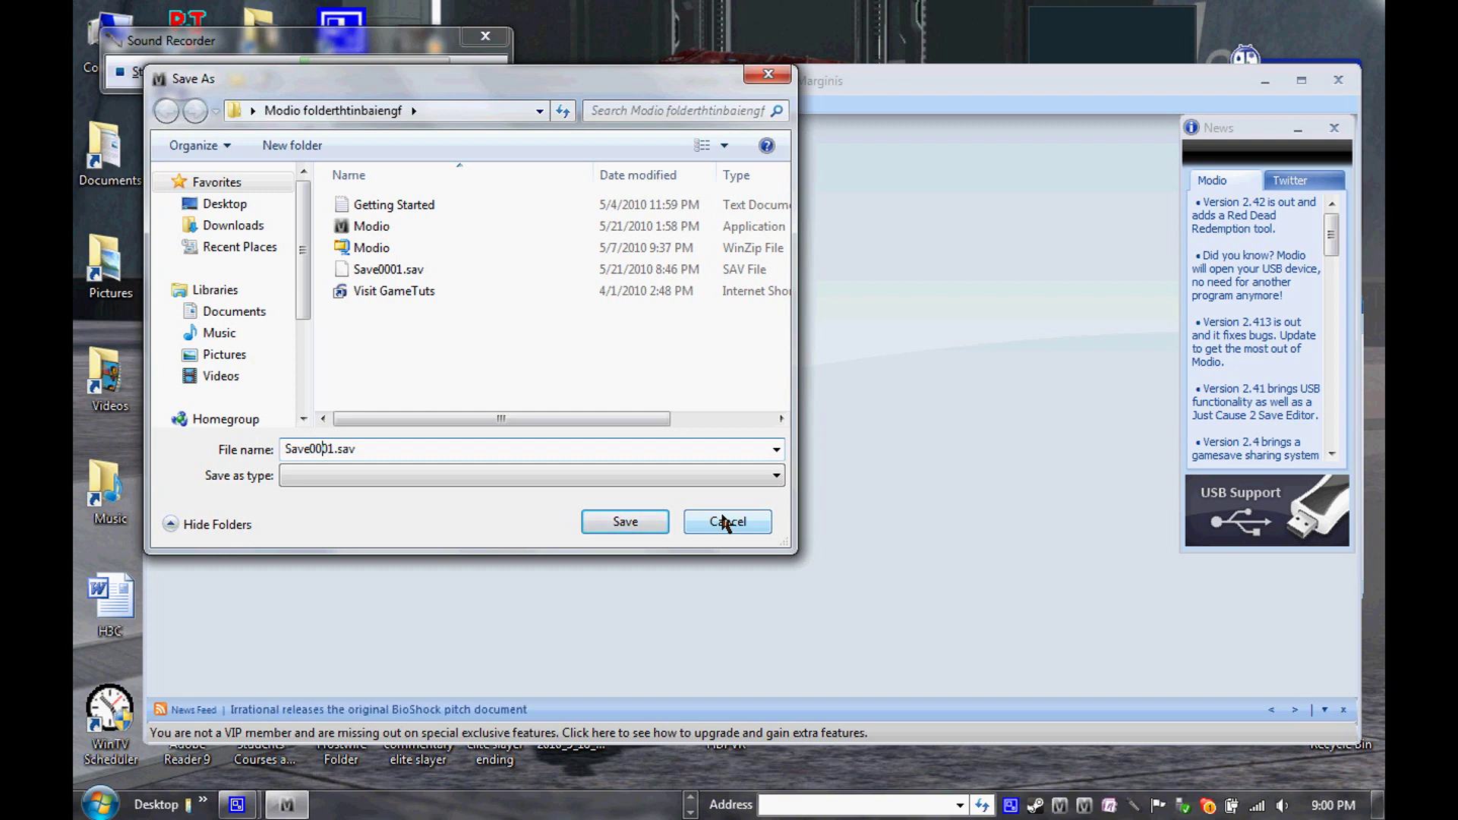
pyautogui.click(724, 523)
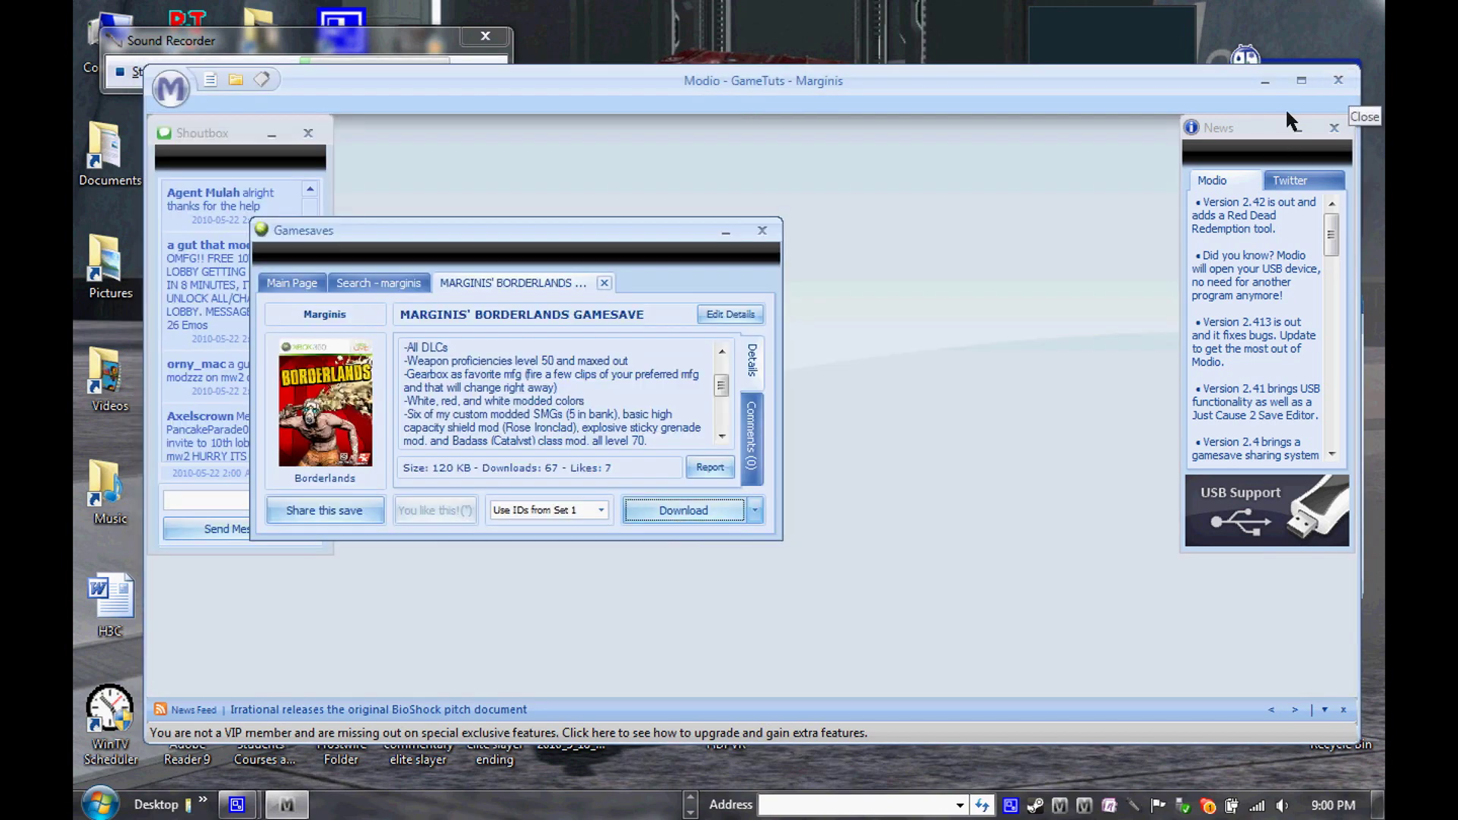
# Confirm Save0001.sav is in the desktop Modio folder, then bring Modio back into view
pyautogui.moveTo(676, 79); pyautogui.dragTo(741, 759)
pyautogui.doubleClick(579, 505)
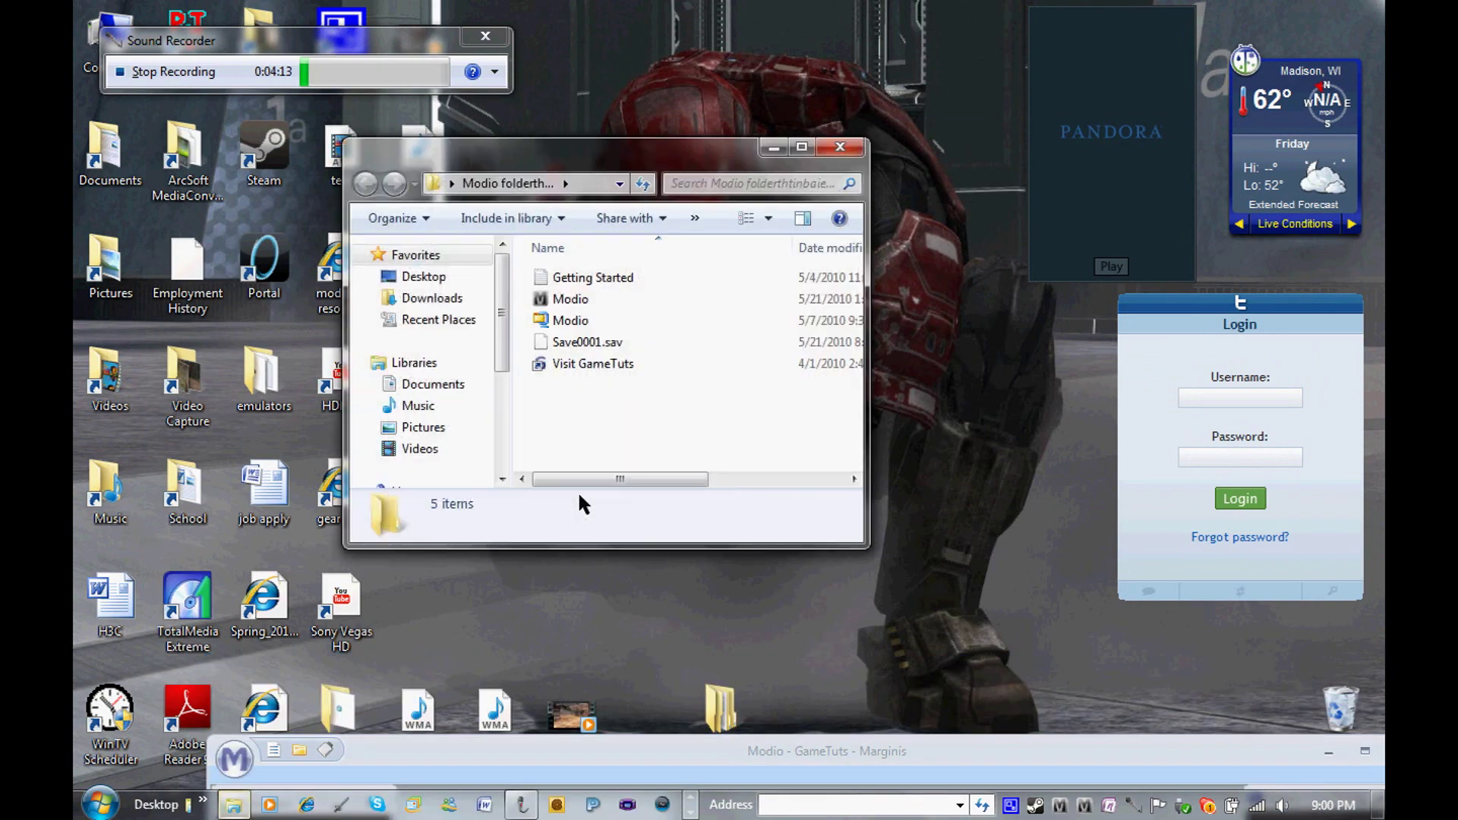
pyautogui.click(576, 344)
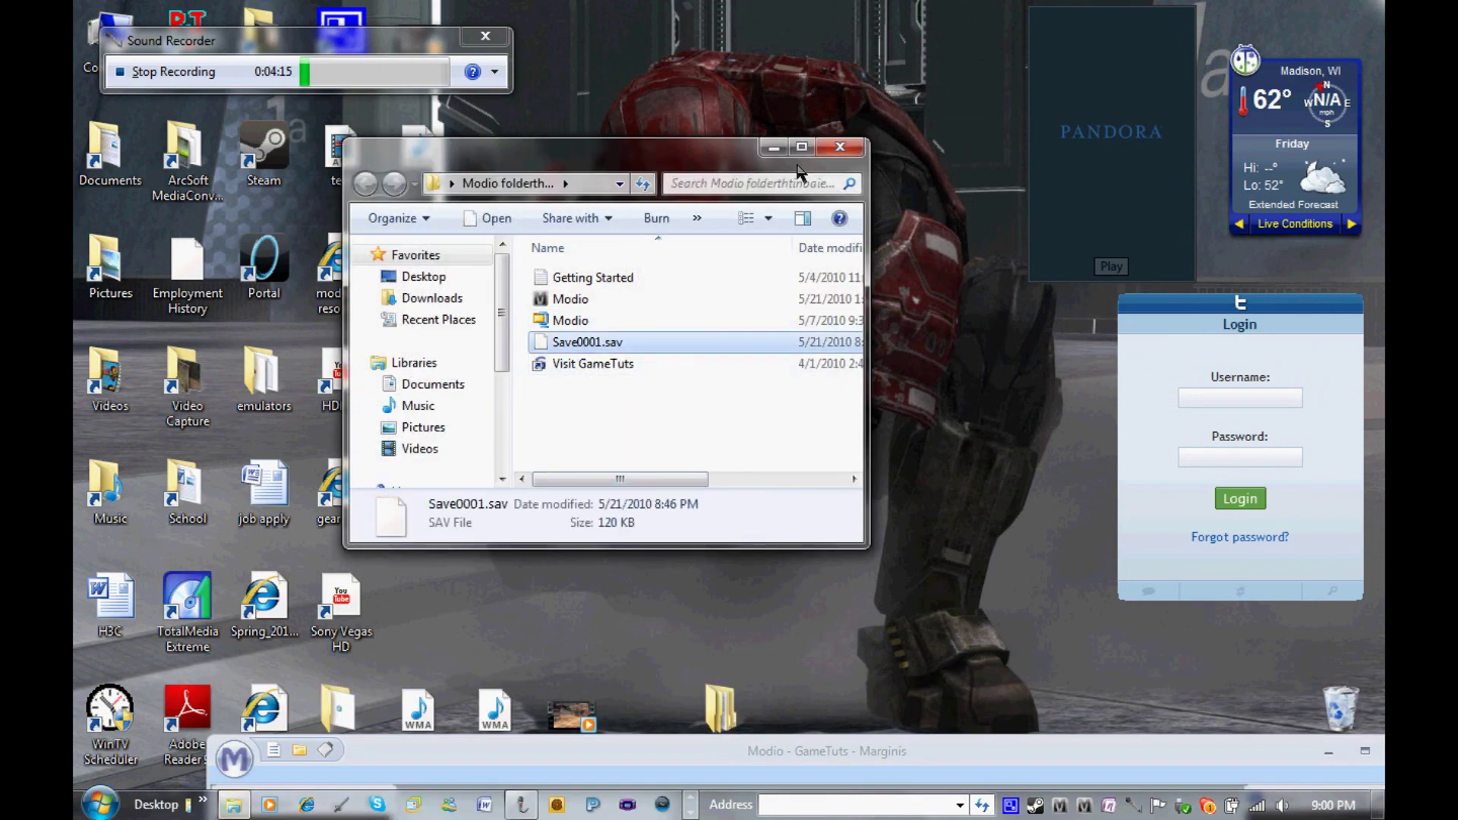
pyautogui.click(840, 147)
pyautogui.moveTo(849, 740); pyautogui.dragTo(688, 342)
pyautogui.moveTo(646, 74); pyautogui.dragTo(755, 88)
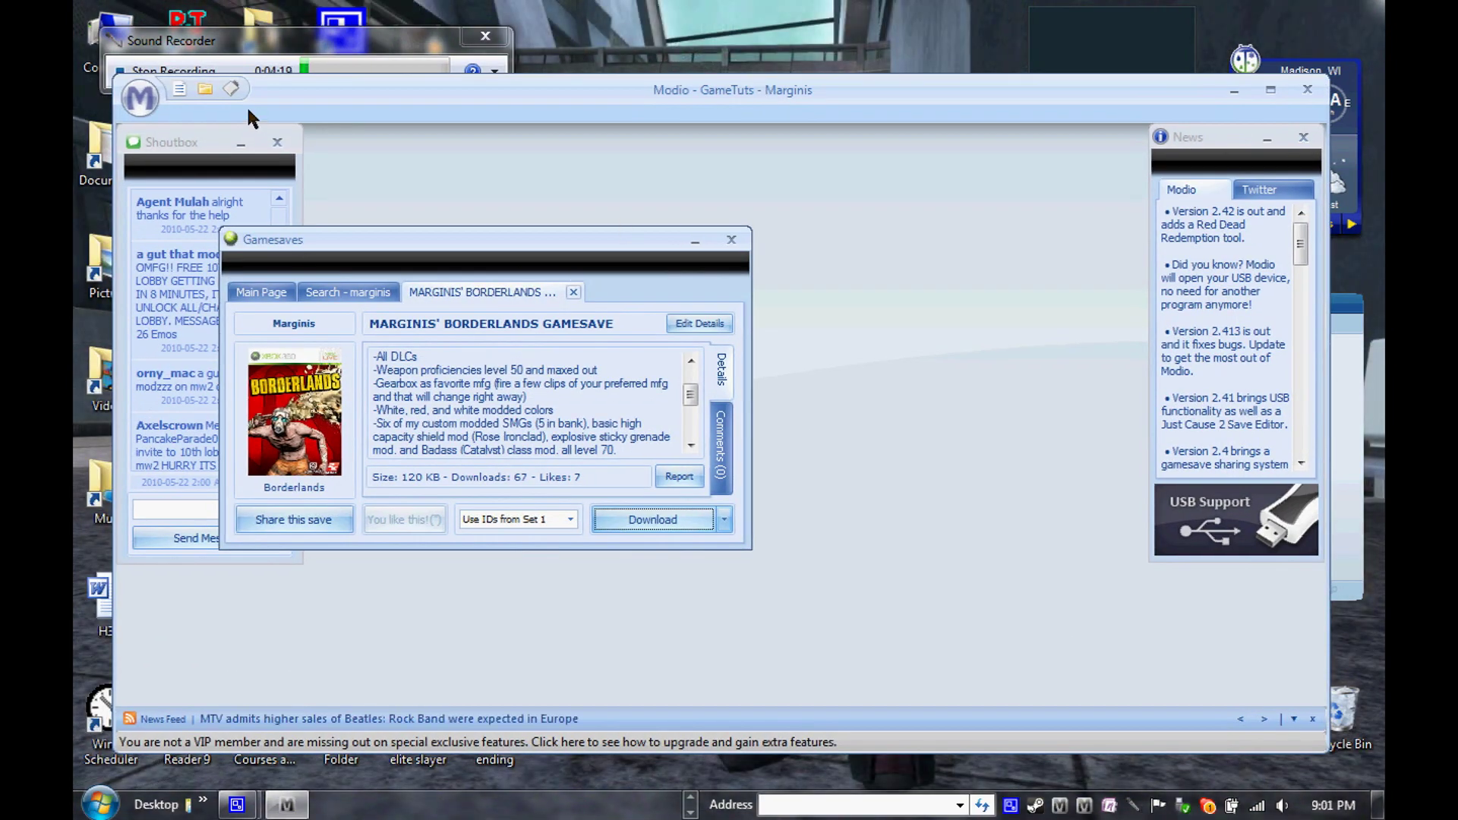
# Load Save0001.sav into a new resigner window and rehash and resign it
pyautogui.click(139, 100)
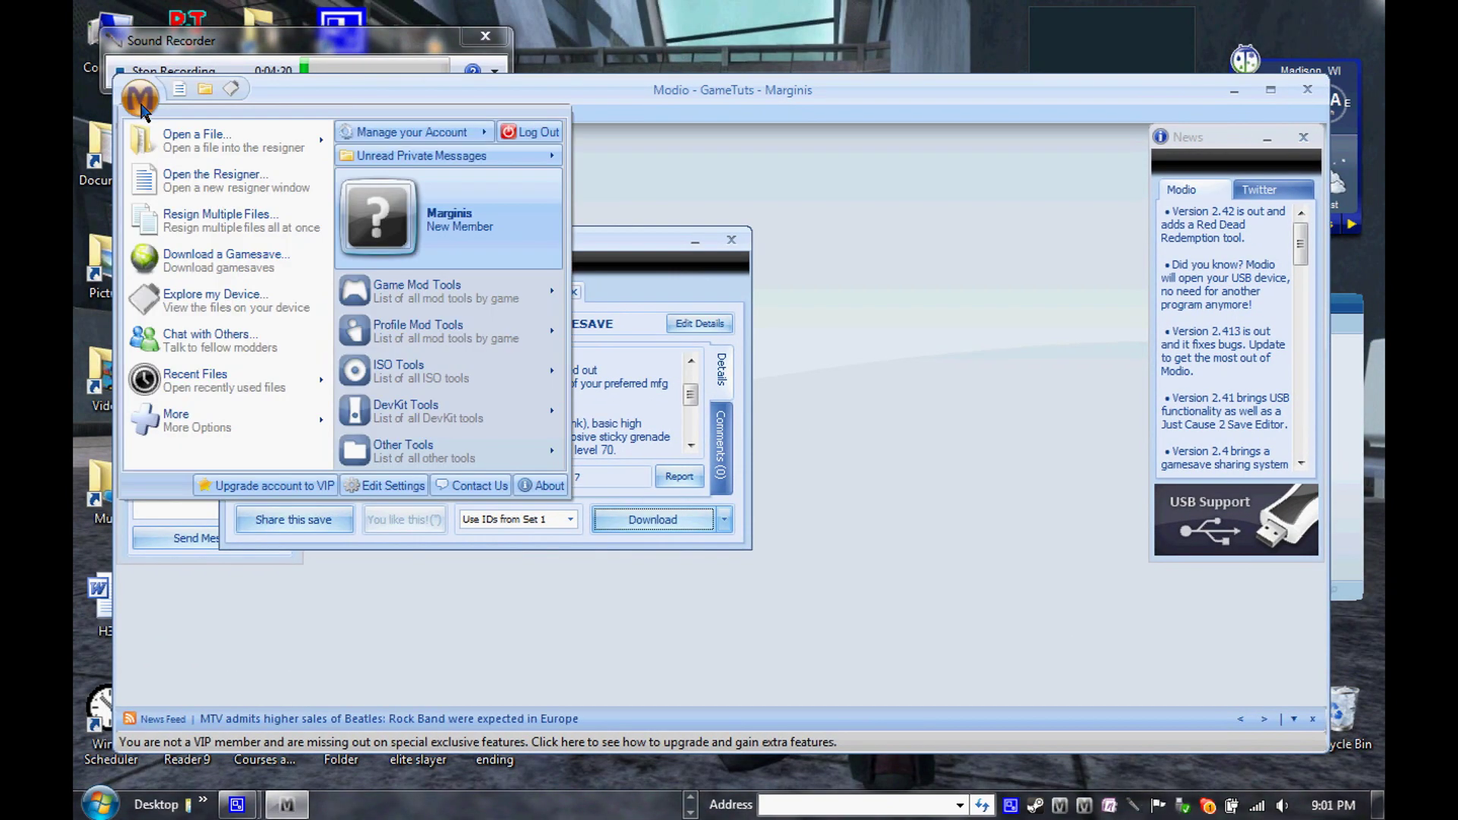
pyautogui.click(201, 180)
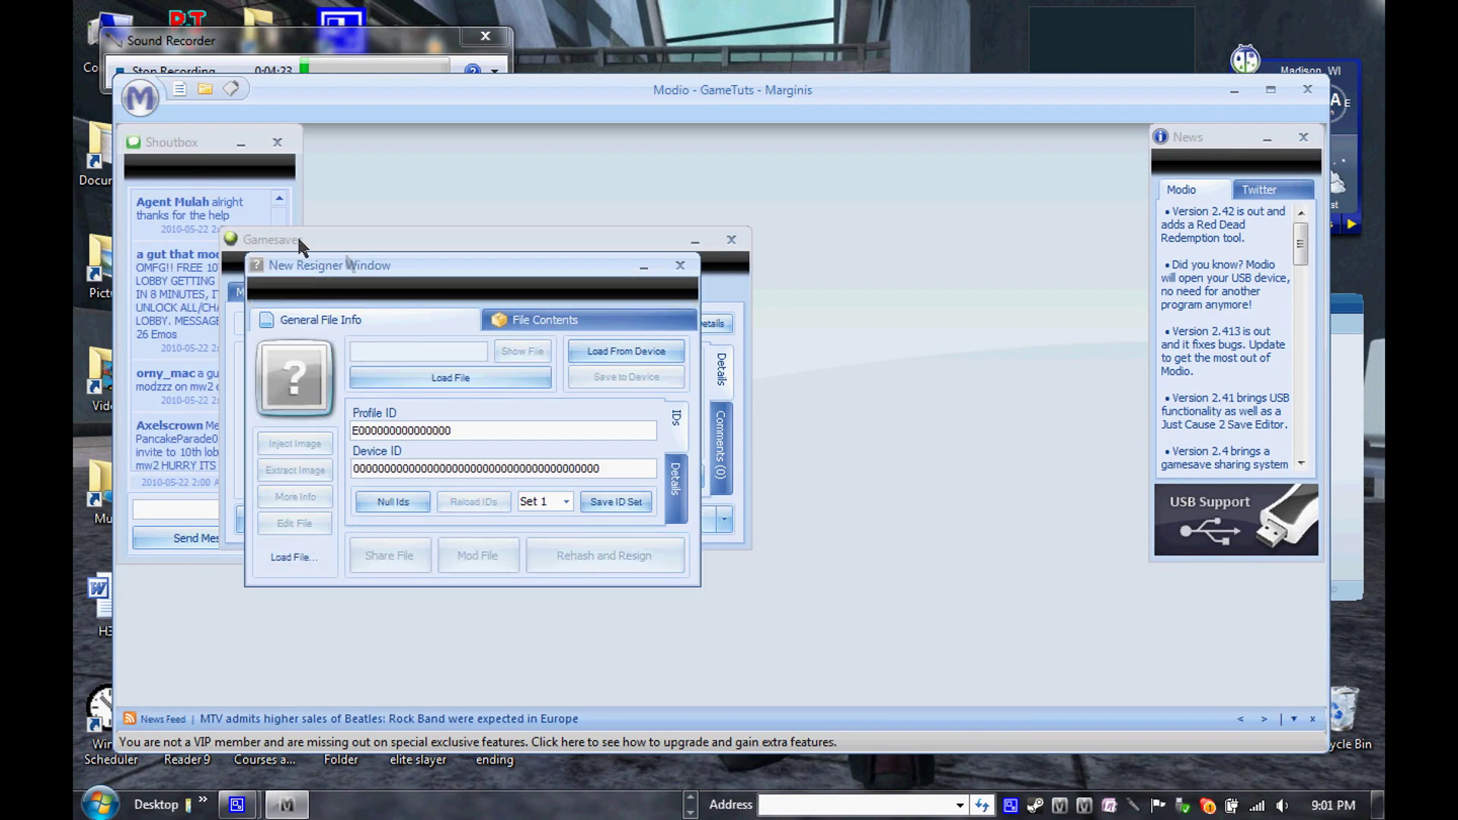
pyautogui.click(400, 378)
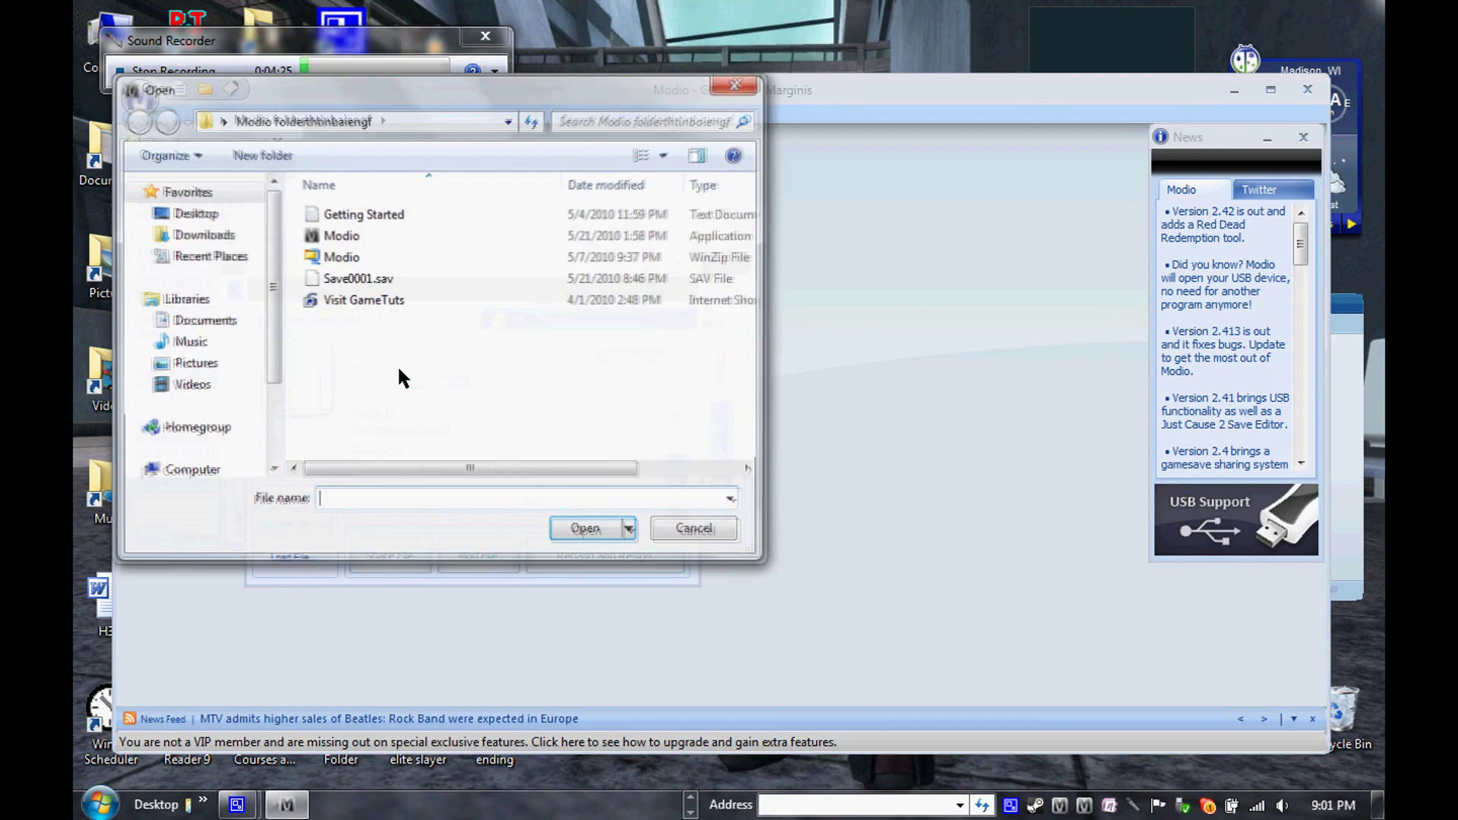
pyautogui.doubleClick(363, 278)
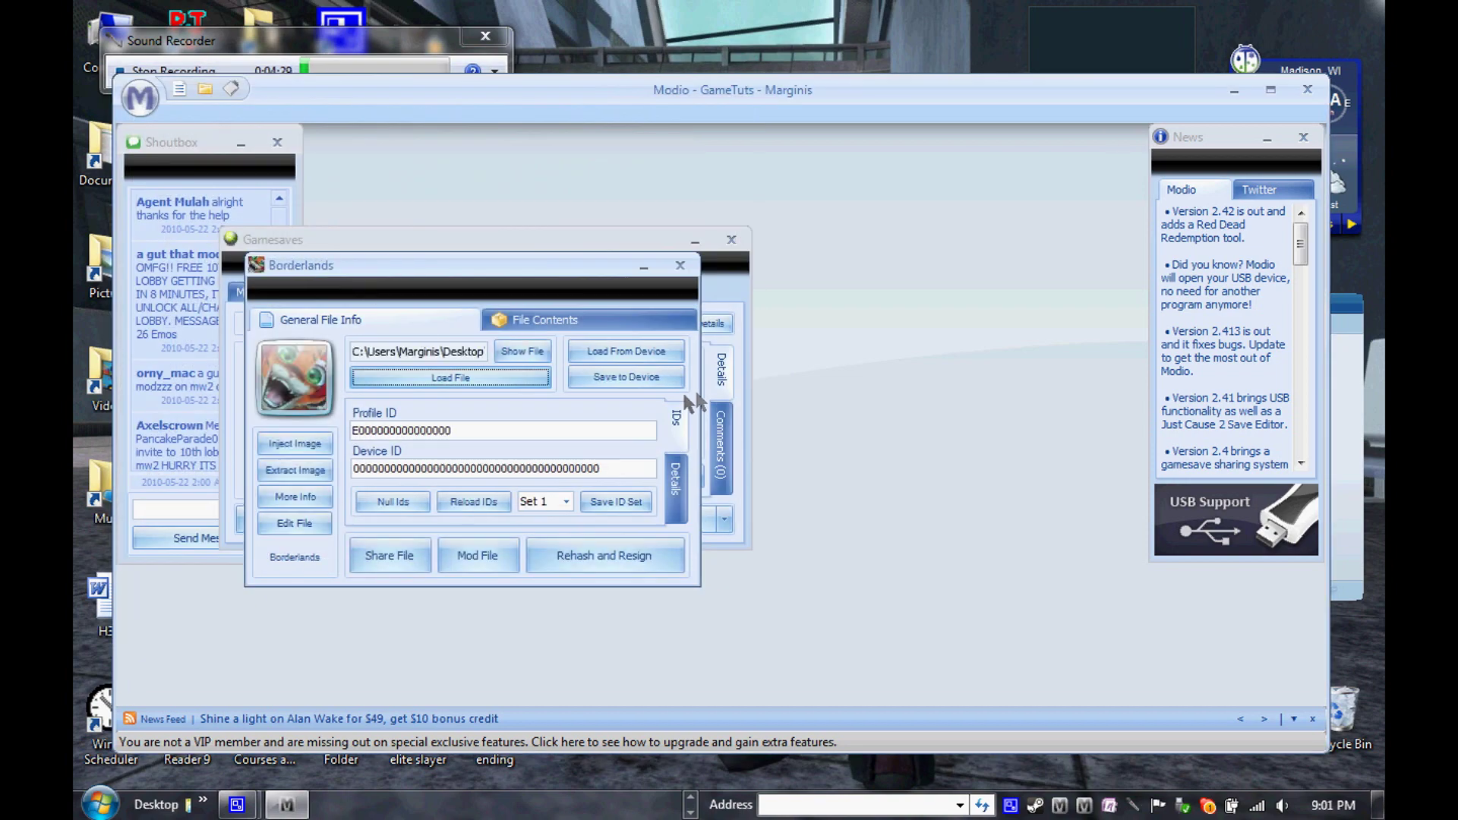
pyautogui.click(593, 553)
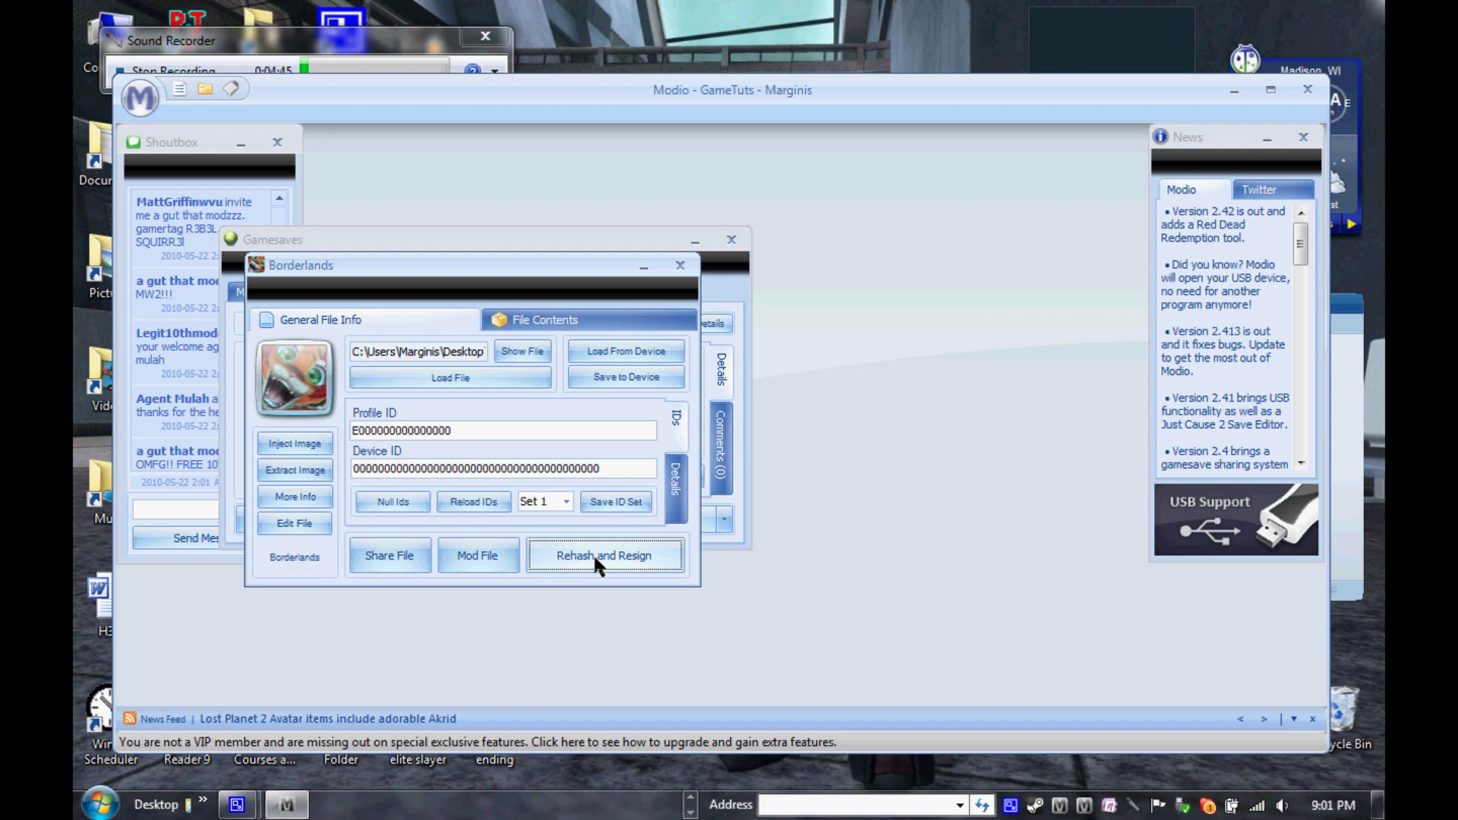
# Rehash and resign Save0001.sav again, save it to the flash drive profile, then close Modio
pyautogui.click(600, 556)
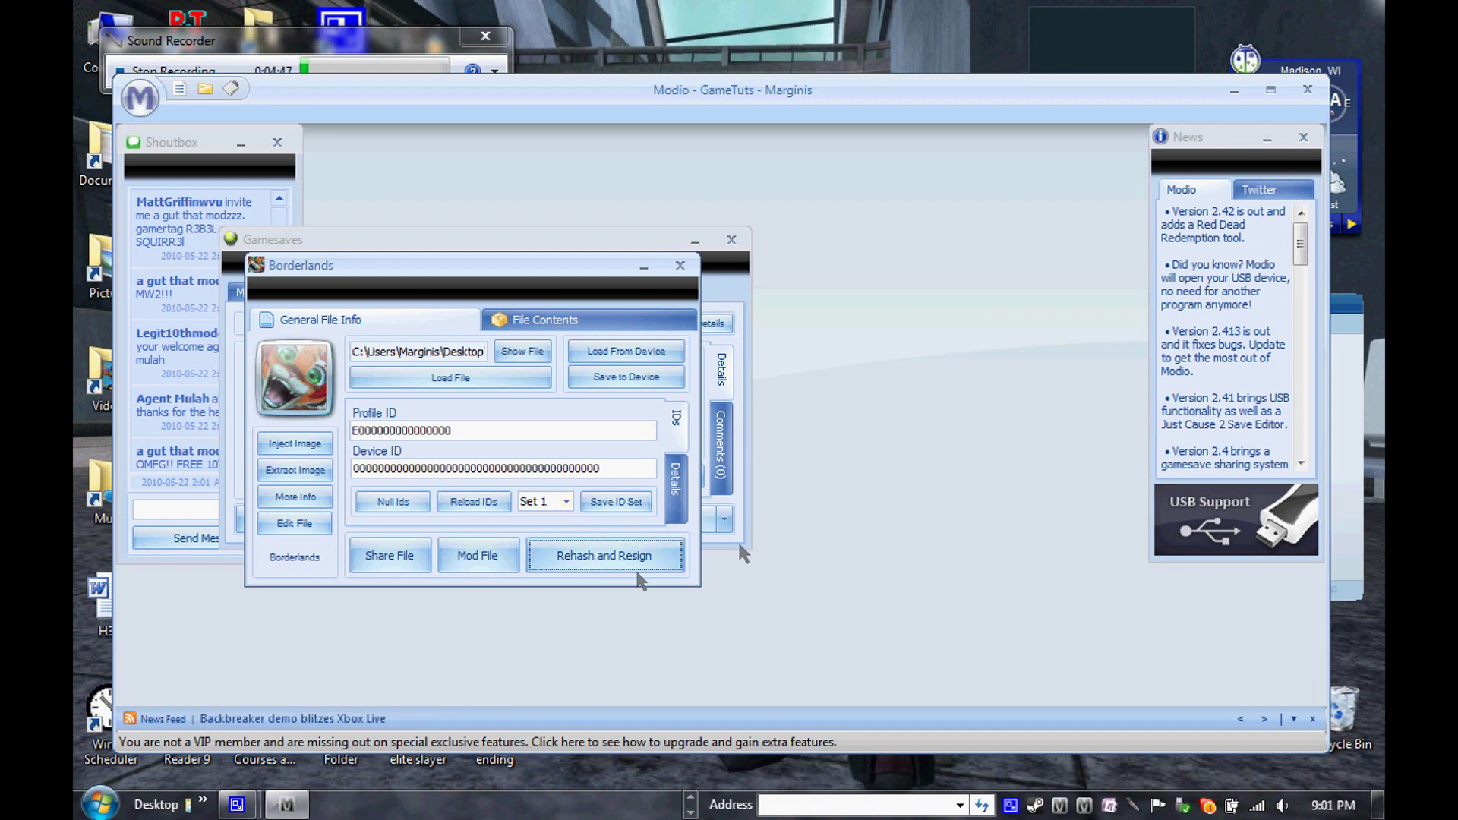
pyautogui.click(615, 566)
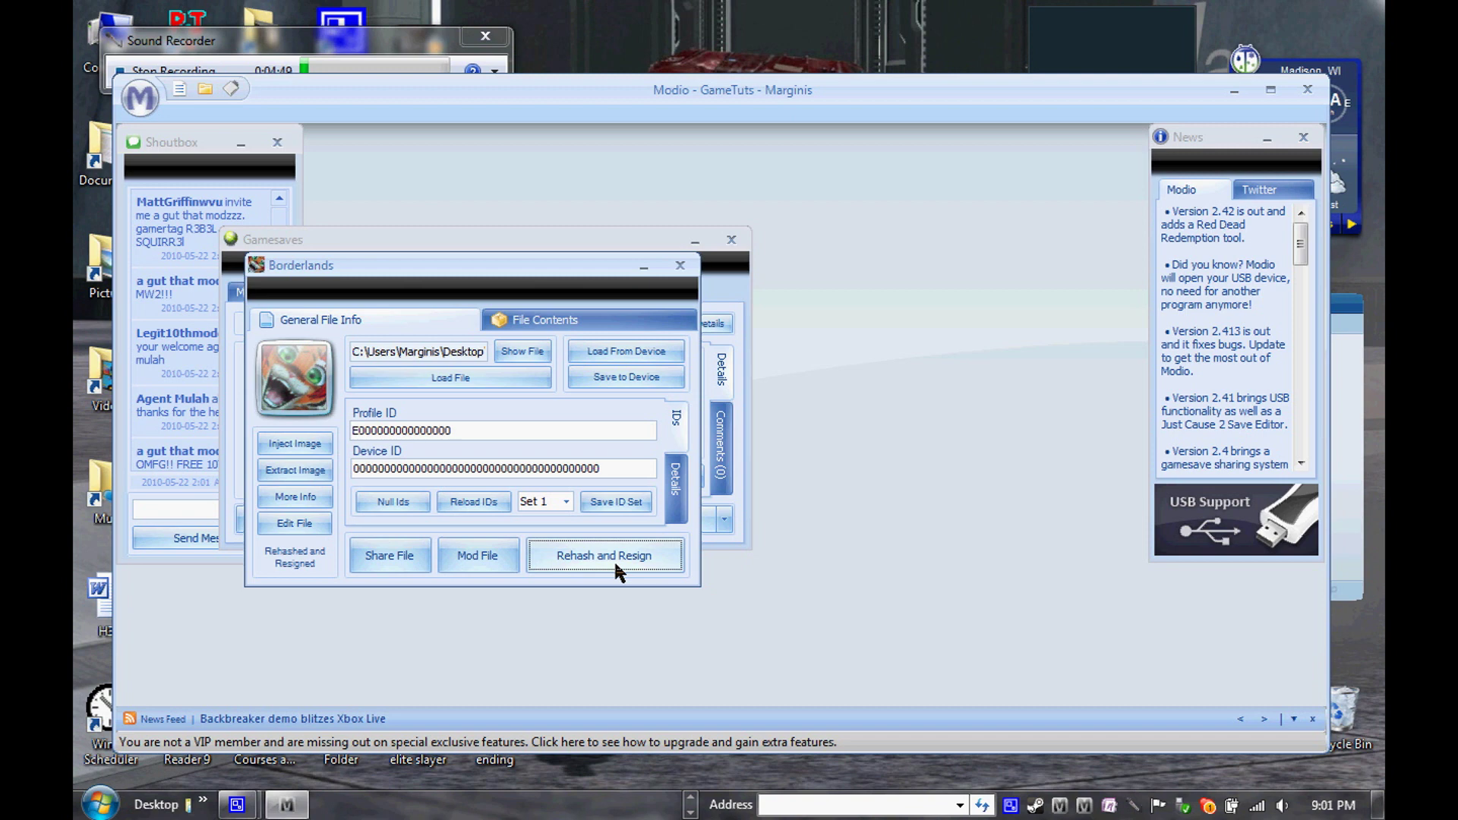
pyautogui.click(622, 377)
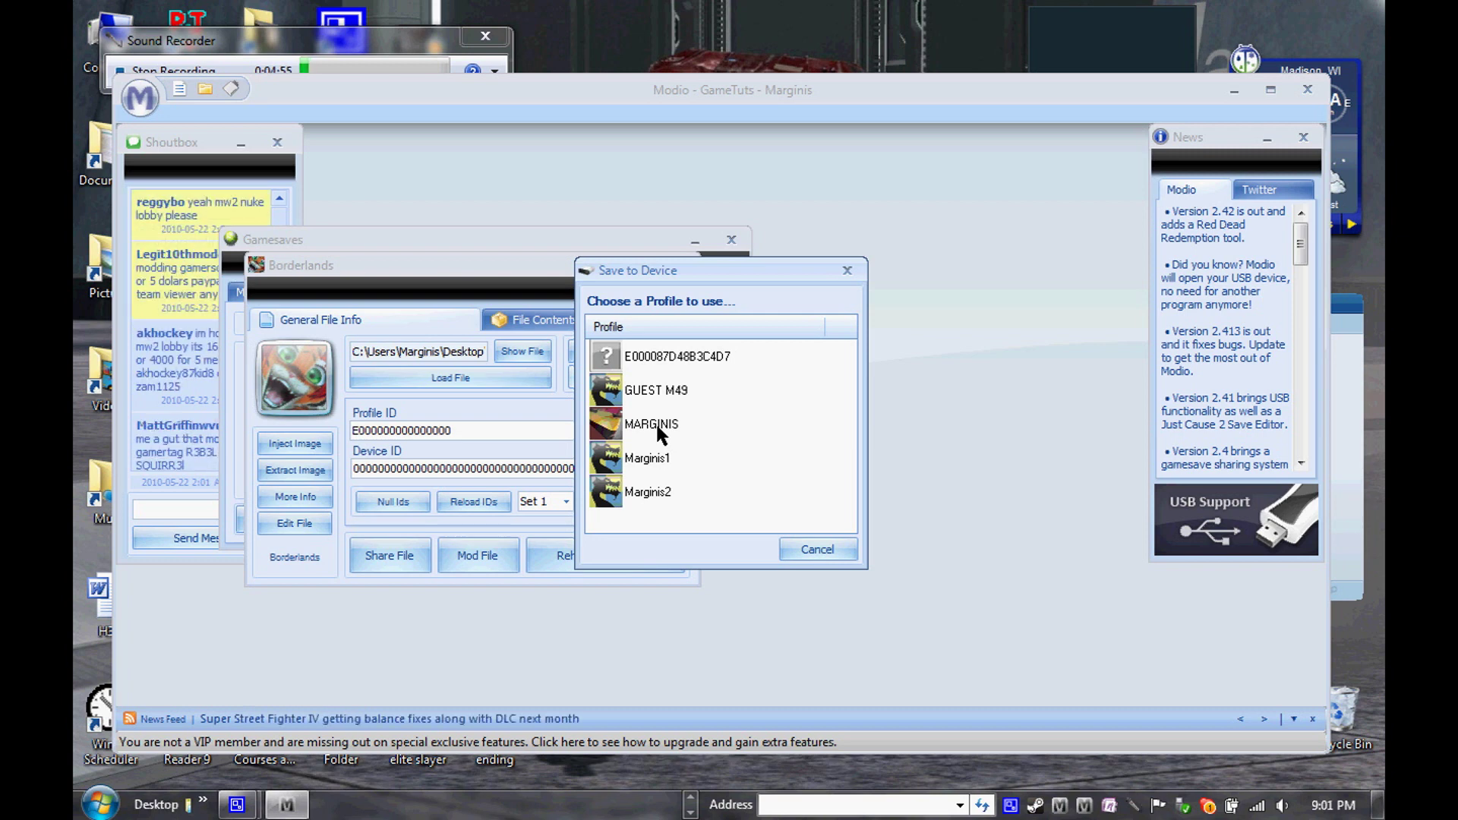
pyautogui.doubleClick(656, 425)
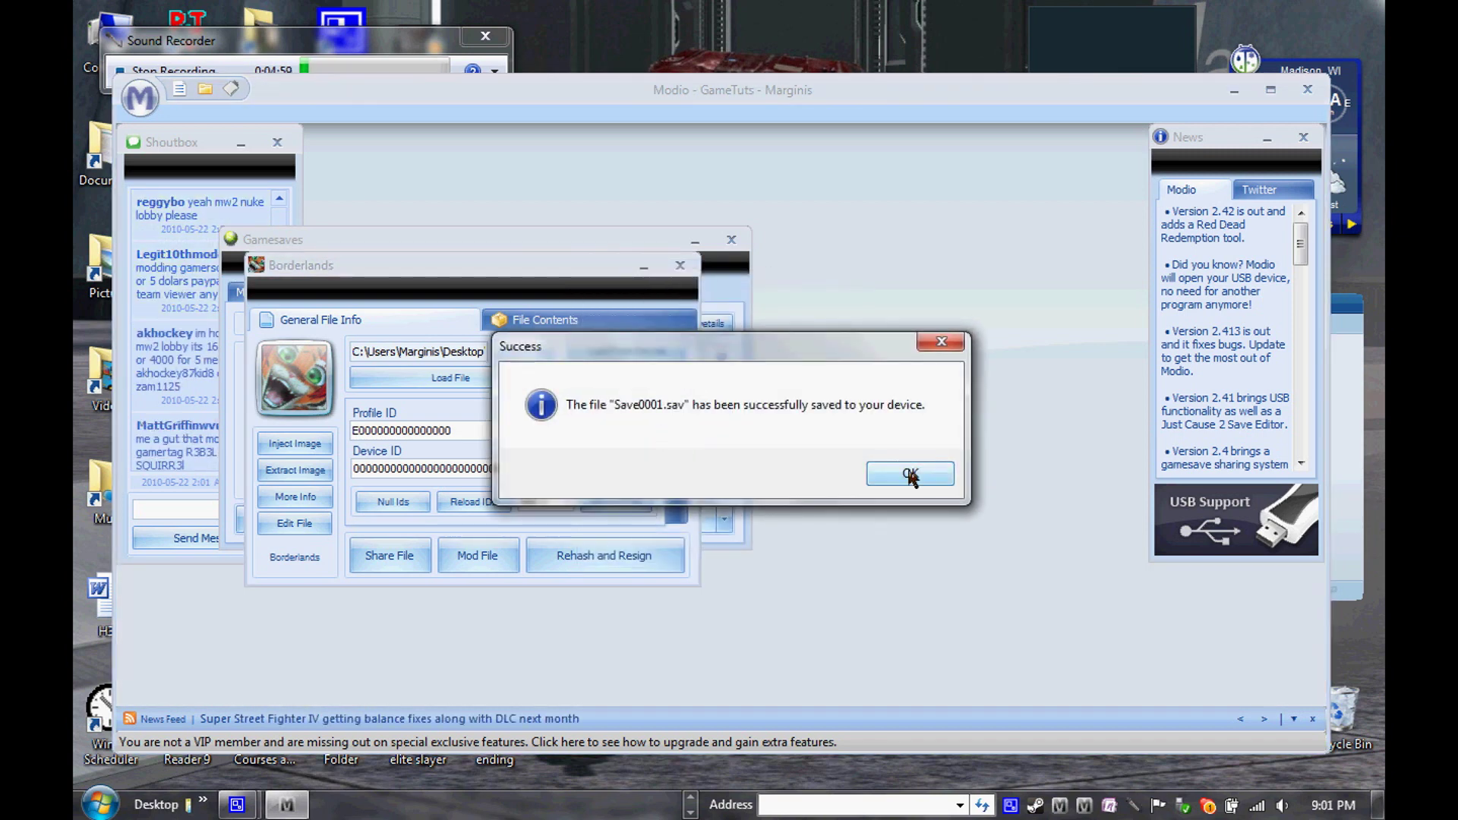
pyautogui.click(910, 476)
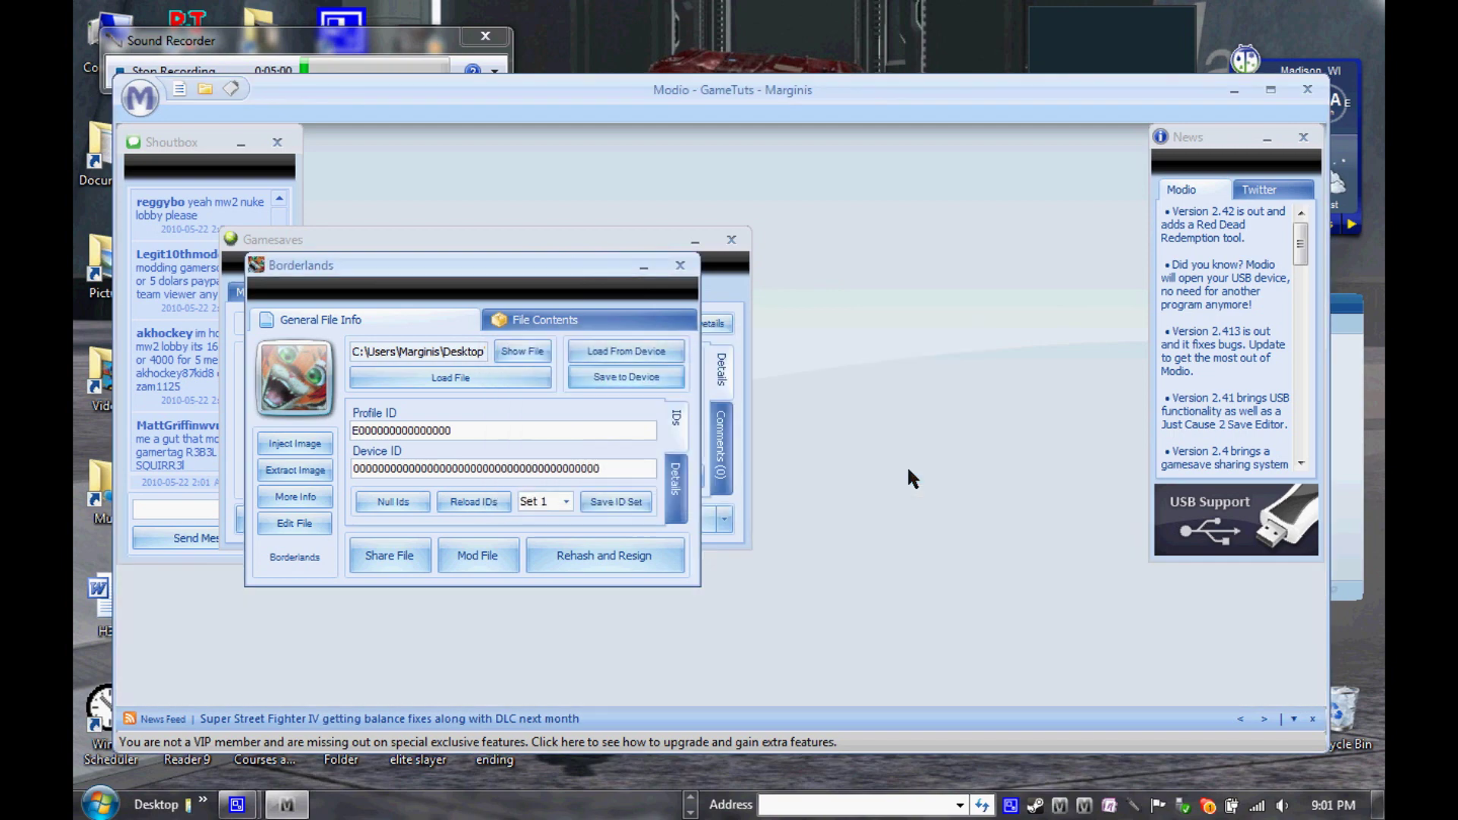
pyautogui.click(1303, 89)
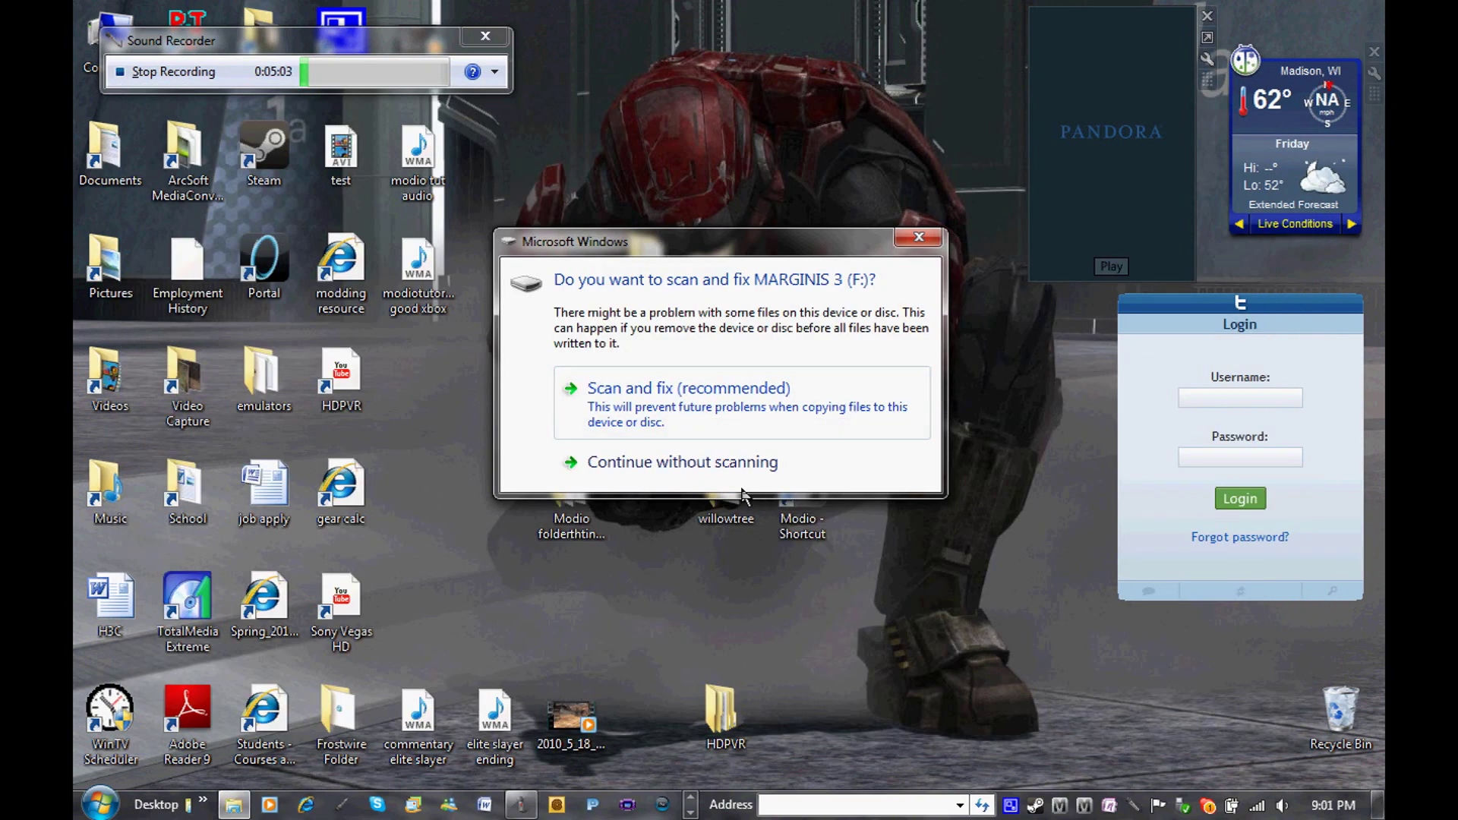
# Continue without scanning the flash drive and close its AutoPlay window
pyautogui.click(751, 463)
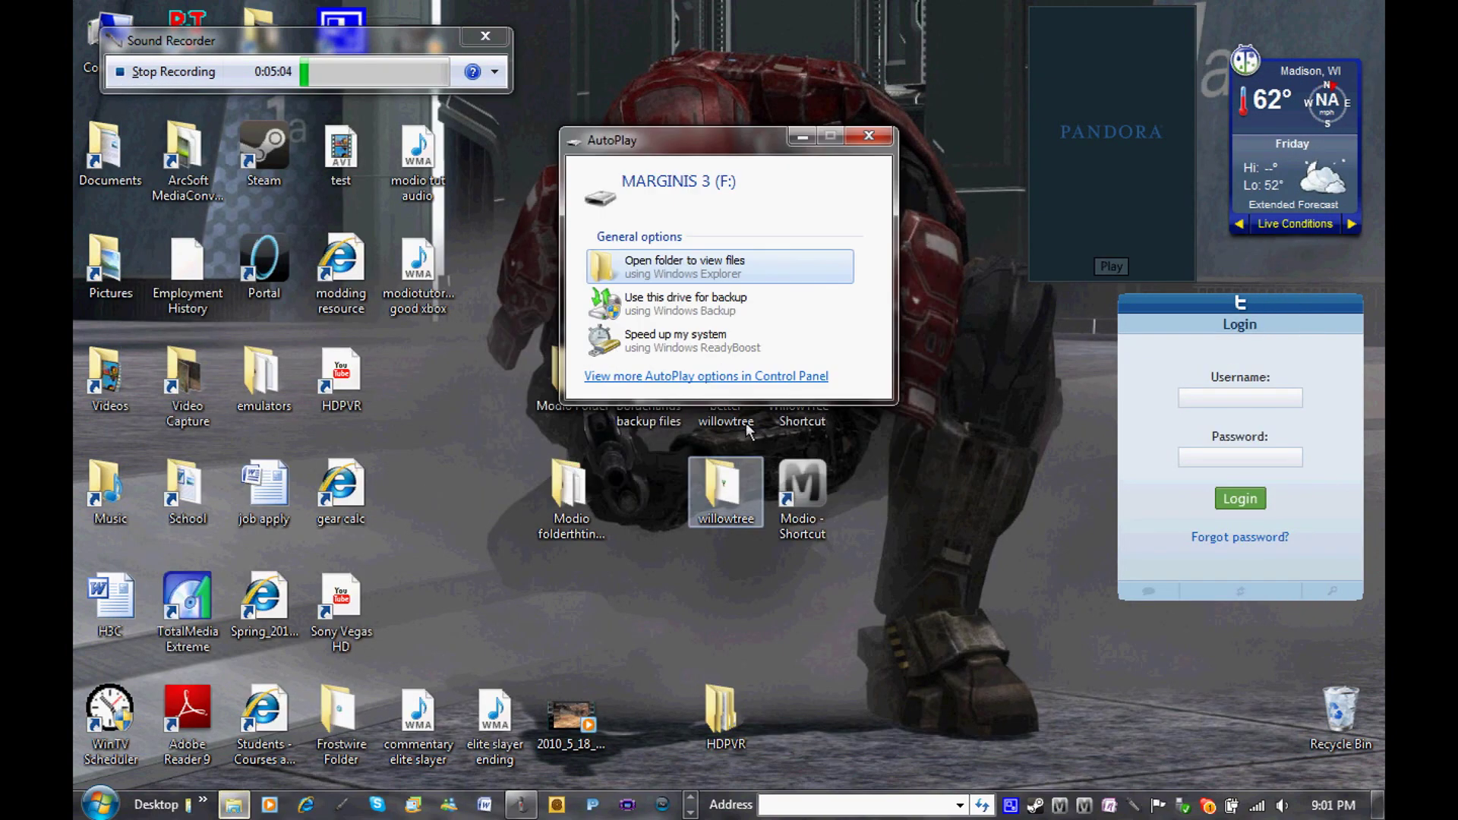
pyautogui.click(875, 135)
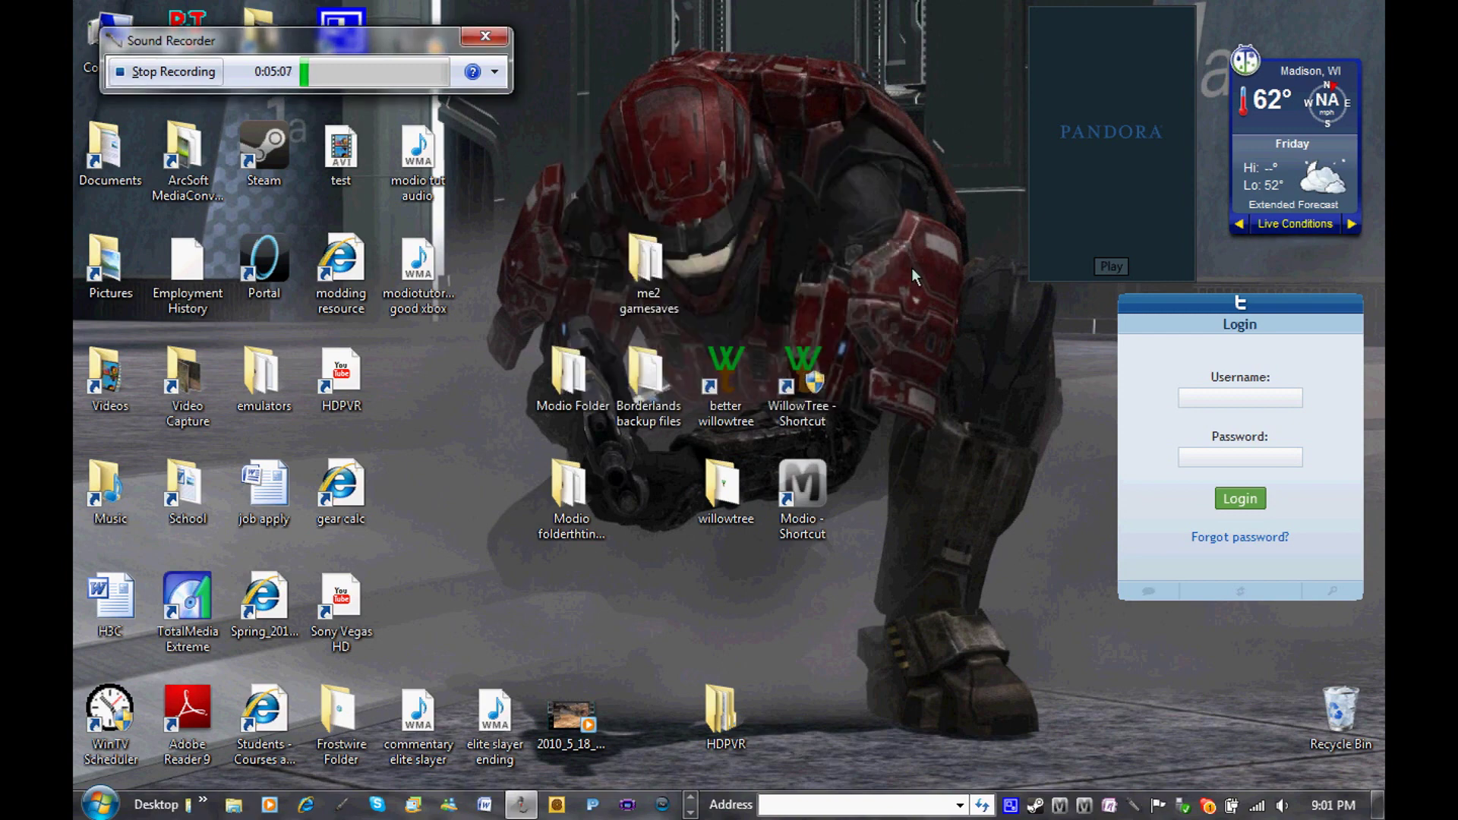